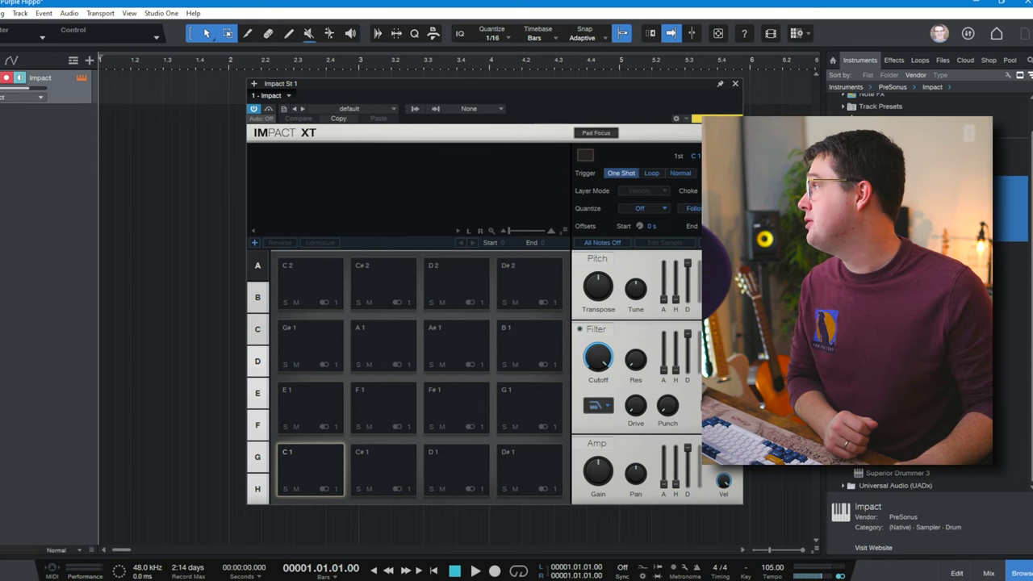
Check the installed content in the Studio One Installation window for the Impact Drum Kits package
left_click(129, 13)
mouse_move(160, 13)
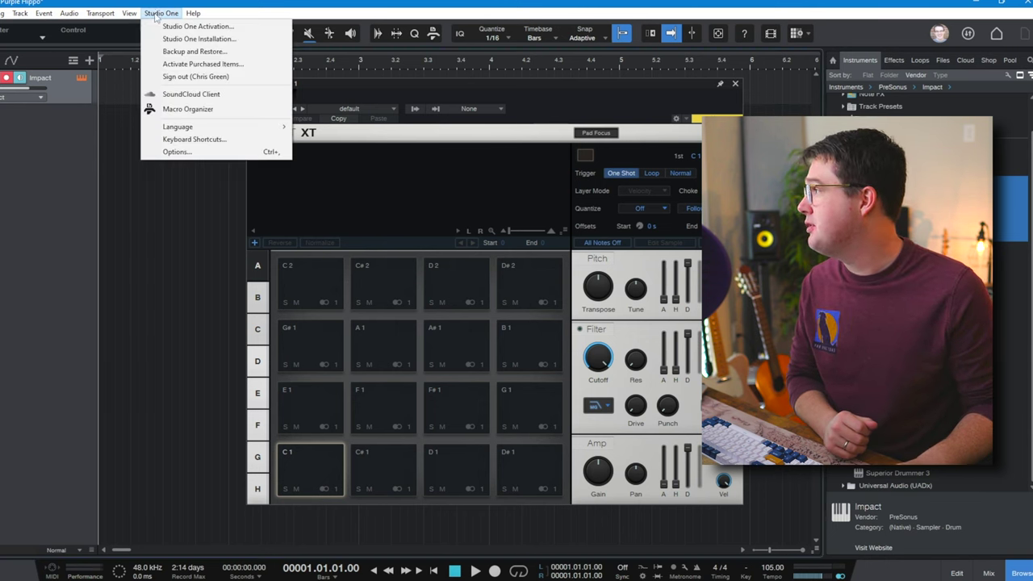
left_click(186, 38)
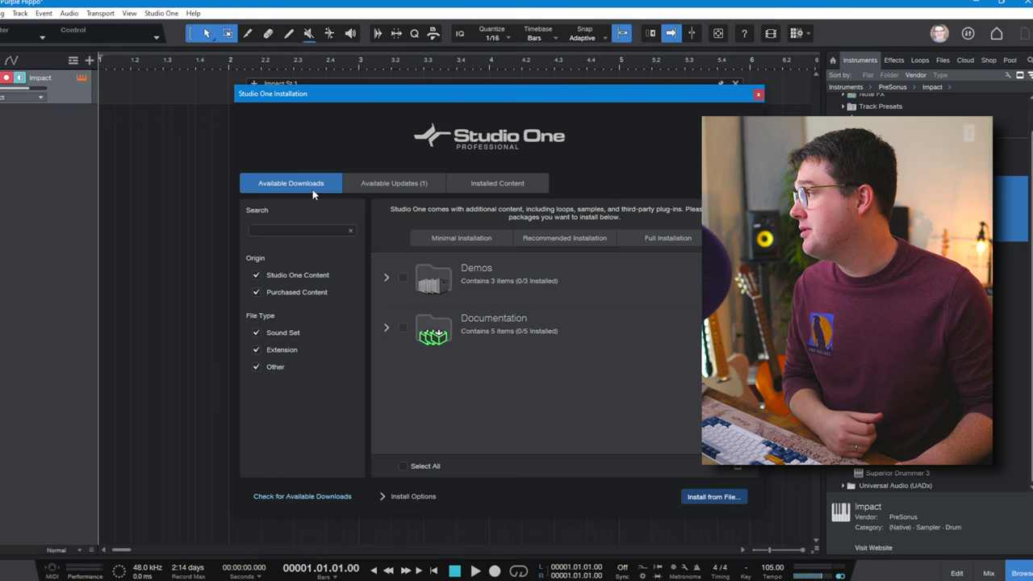
left_click(484, 186)
scroll(496, 321, "down", 5)
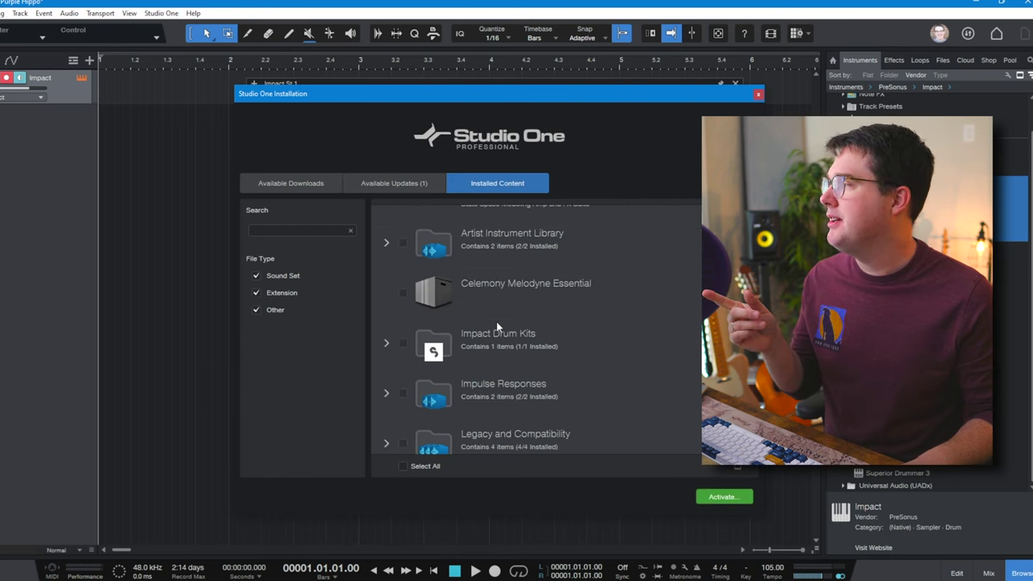
scroll(497, 332, "down", 1)
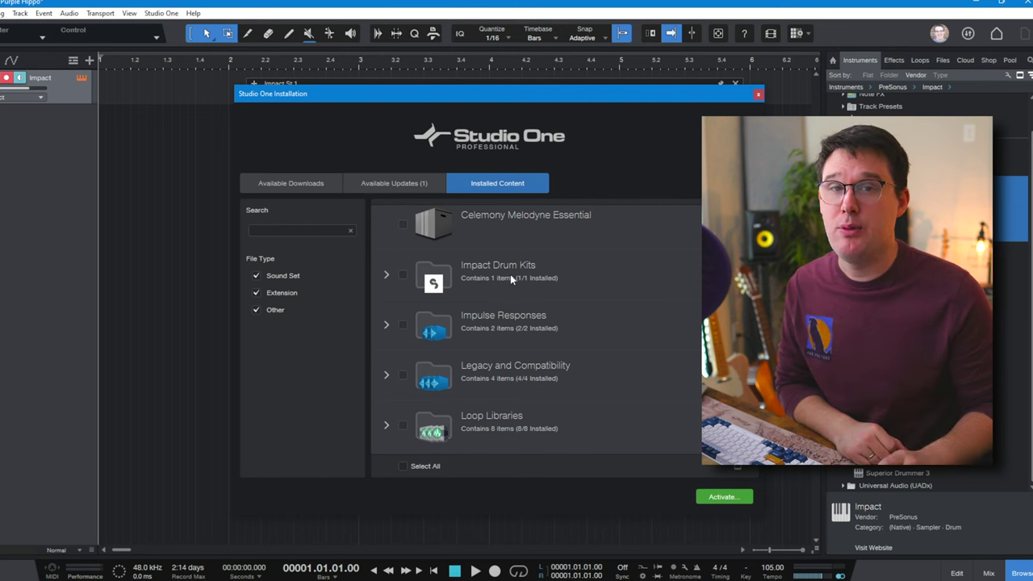
left_click(758, 95)
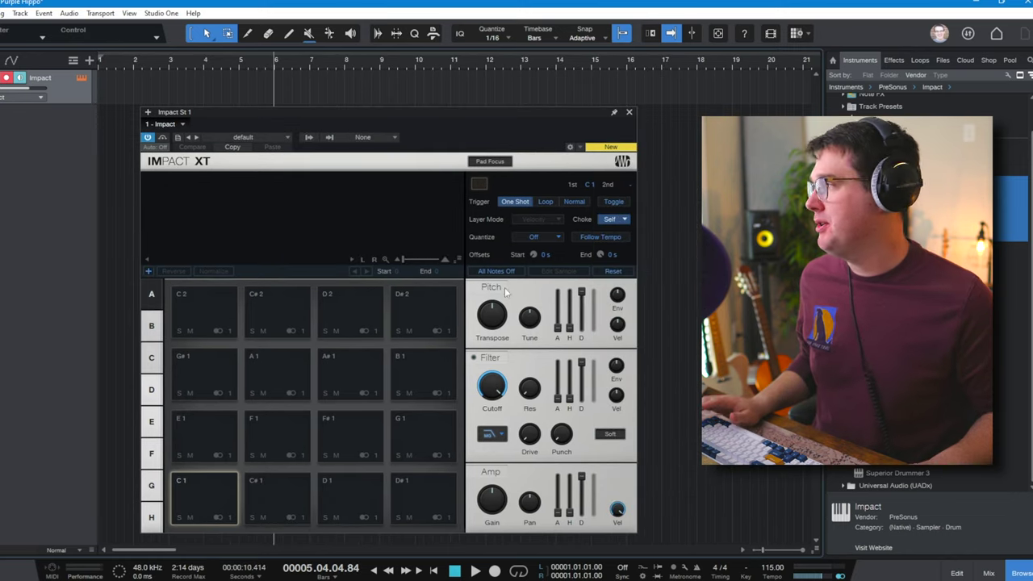
Load the TM Thuddy 70's Kit preset into Impact XT
left_click(250, 136)
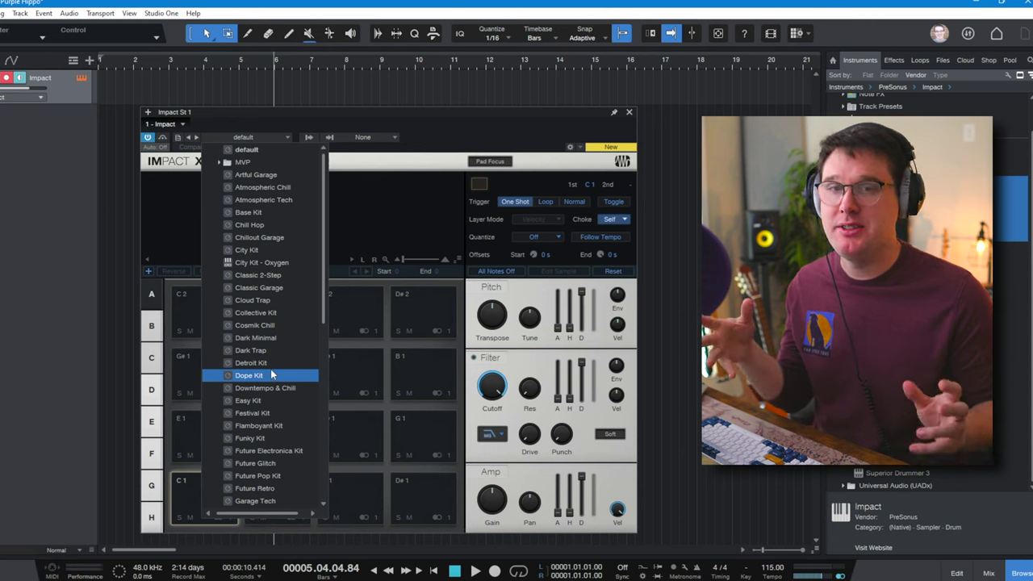
scroll(274, 387, "down", 6)
scroll(295, 408, "down", 4)
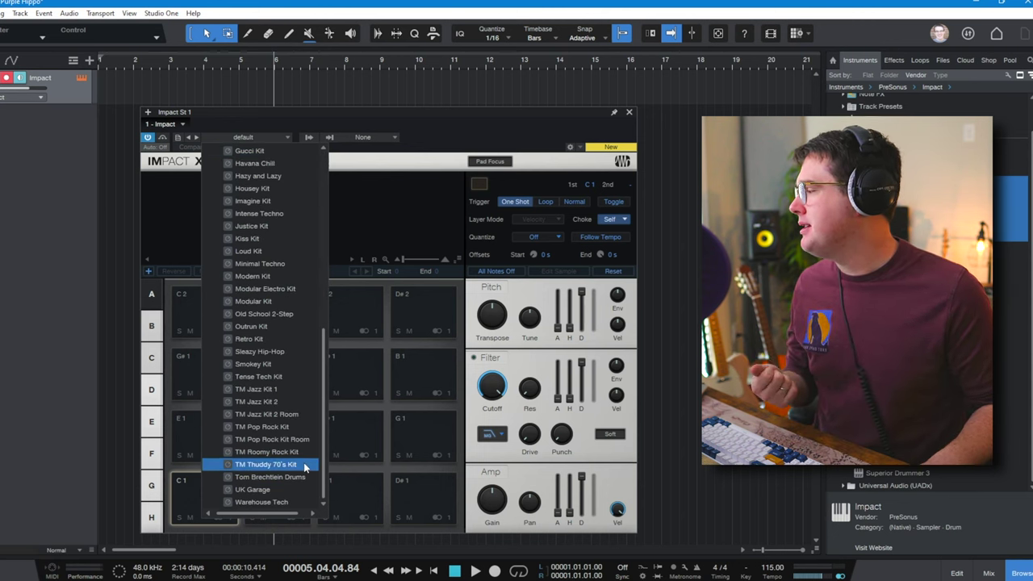
left_click(303, 464)
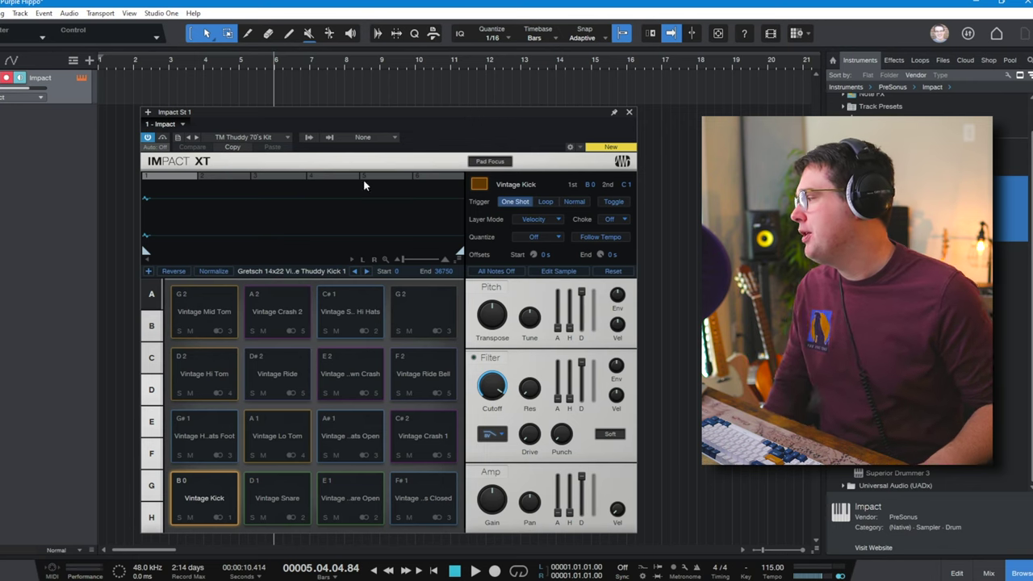
Audition the snare, open snare, closed and open hi-hat and Crash 1 pads, and close the Impact XT window
left_click(292, 500)
left_click(358, 496)
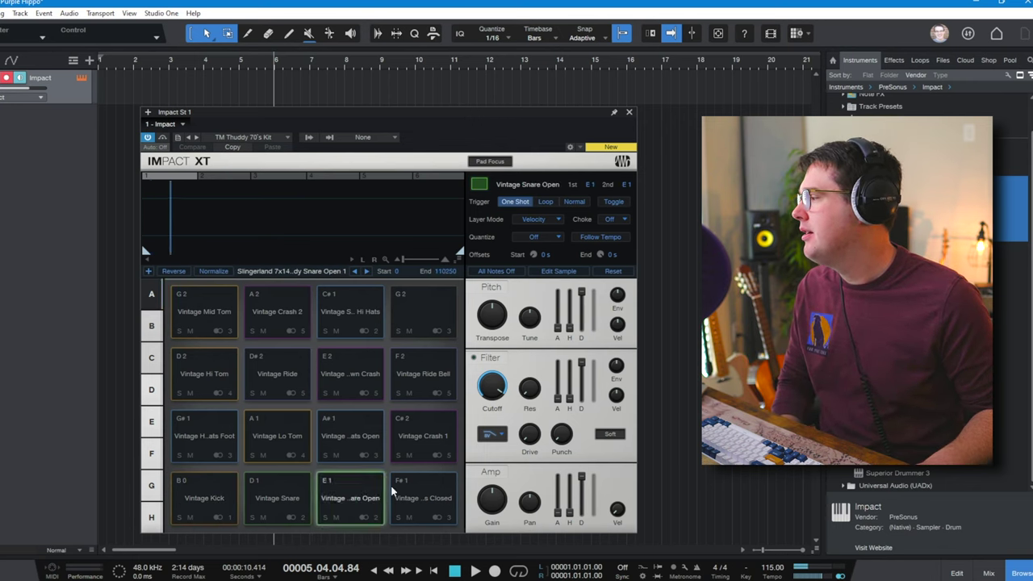
left_click(419, 498)
left_click(418, 498)
left_click(363, 440)
left_click(412, 443)
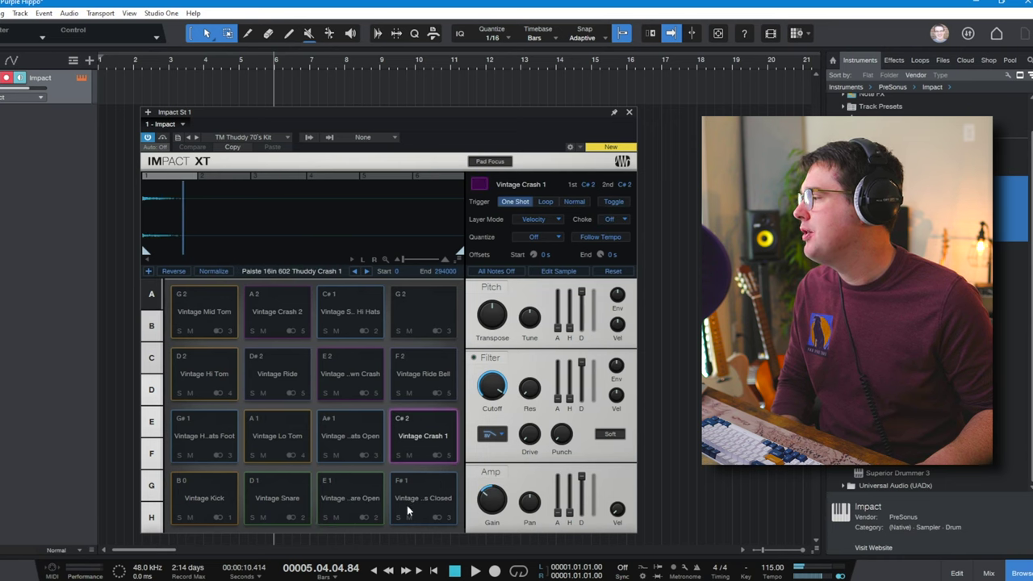
left_click(629, 112)
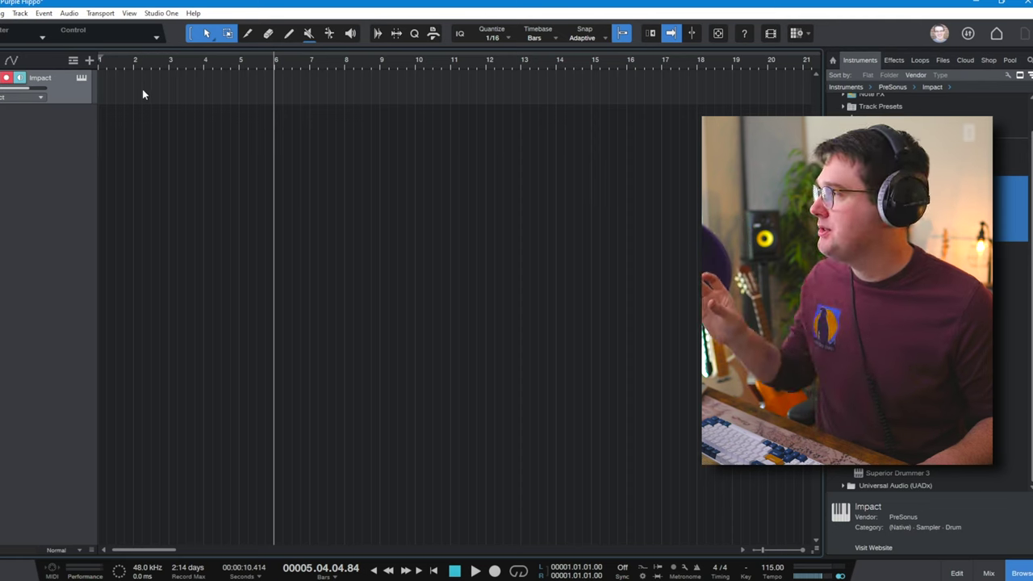
Create an empty one-bar instrument part at bar 4 on the Impact track and open it in the drum editor
double_click(204, 90)
scroll(208, 68, "up", 5)
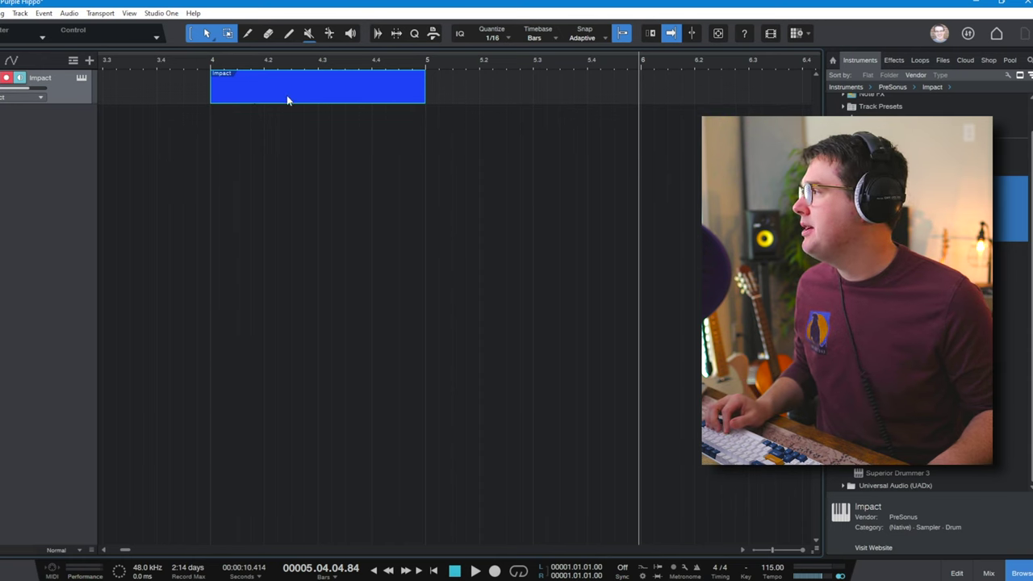
double_click(307, 97)
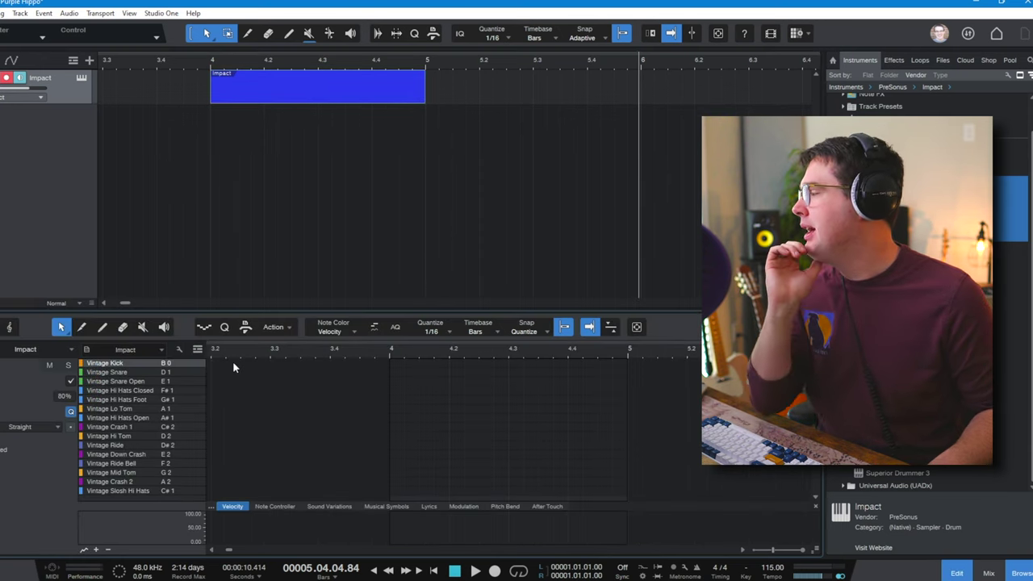
Place closed hi-hat notes at 4.1, 4.2 and 4.4.2, and a snare note at 4.2.4
left_click(397, 392)
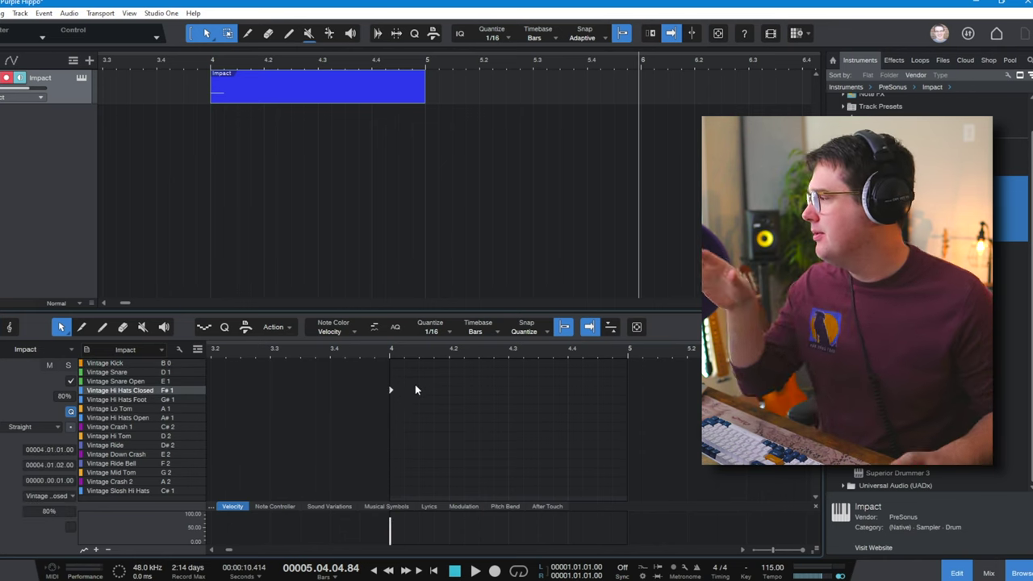
left_click(453, 388)
left_click(502, 372)
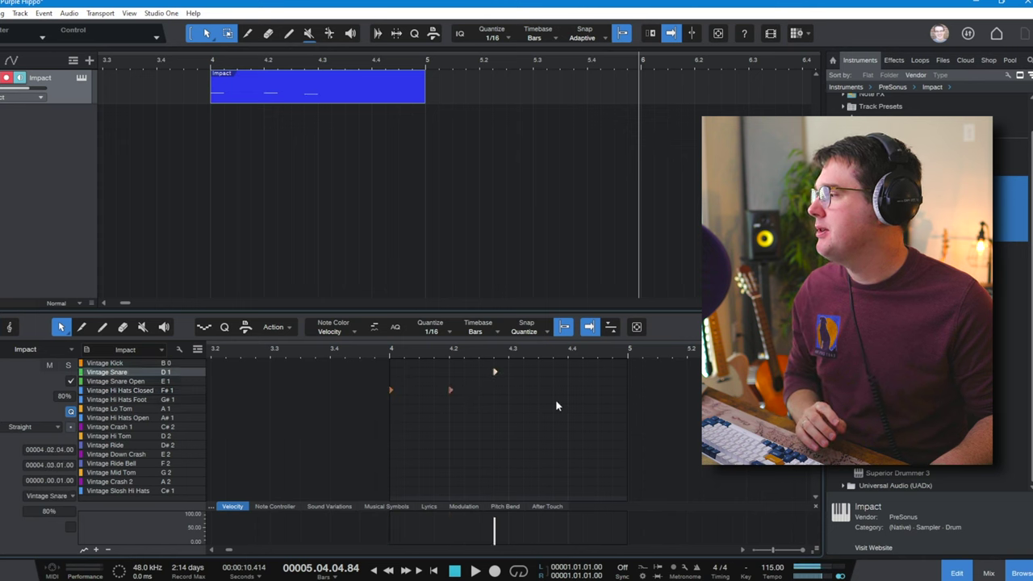
left_click(582, 392)
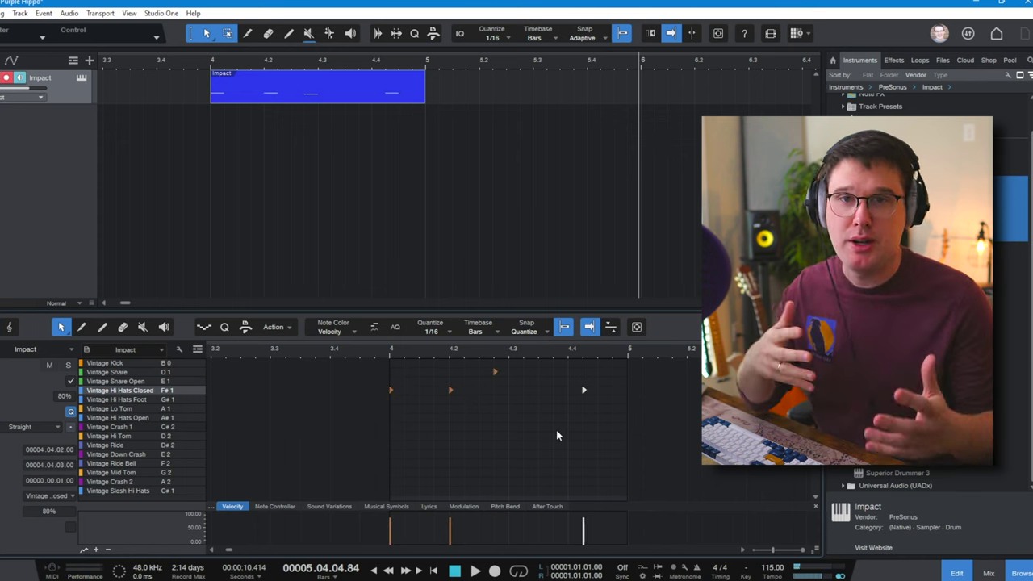
Rearrange the placed notes into a Vintage Kick pattern with one hit on each of the four beats of bar 4
left_click(391, 390)
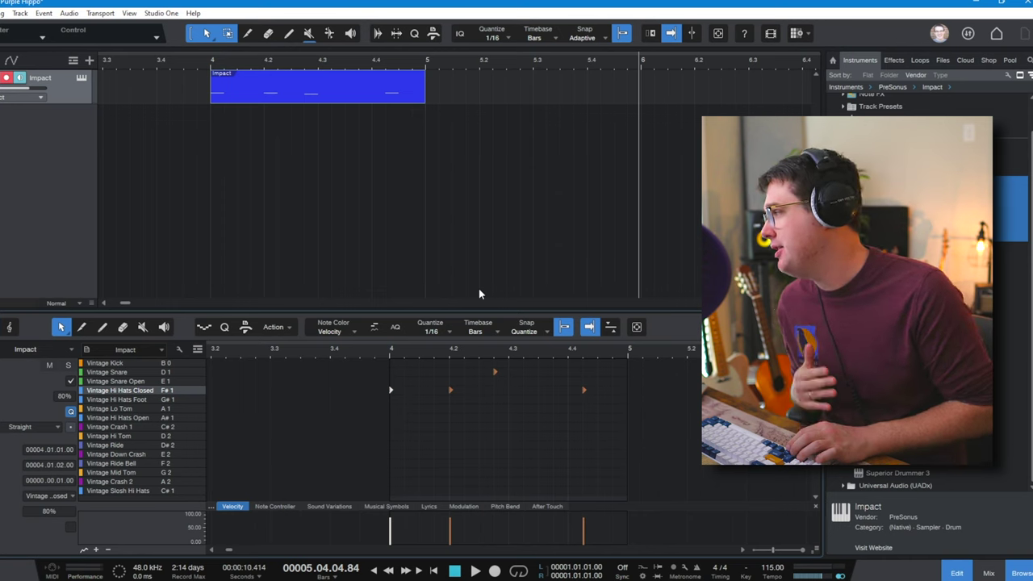
scroll(395, 486, "left", 1)
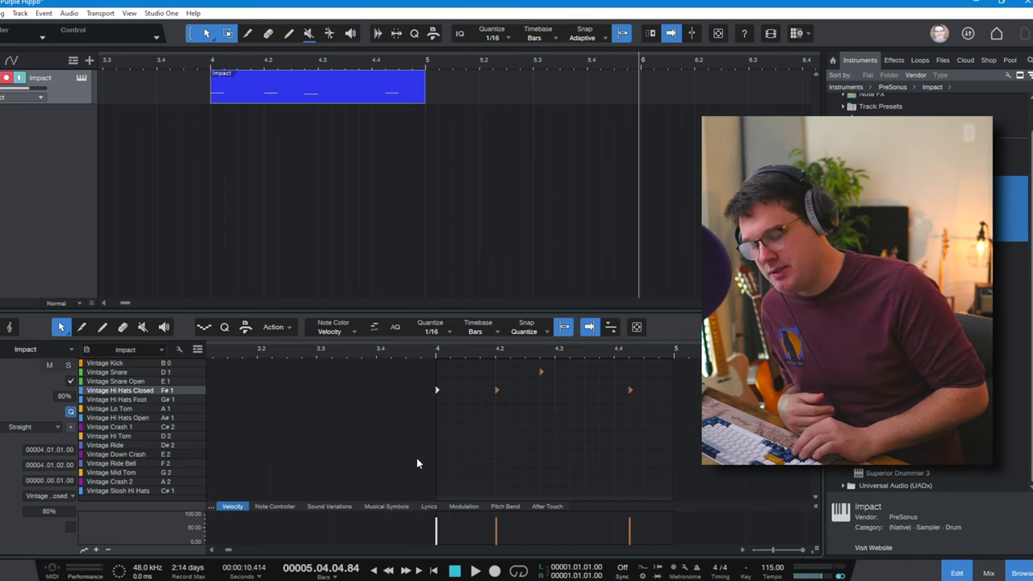
key("Up")
key("Up")
key("Up")
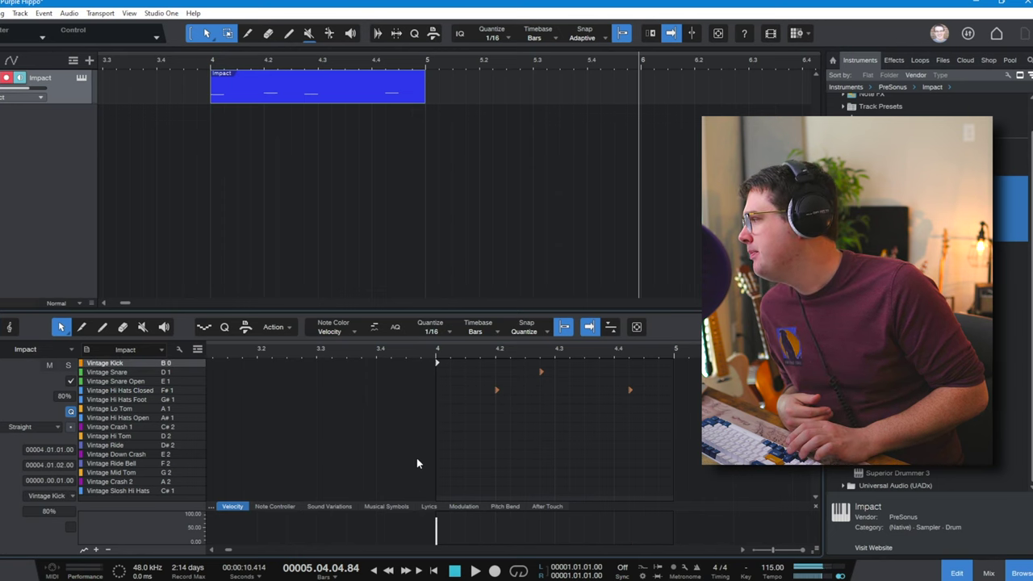
left_click_drag(496, 390, 557, 364)
left_click_drag(630, 390, 615, 363)
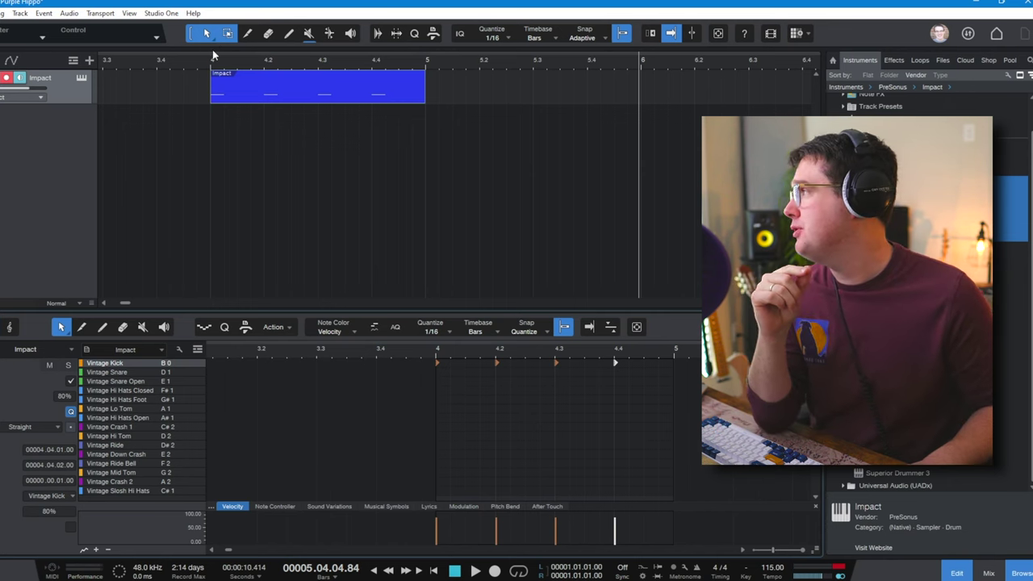
Set and enable a loop over bar 4 and play back the four-kick pattern
left_click_drag(212, 53, 428, 56)
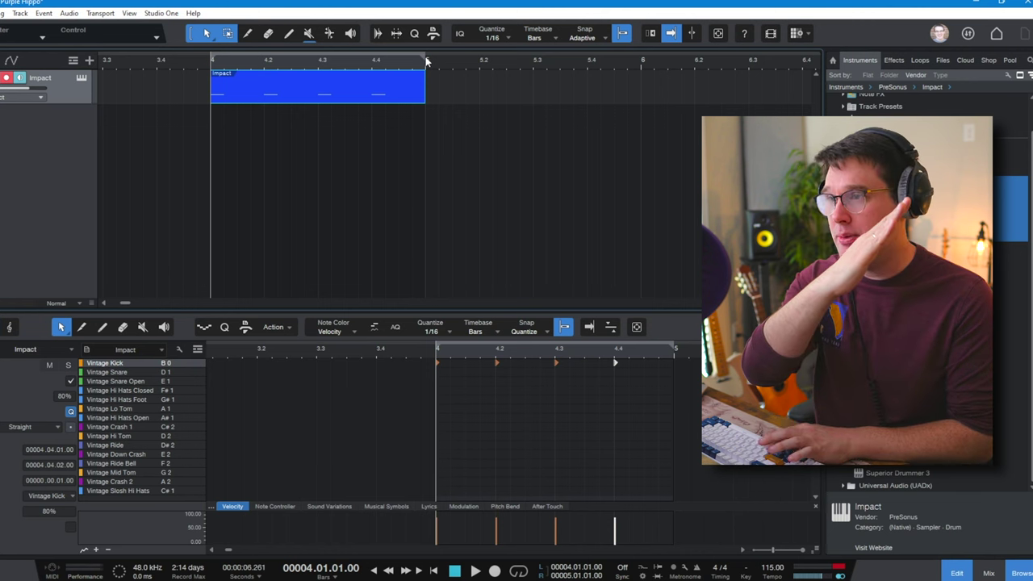
key("slash")
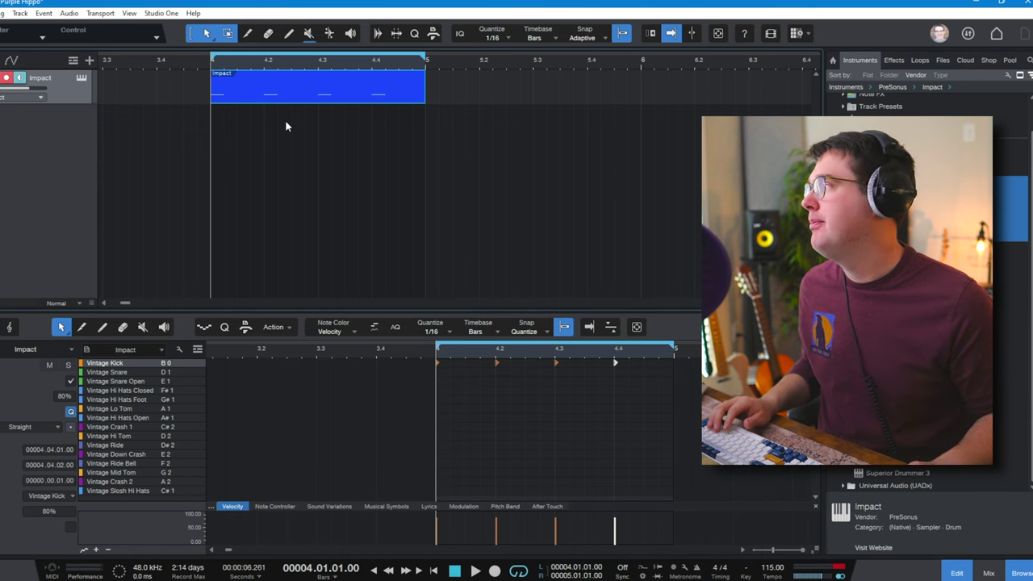
key("space")
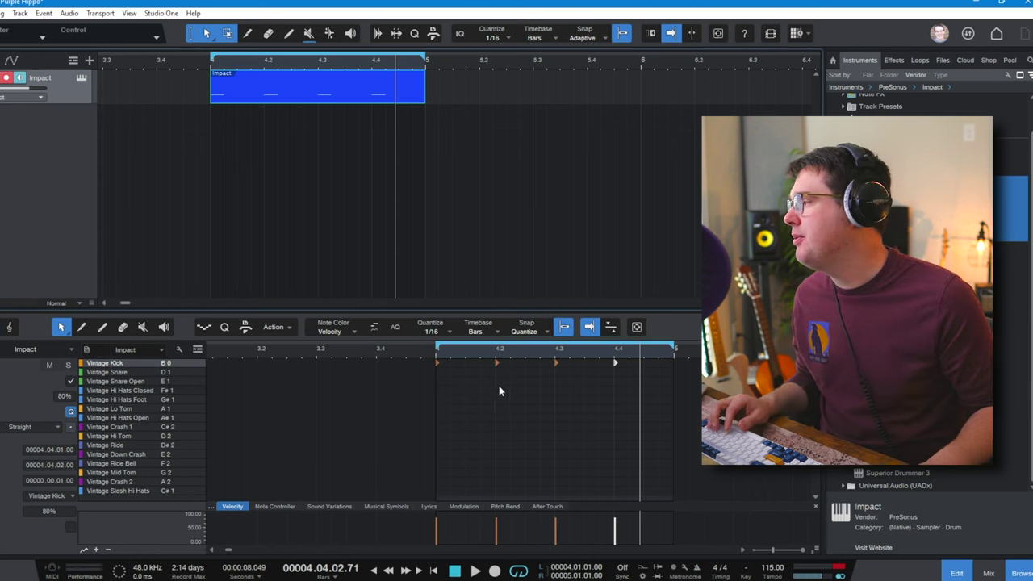
left_click(437, 358)
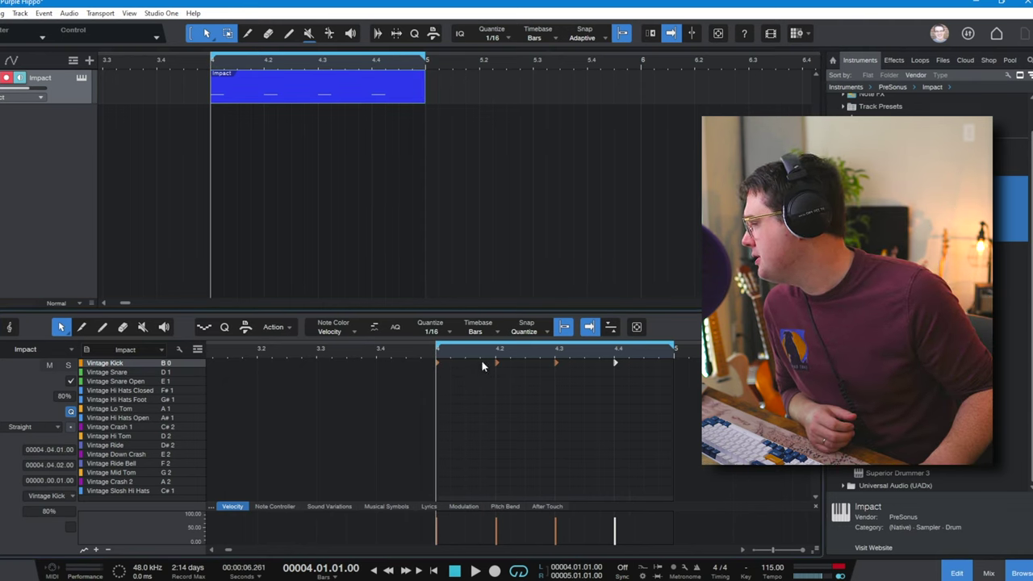
Add a Vintage Snare hit at beat 4.4 and play back the looped bar
left_click(615, 372)
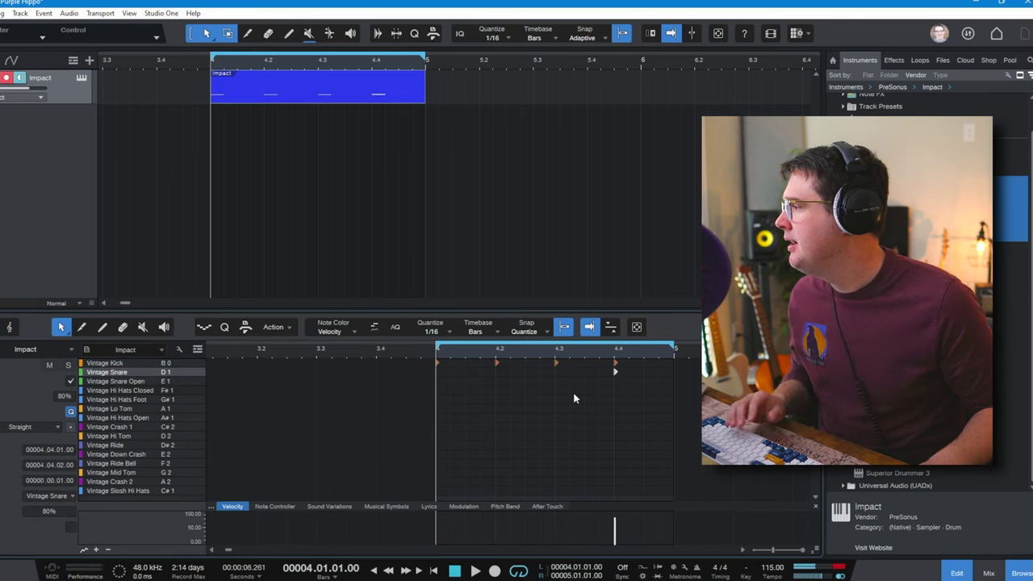
key("space")
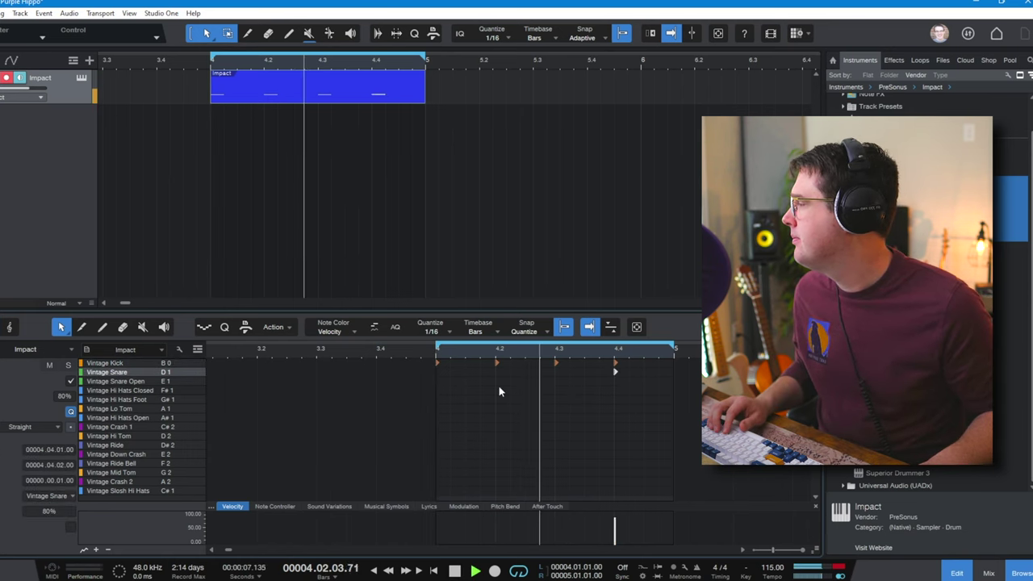
key("space")
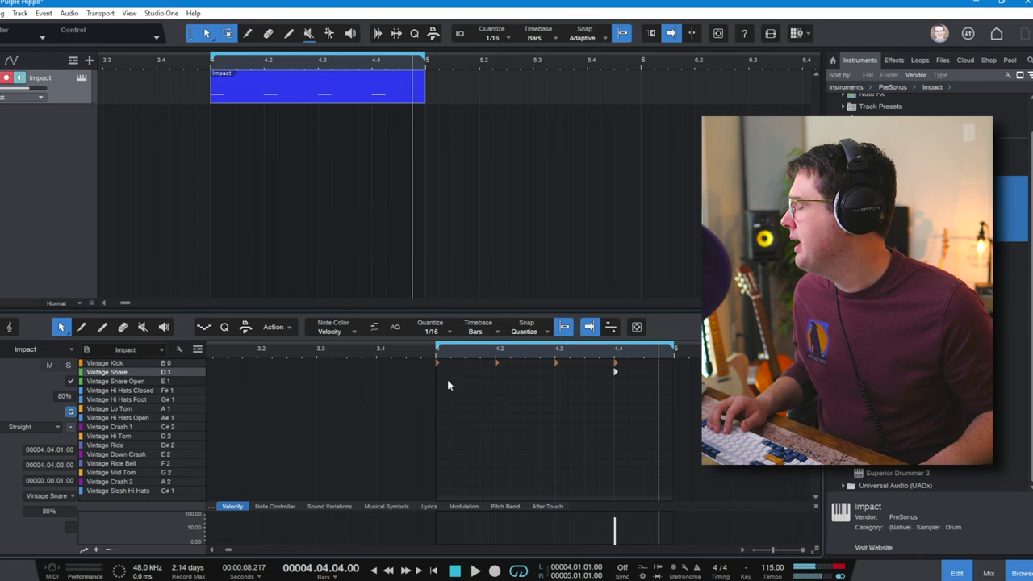
Set the drum editor's quantize value to 1/32
scroll(441, 363, "up", 2)
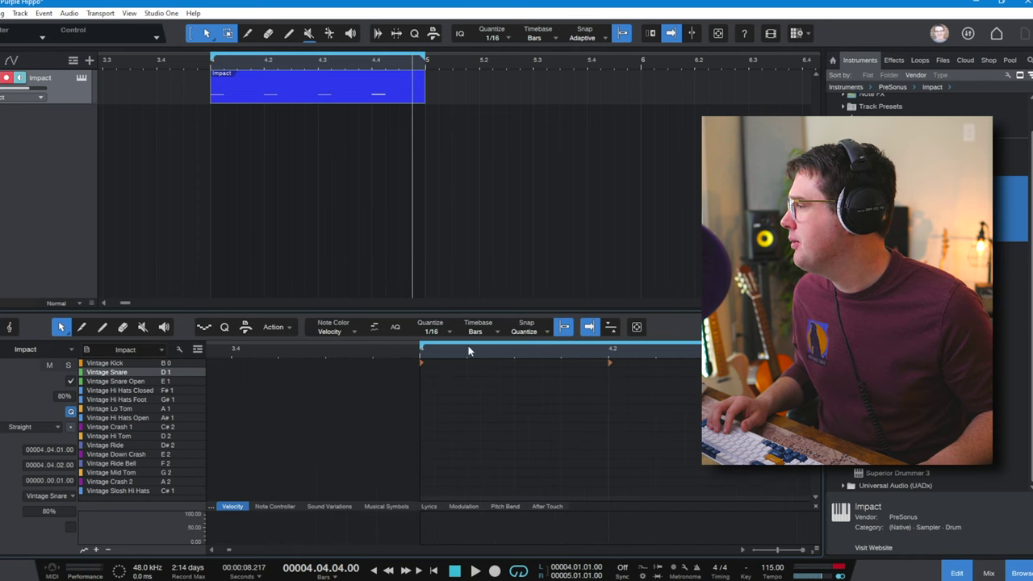
scroll(395, 348, "down", 2)
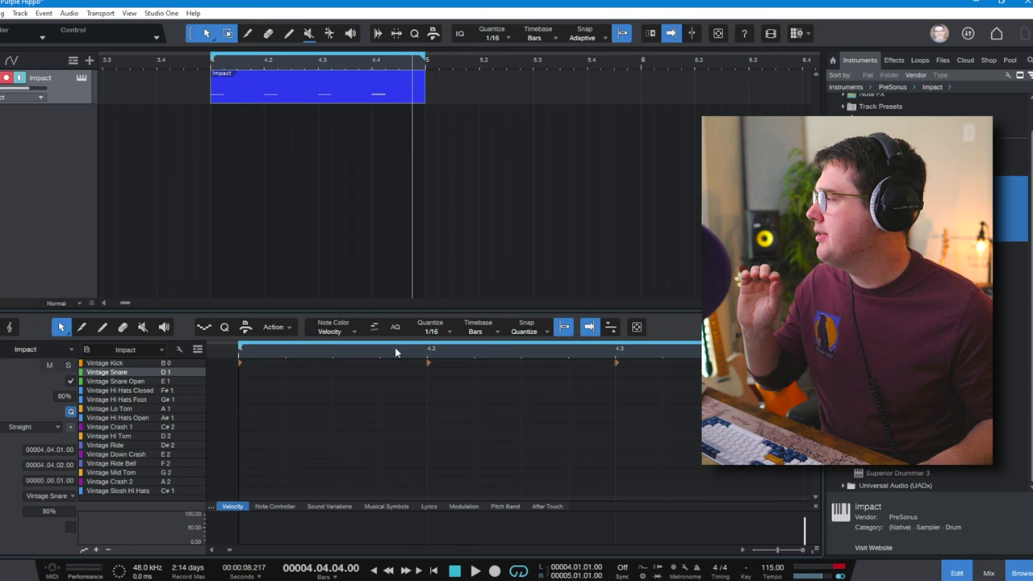
scroll(396, 348, "down", 2)
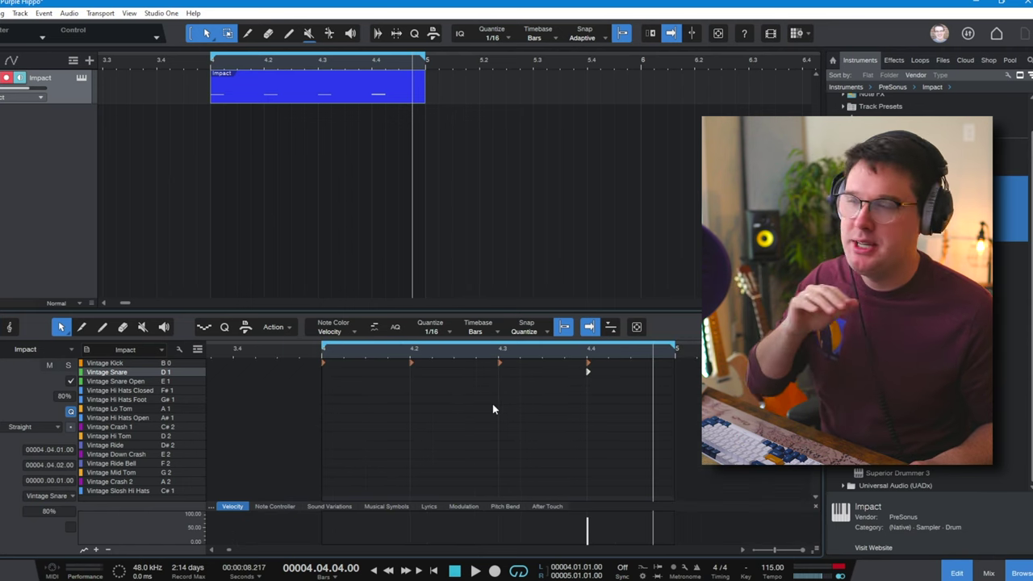
left_click(450, 334)
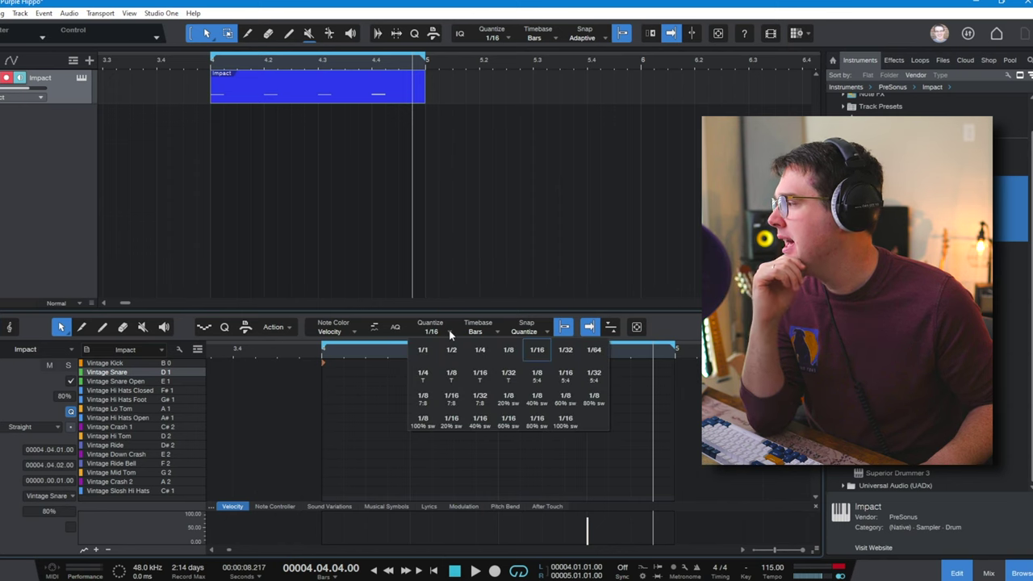
left_click(557, 351)
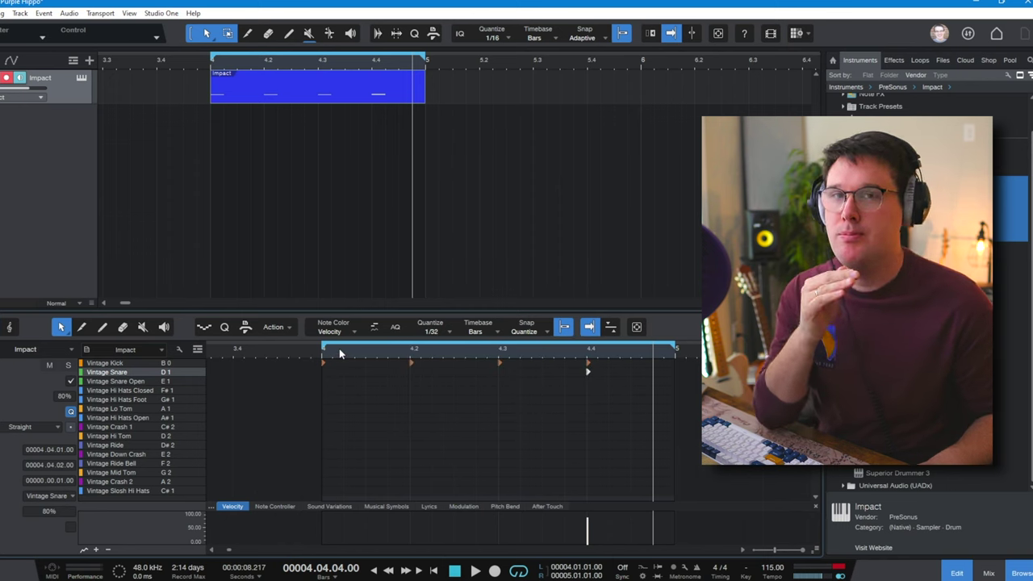
Place two consecutive 1/32 Vintage Hi Hats Closed notes at the start of bar 4
left_click_drag(340, 353, 340, 367)
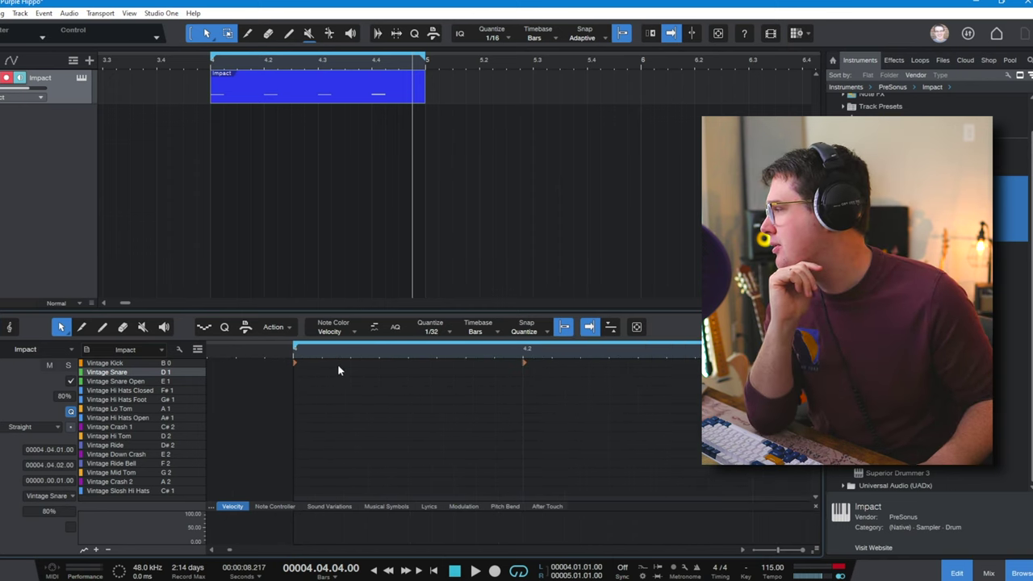
left_click(296, 389)
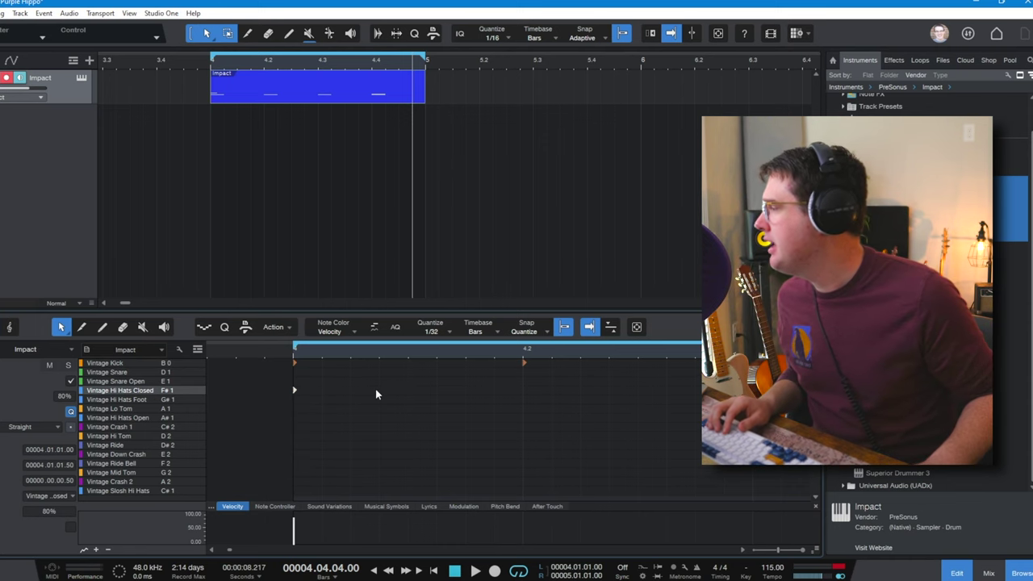
left_click(322, 391)
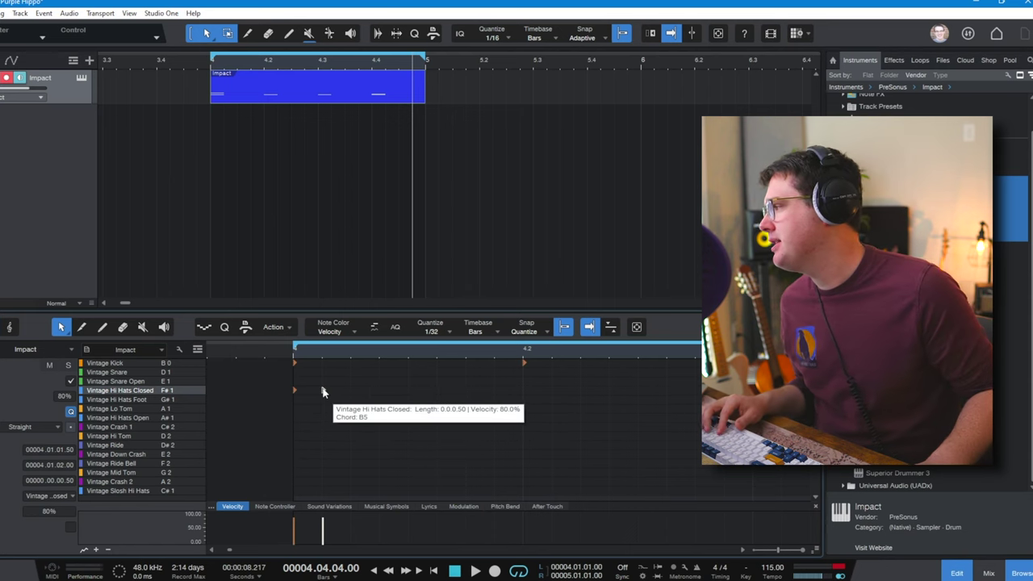
Set the drum editor's quantize value to 1/8 and space the two Vintage Hi Hats Closed notes an eighth note apart
left_click(445, 333)
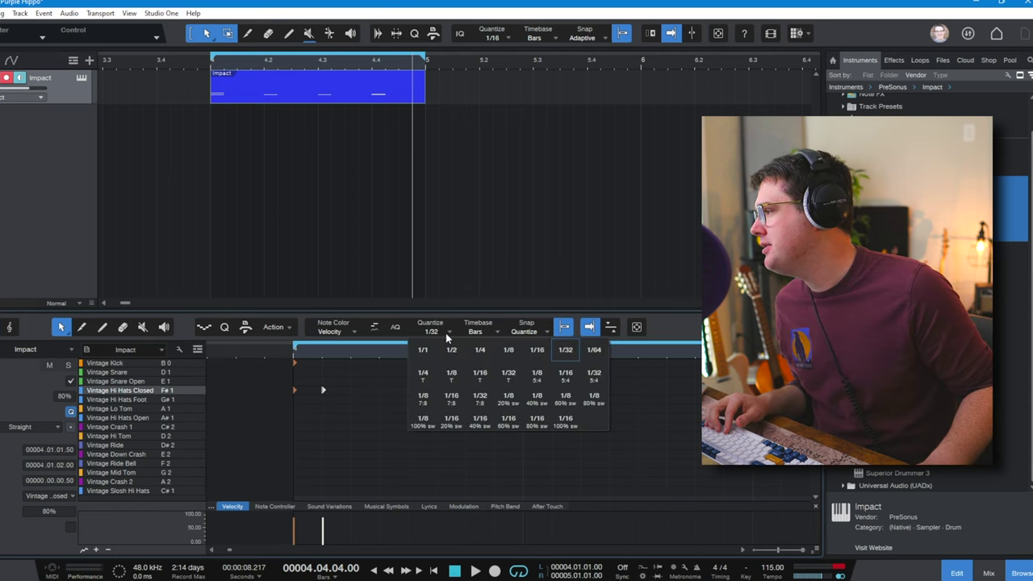
left_click(520, 351)
mouse_move(322, 392)
left_mouse_down()
mouse_move(422, 392)
mouse_move(316, 401)
left_mouse_up()
key("w")
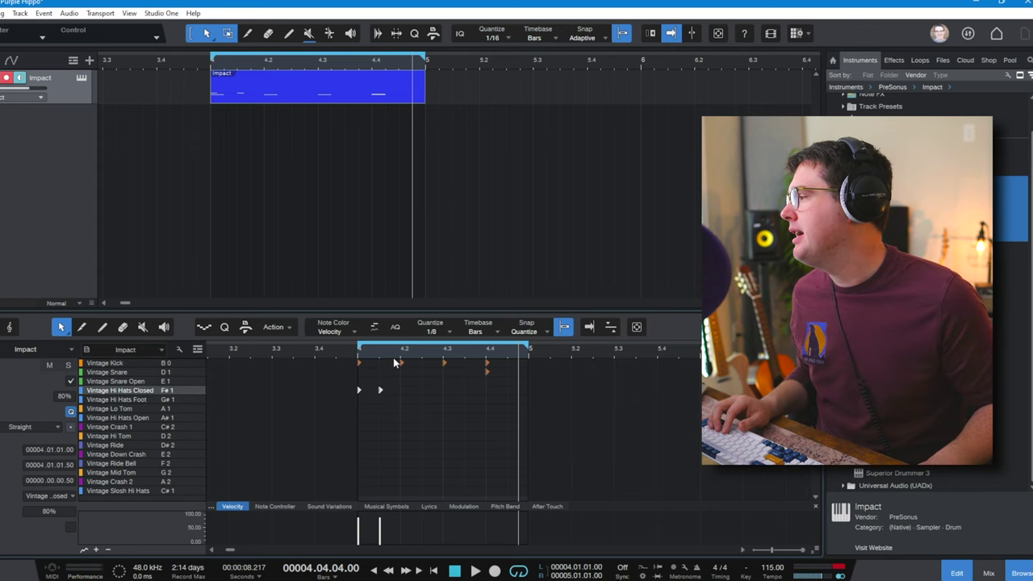
Duplicate the closed hi-hat pair three times to fill bar 4 with eighth notes and play back the loop
key("ctrl+d")
key("ctrl+d")
key("ctrl+d")
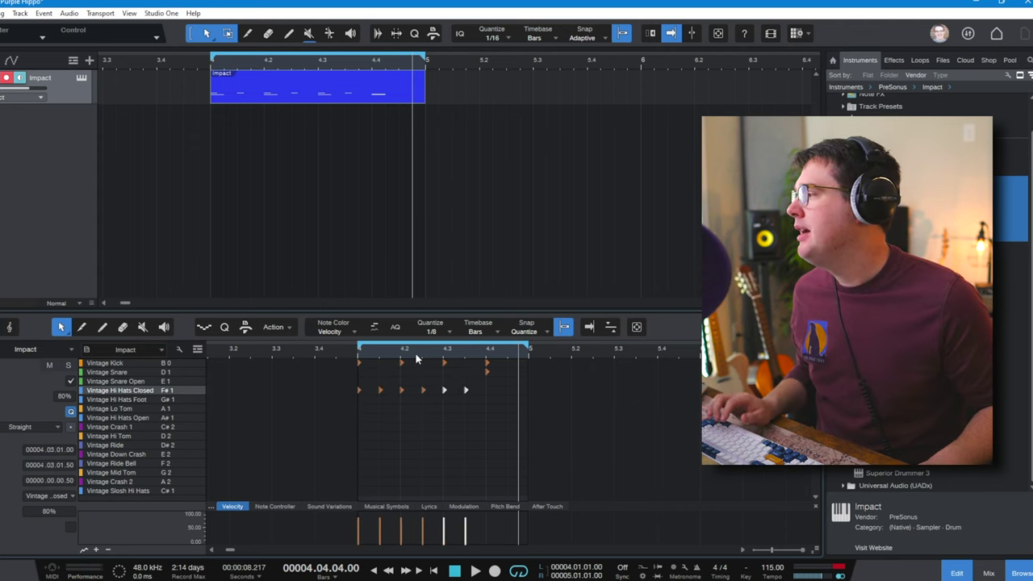
left_click_drag(491, 353, 497, 368)
left_click_drag(379, 352, 384, 341)
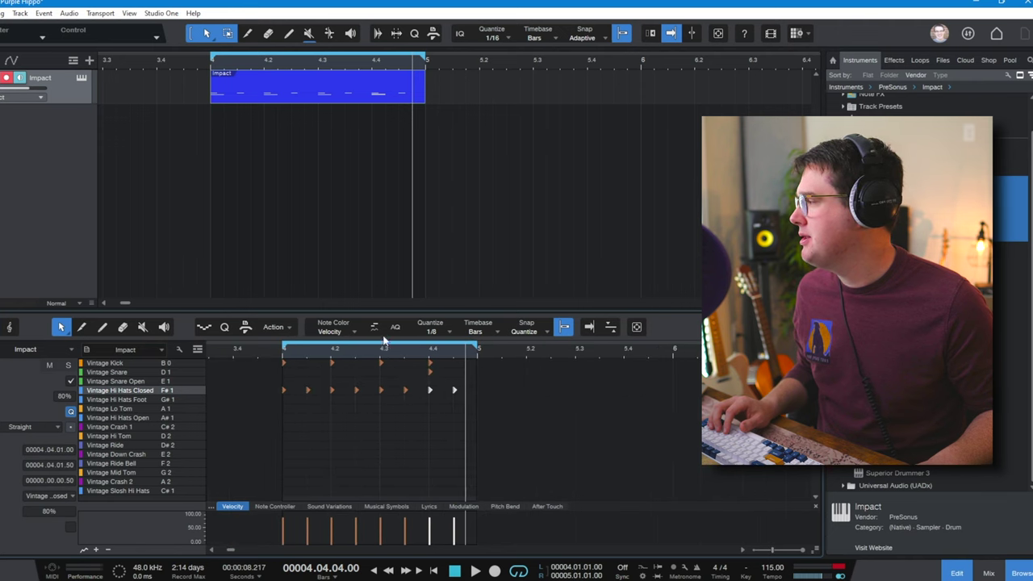
key("space")
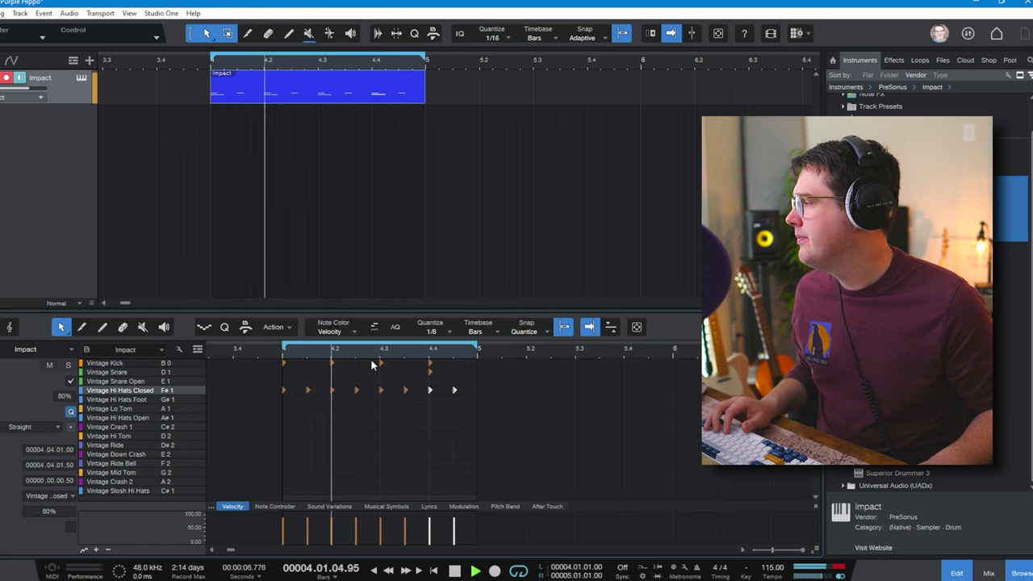
key("space")
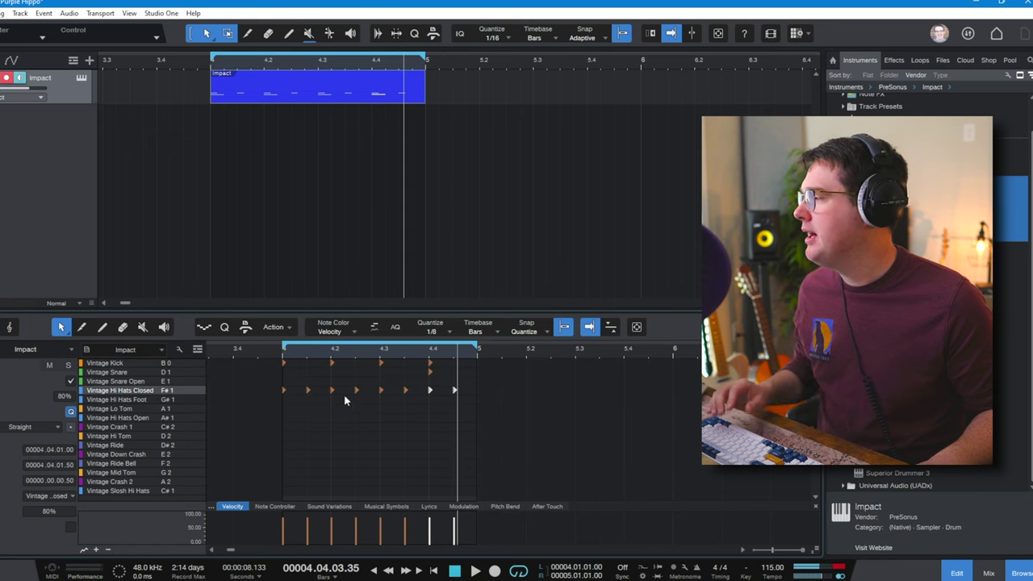
Move the off-beat closed hi-hat note between beats 4.1 and 4.2 to the Vintage Hi Hats Open row
left_click(307, 391)
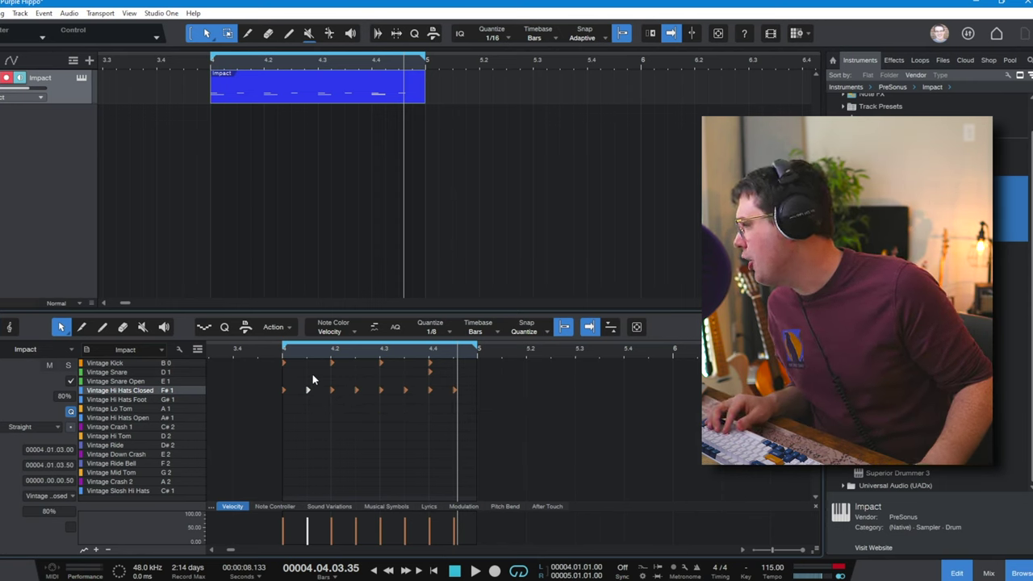
left_click_drag(307, 392, 315, 425)
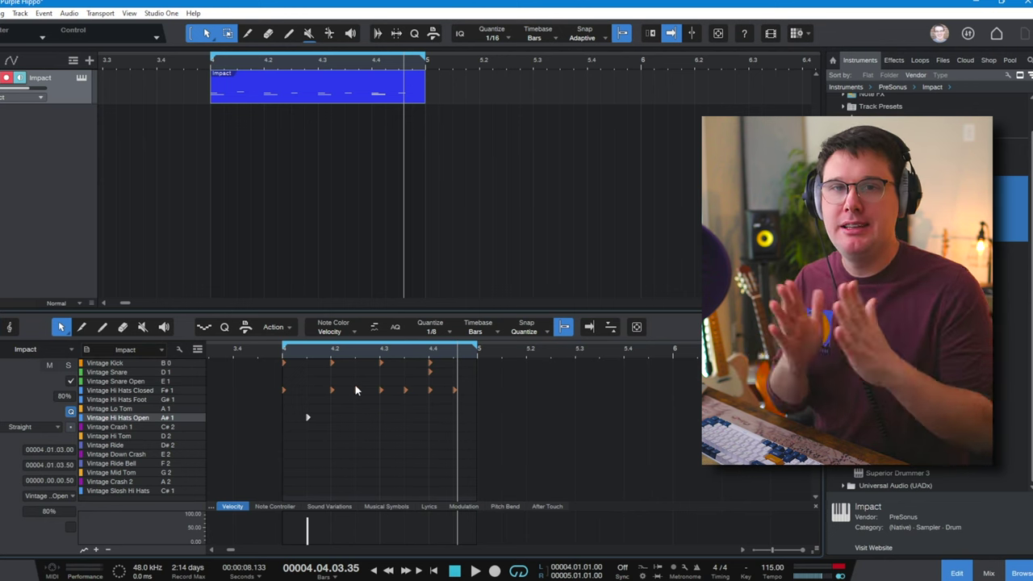
left_click(357, 392)
left_click(357, 392)
left_click(330, 354)
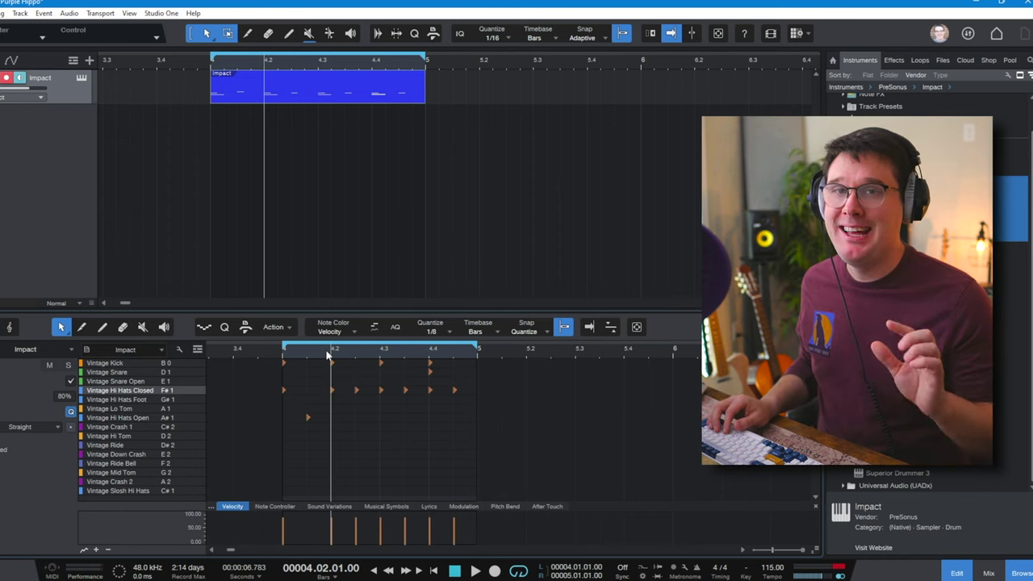
Move the remaining three off-beat closed hi-hat notes to the Vintage Hi Hats Open row and play back the bar from its start
left_click(357, 391)
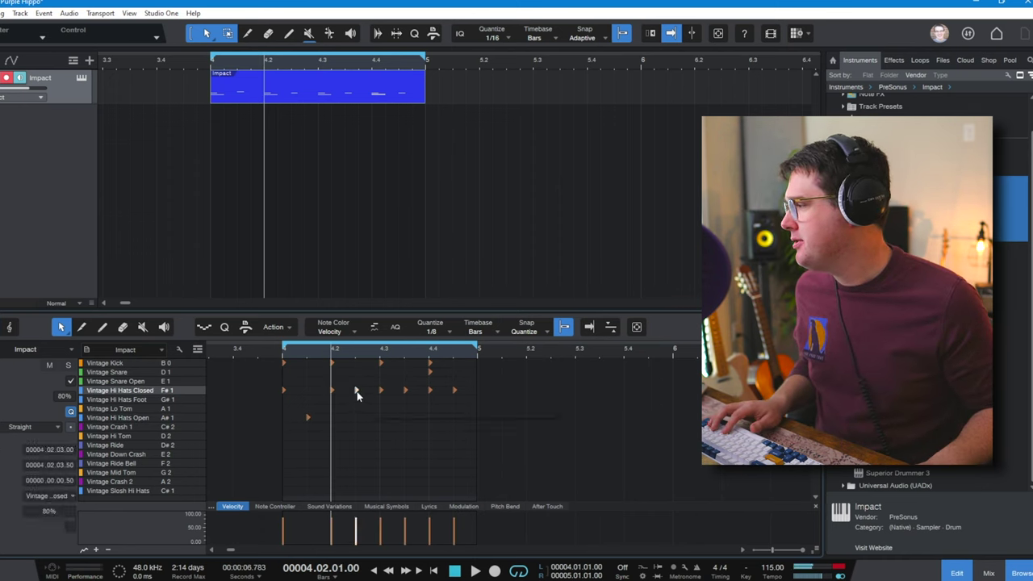
left_click(406, 390, "shift")
left_click(456, 390, "shift")
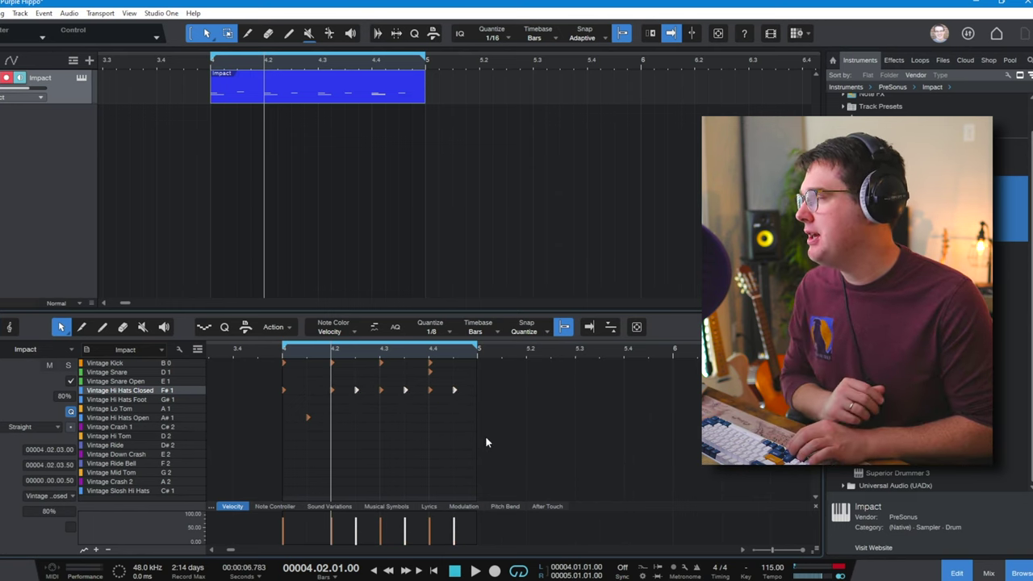
key("Down")
key("Down")
key("Down")
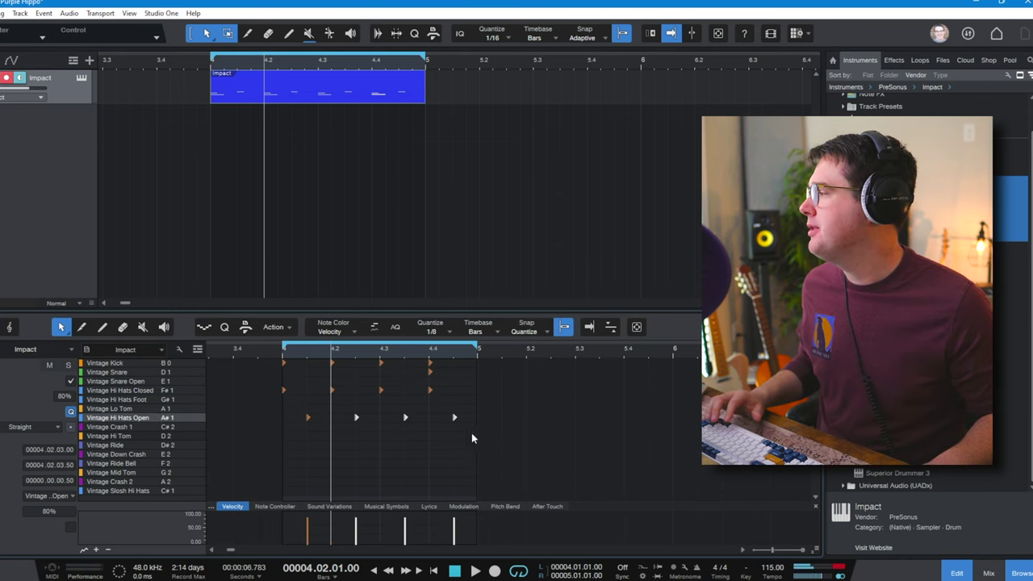
left_click(280, 353)
key("space")
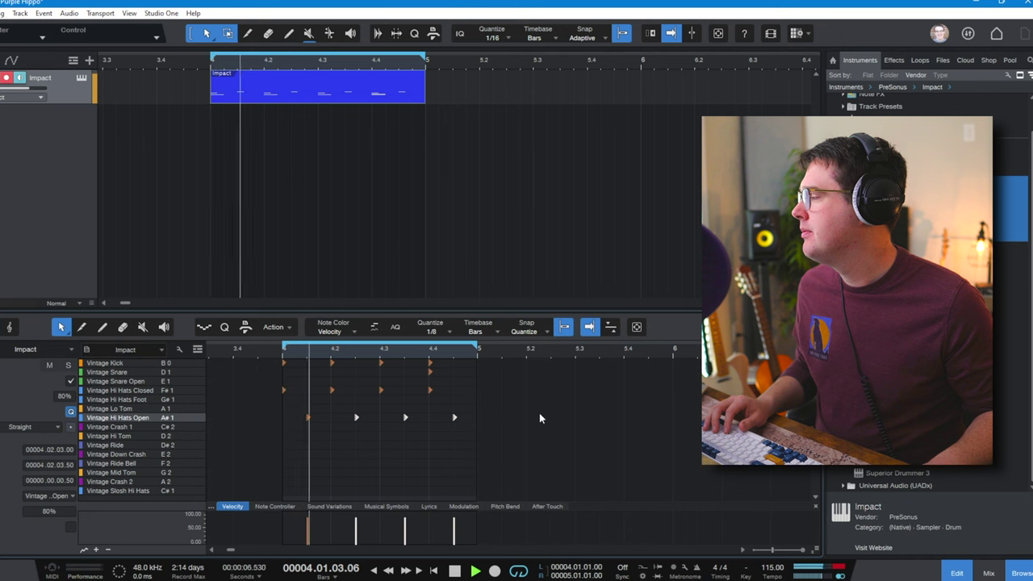
key("space")
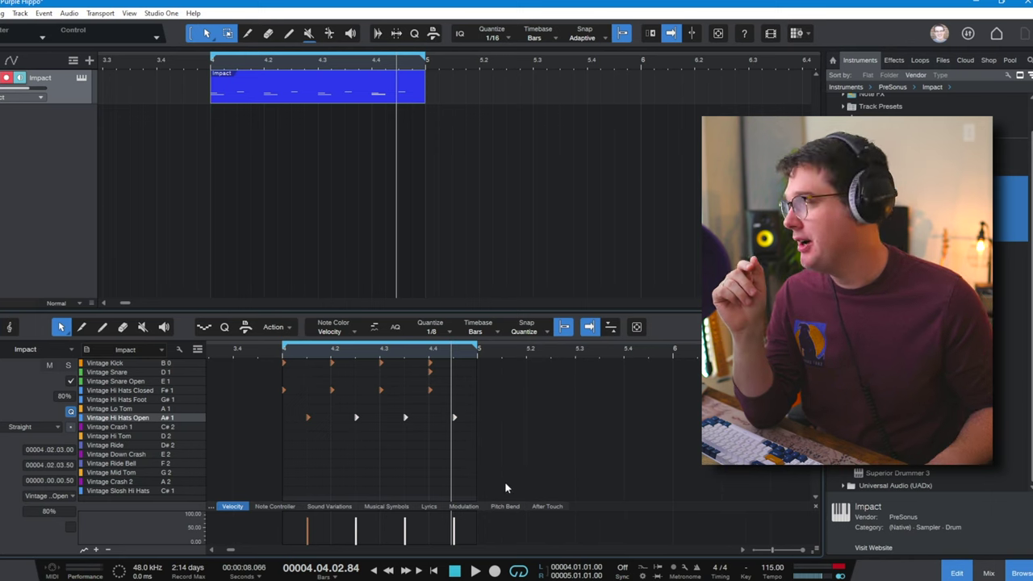
Lower the velocity of the four Vintage Hi Hats Closed notes to 32% and start loop playback
left_click_drag(551, 440, 214, 382)
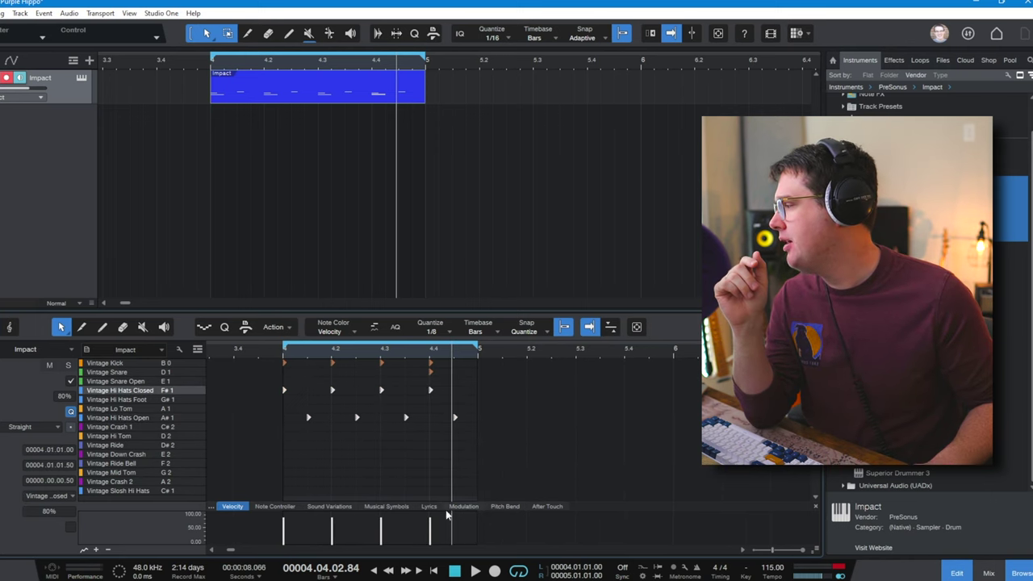
left_click(258, 506)
left_click(233, 506)
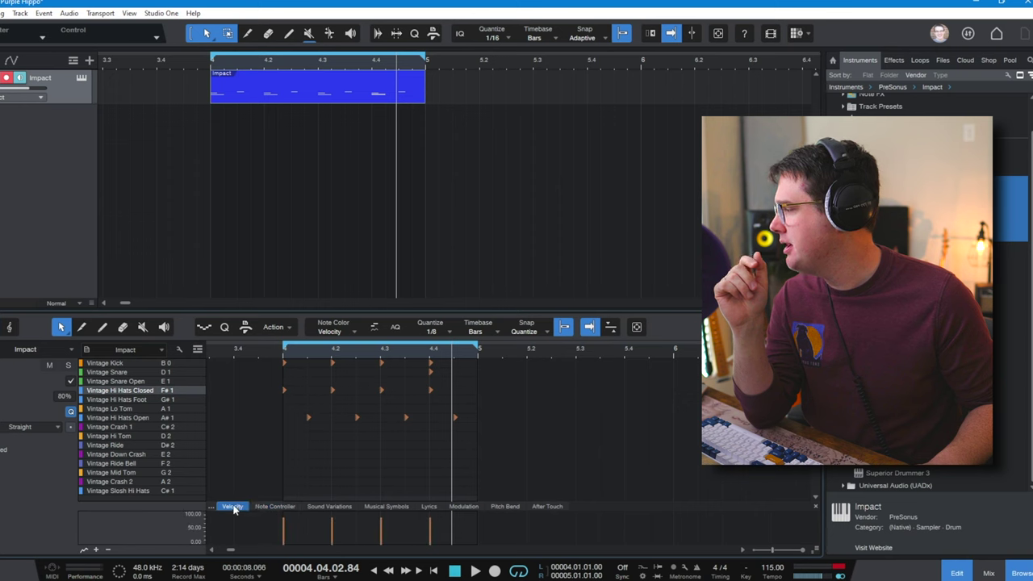
left_click_drag(485, 436, 281, 414)
left_click_drag(476, 467, 239, 389)
left_click_drag(284, 526, 284, 542)
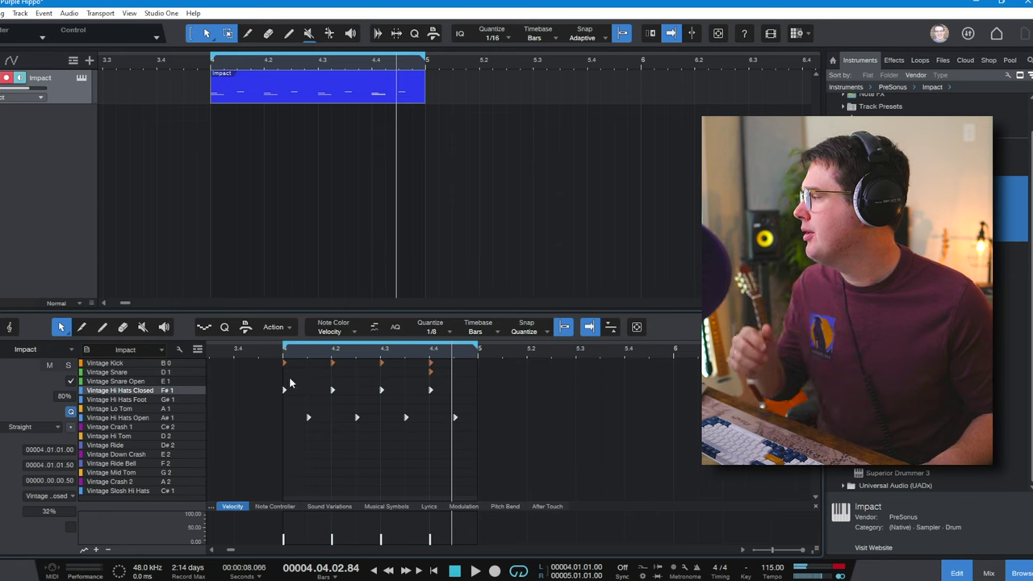
key("space")
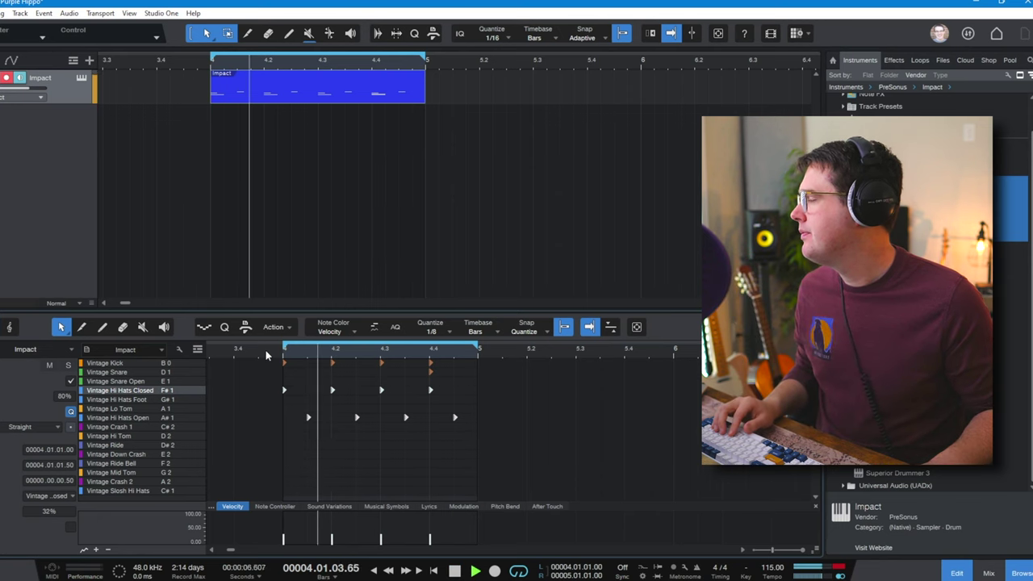
Lower the velocity of the four Vintage Hi Hats Open notes to 25% and listen to the loop
left_click(493, 436)
left_click_drag(494, 436, 277, 403)
left_click_drag(307, 524, 308, 541)
key("space")
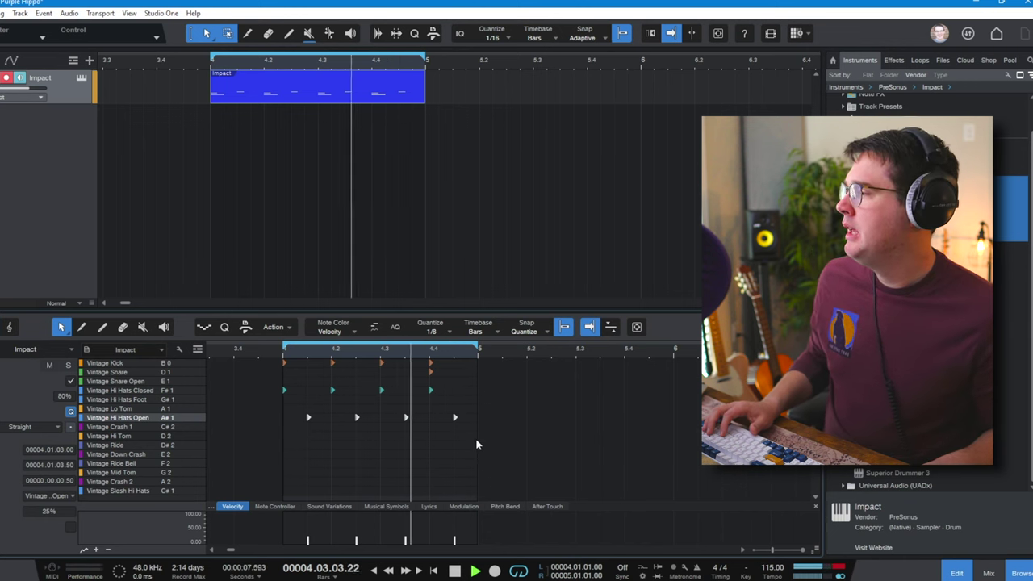
key("space")
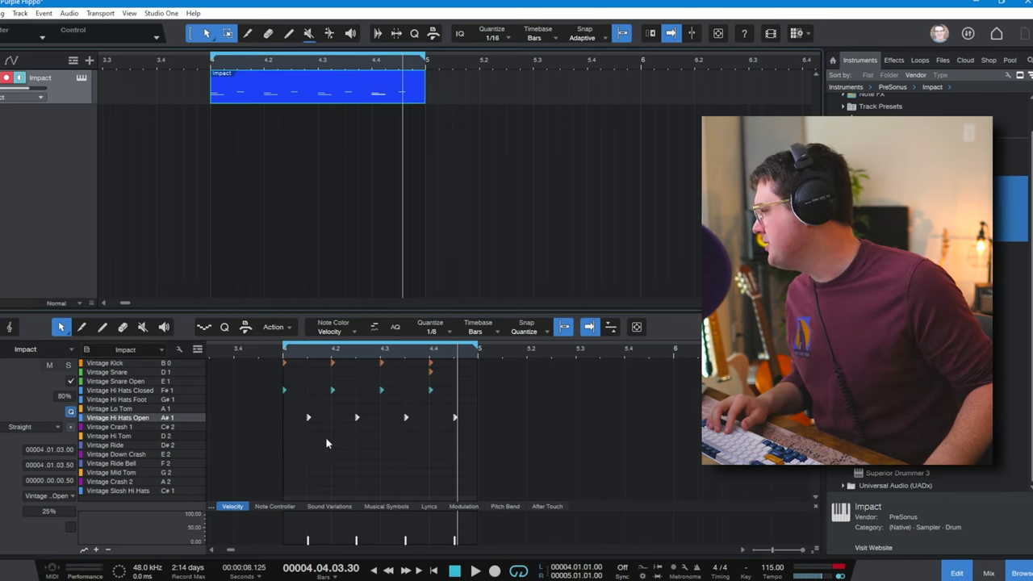
Set the quantize value to 1/16 and place a Vintage Hi Tom note on the second sixteenth of beat 4.4
left_click(408, 436)
scroll(413, 371, "up", 5)
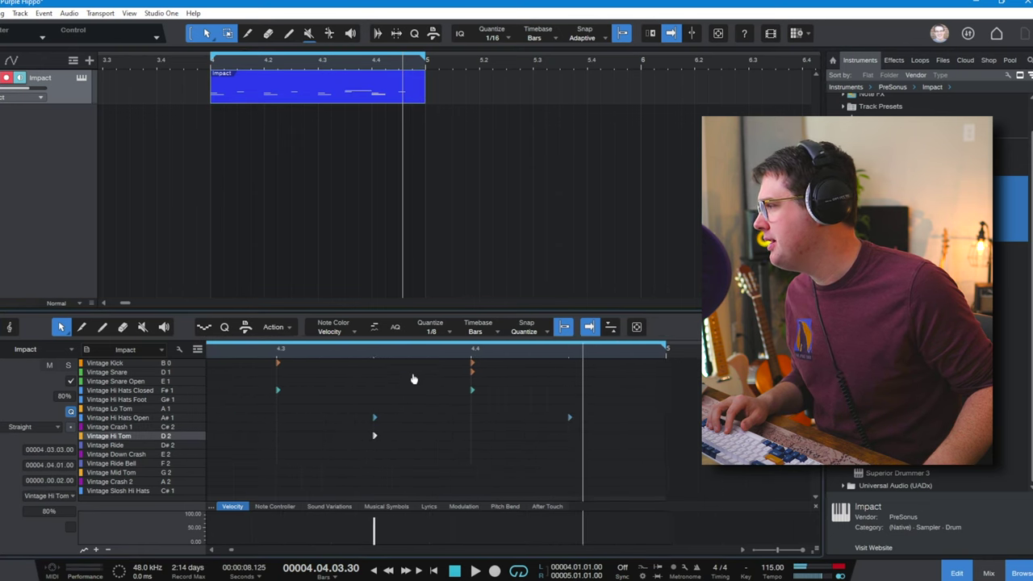
left_click(441, 337)
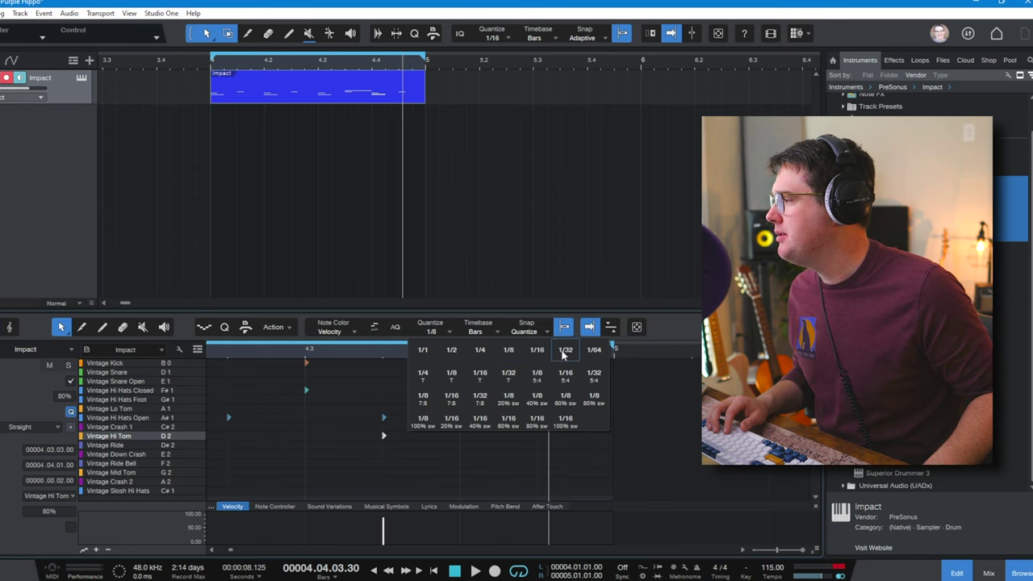
left_click(536, 350)
left_click(384, 436)
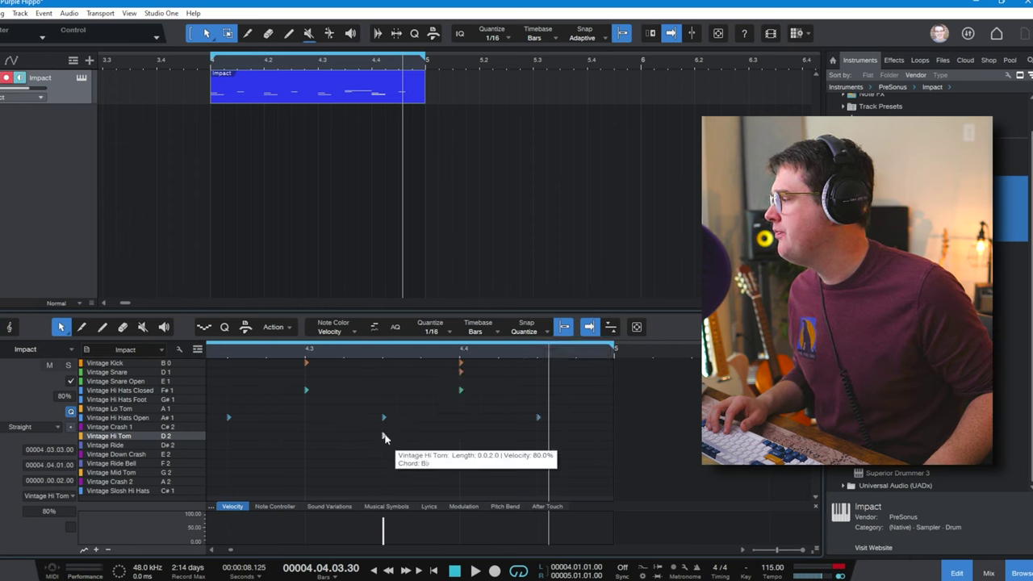
left_click_drag(492, 440, 509, 438)
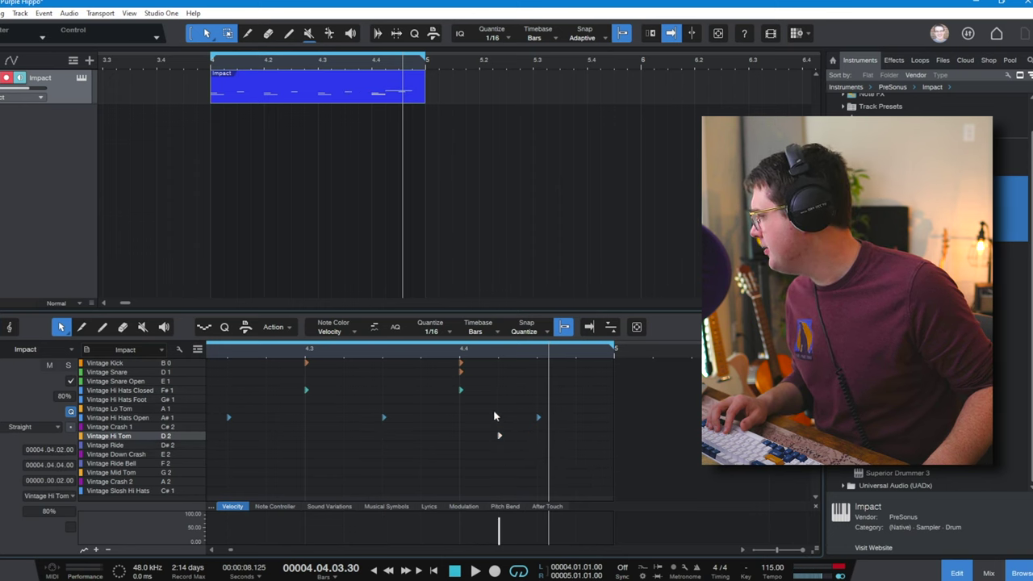
Add Vintage Lo Tom notes on the third and fourth sixteenths of beat 4.4 and play back the loop
left_click(530, 408)
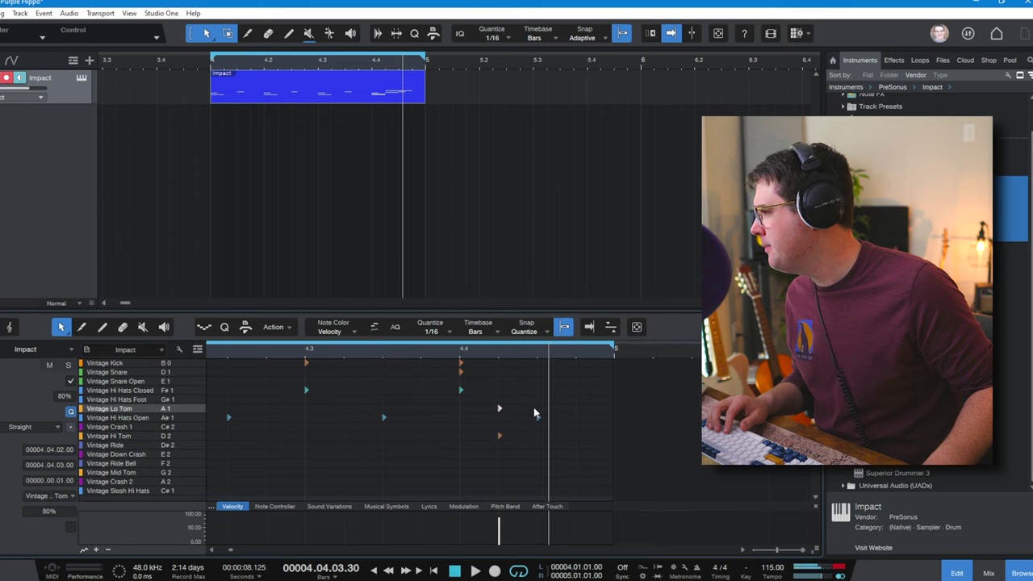
left_click_drag(500, 409, 538, 409)
left_click(576, 407)
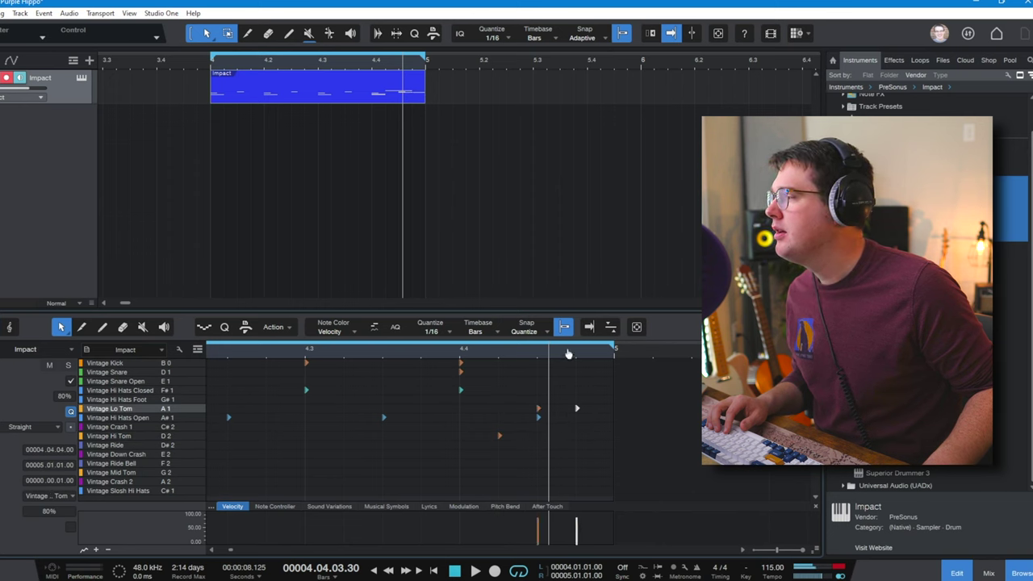
left_click_drag(568, 354, 572, 341)
key("space")
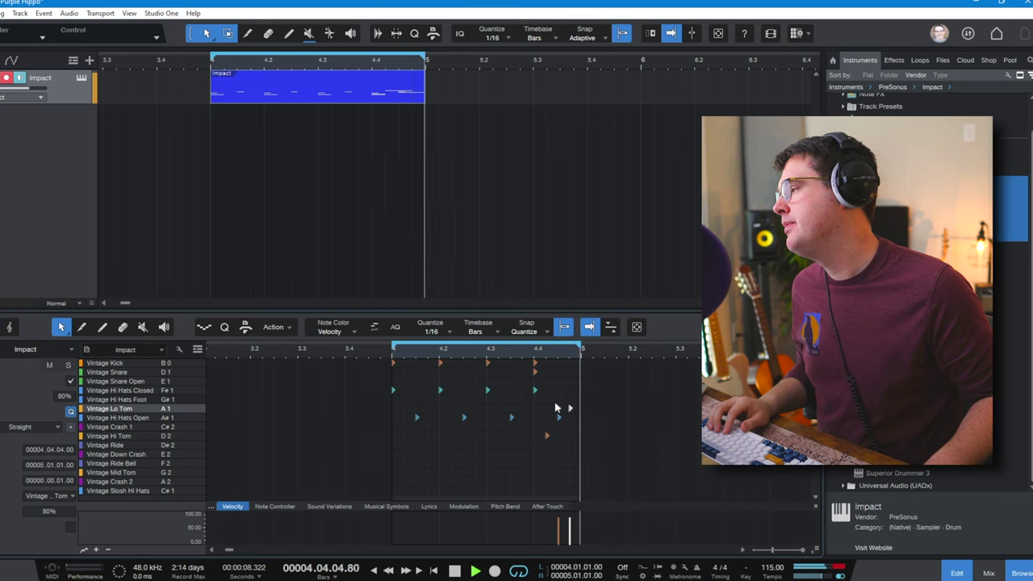
key("space")
Lower the velocity of the two Vintage Lo Tom notes to 50% and of the Vintage Hi Tom note to 53%
left_click_drag(557, 410, 591, 405)
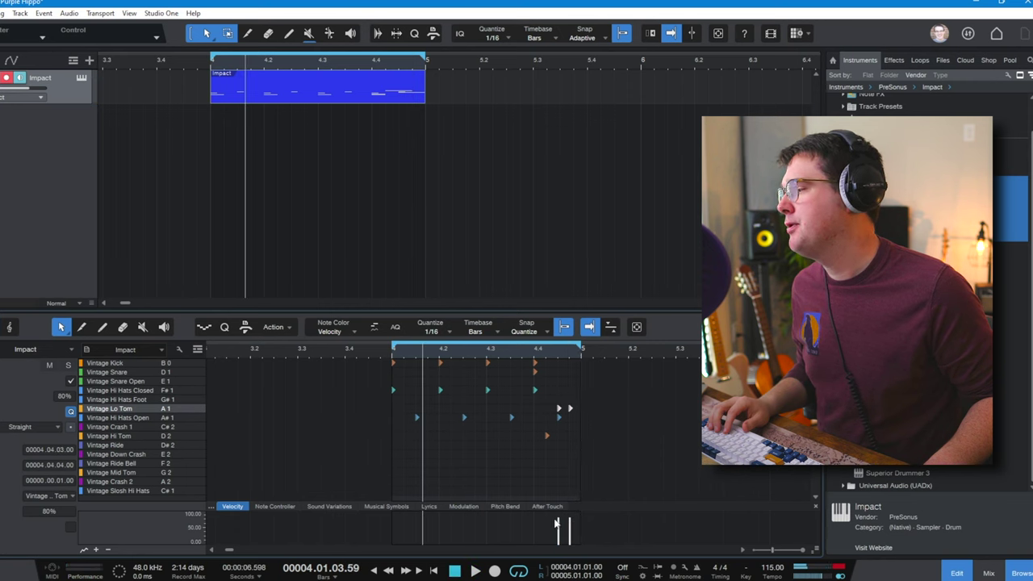
left_click_drag(559, 526, 560, 536)
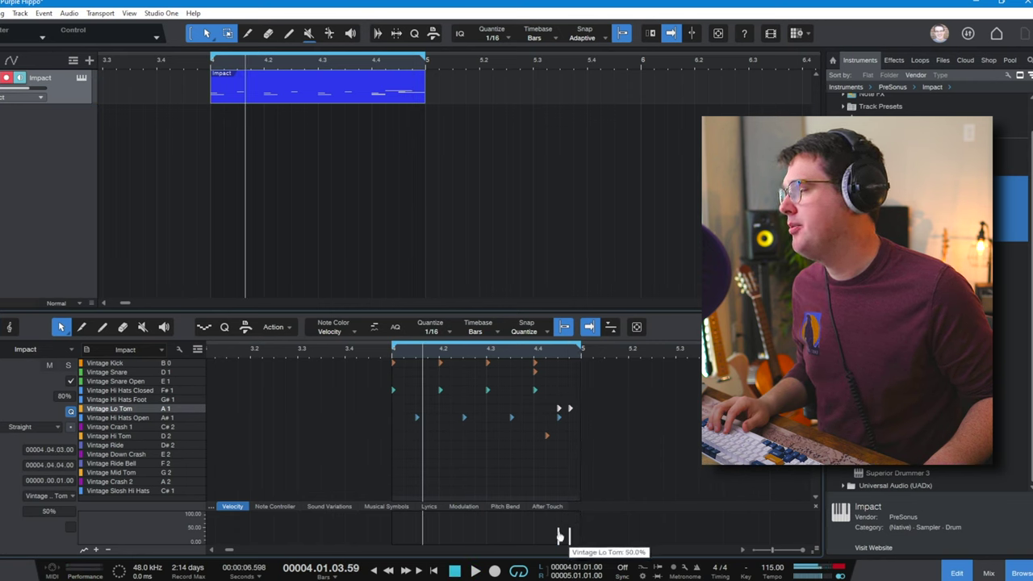
left_click(553, 461)
left_click(547, 438)
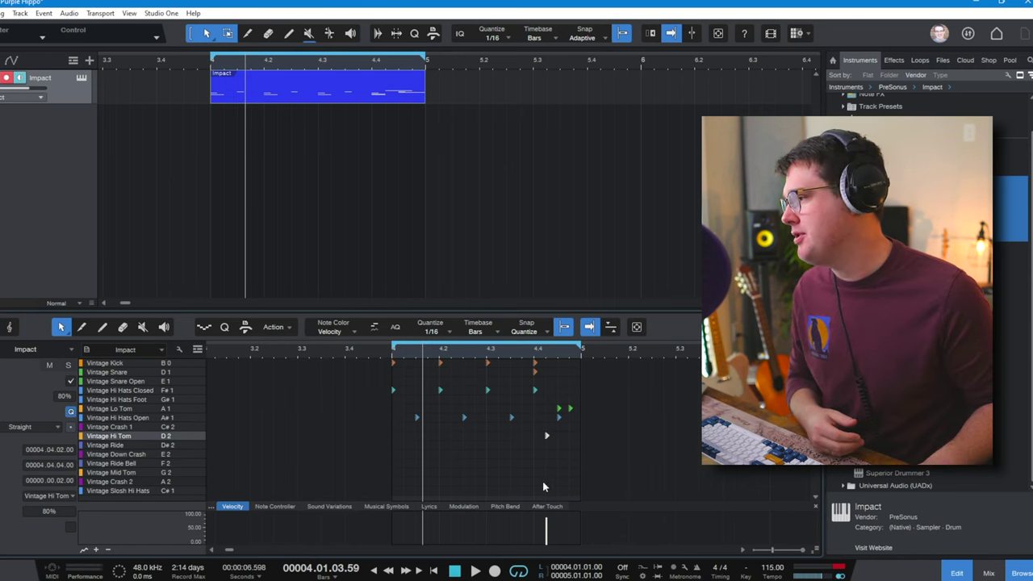
left_click_drag(546, 527, 547, 535)
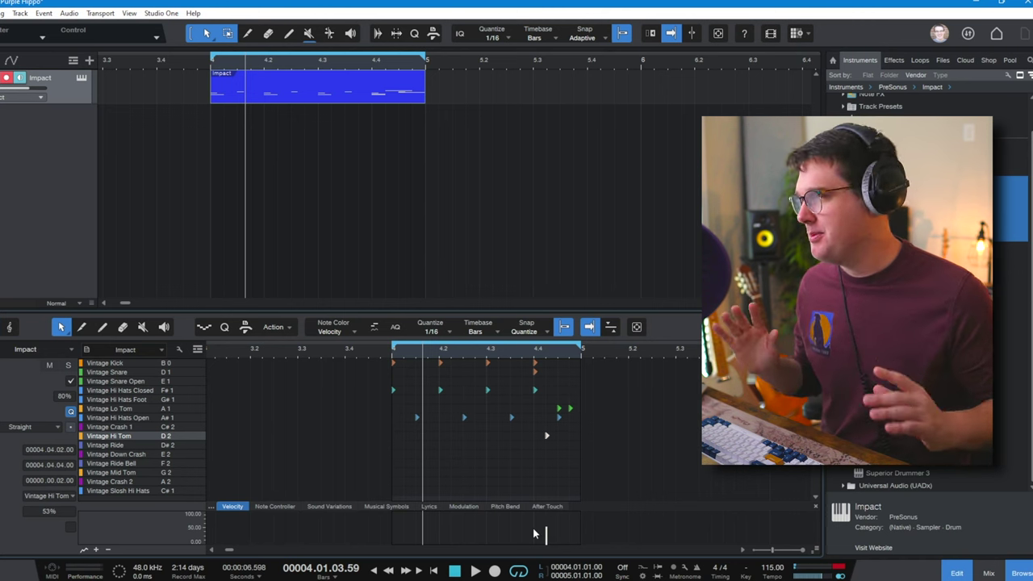
Play back the complete drum pattern from just before bar 4
left_click(380, 358)
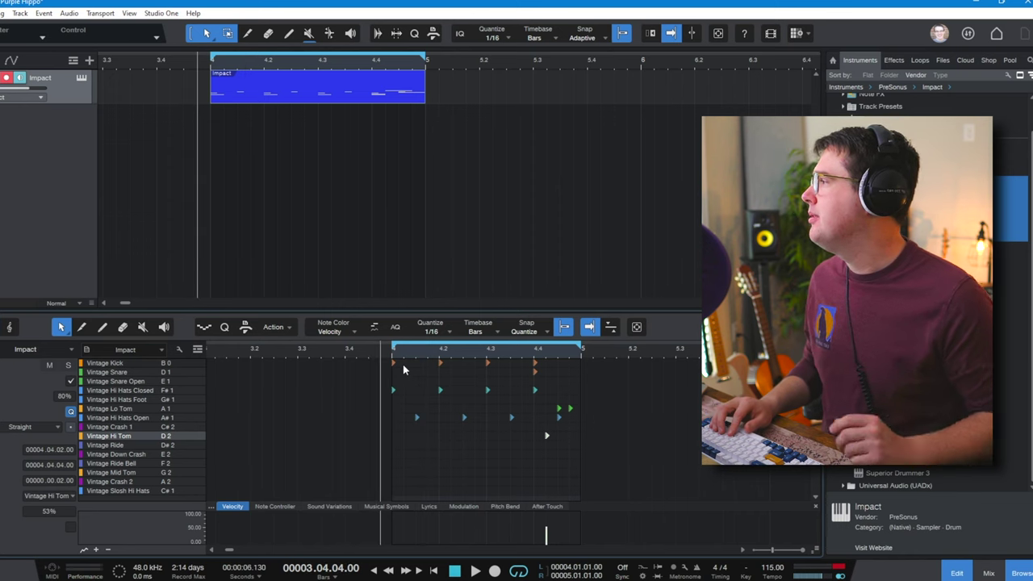
left_click(613, 450)
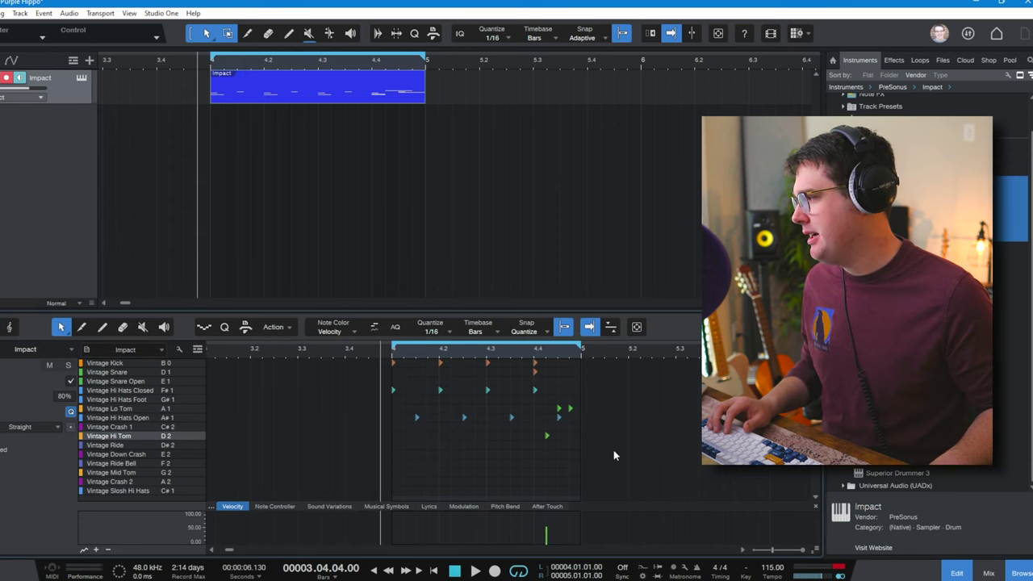
key("space")
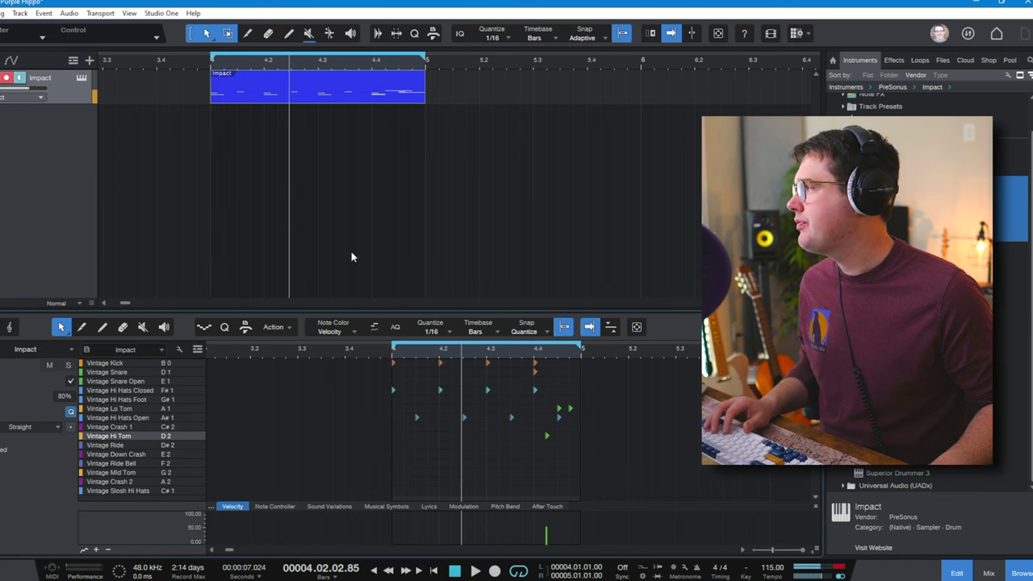
key("space")
scroll(220, 63, "down", 5)
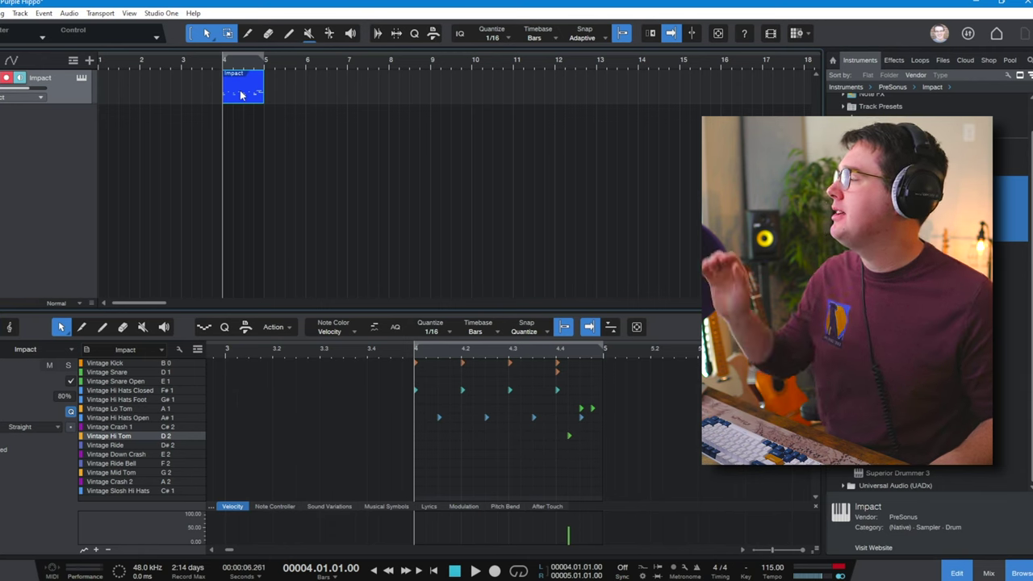
Duplicate the one-bar Impact event three times and merge all four into a single event spanning bars 4 to 8
key("d")
key("d")
key("d")
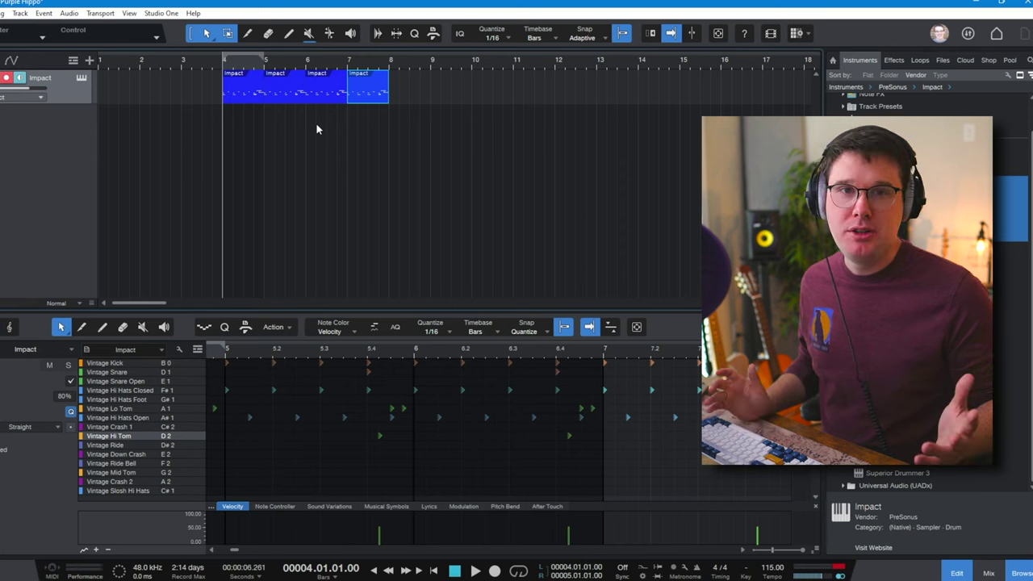
left_click_drag(405, 95, 173, 101)
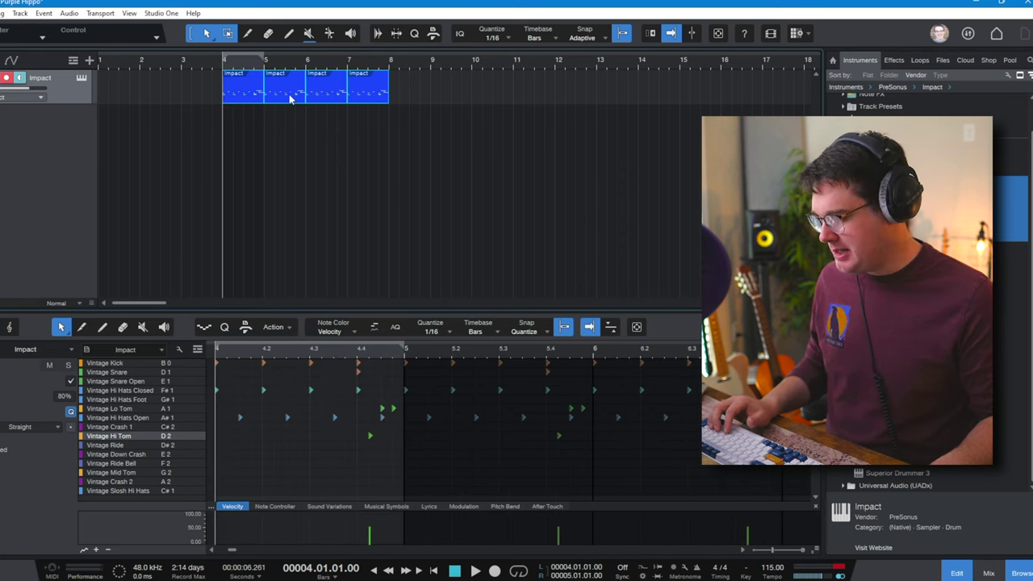
key("g")
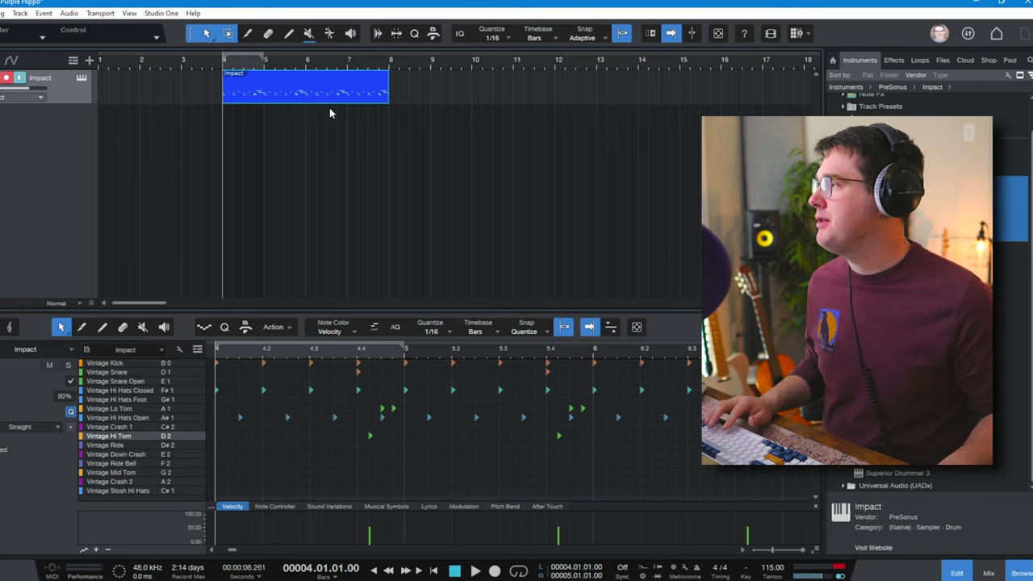
Duplicate the merged four-bar event so the copy starts at bar 8, and place the playhead at bar 8
key("ctrl+d")
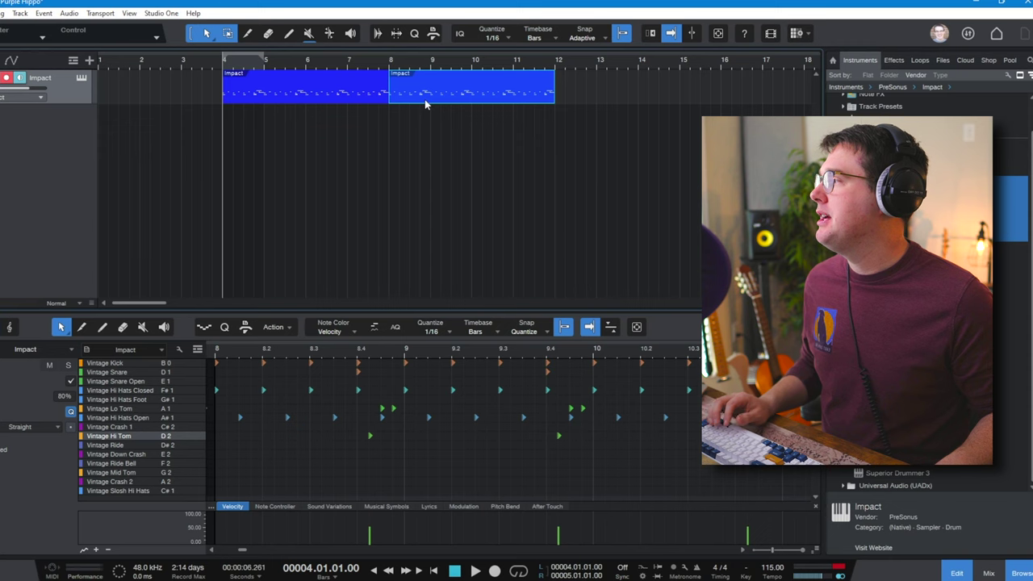
left_click(411, 72)
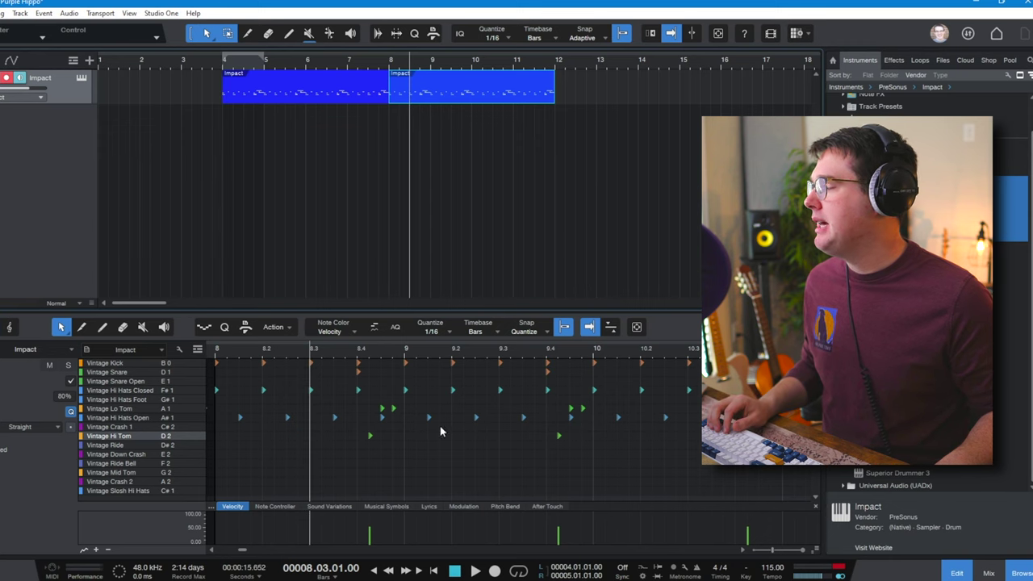
scroll(417, 552, "right", 4)
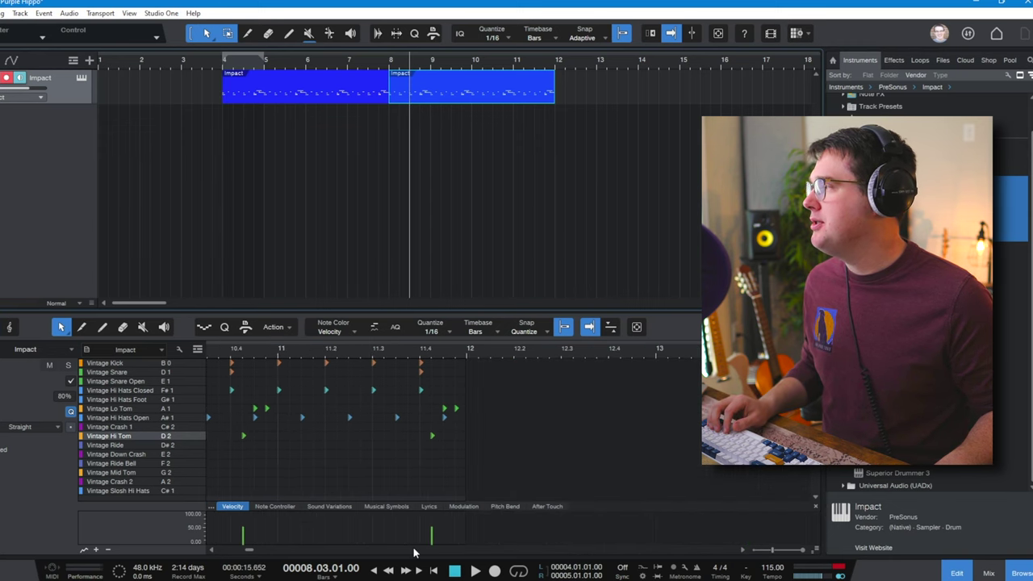
left_click(391, 62)
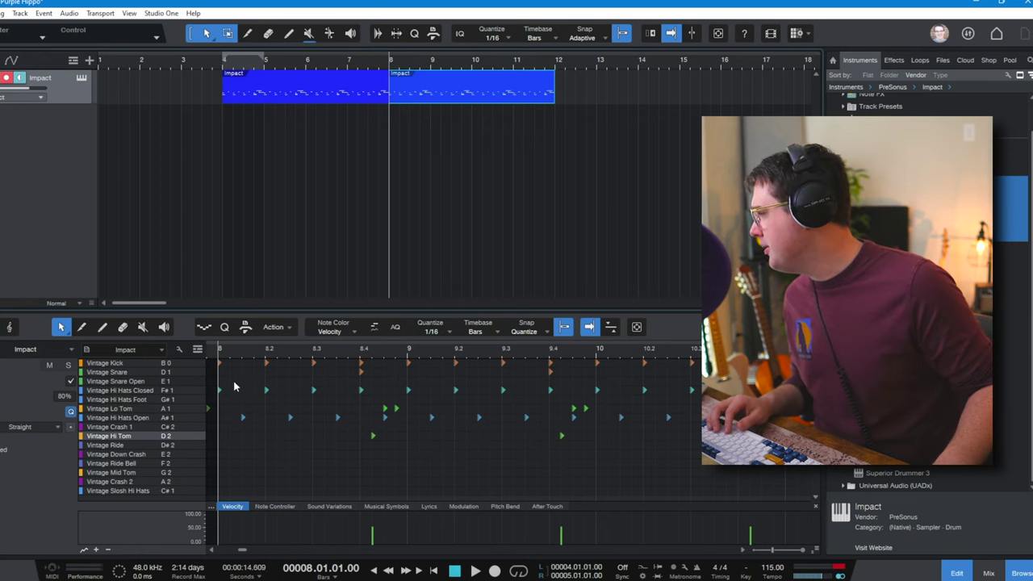
Delete all Vintage Hi Hats Closed and Vintage Hi Hats Open notes from the second event, bars 8 to 12
left_click_drag(218, 378, 369, 414)
key("Delete")
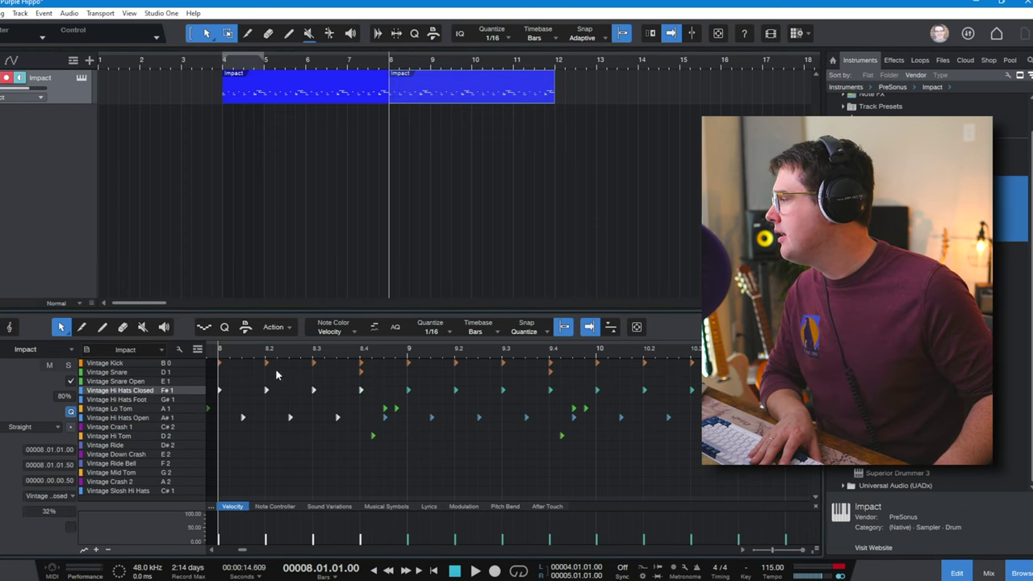
left_click(267, 363)
left_click(396, 408)
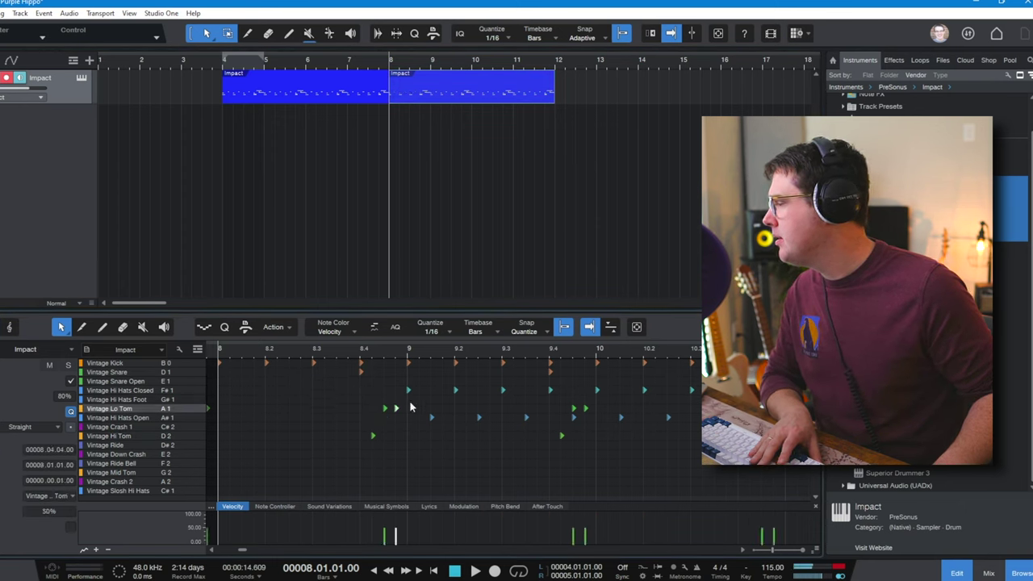
left_click_drag(390, 389, 639, 521)
key("Delete")
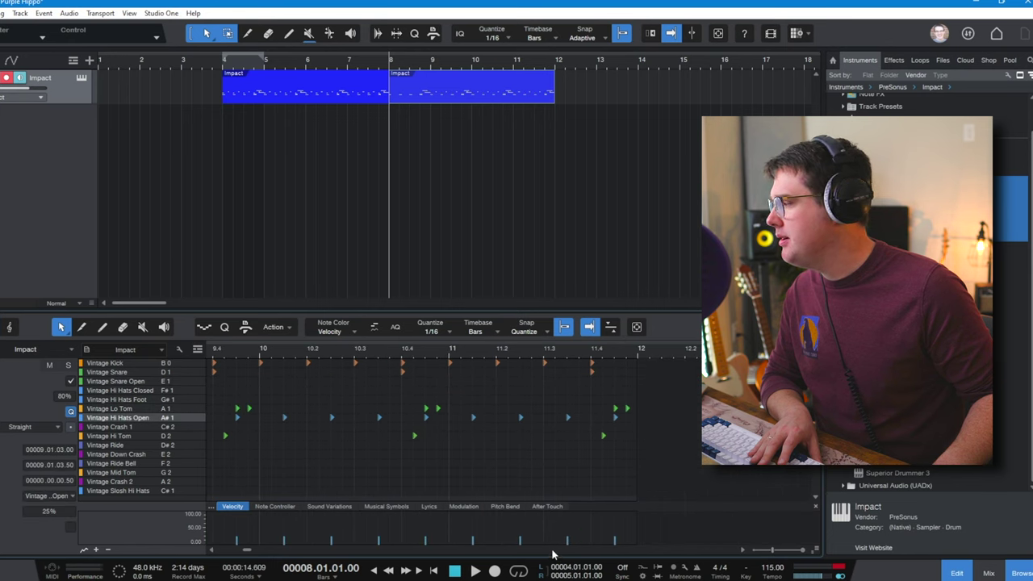
scroll(296, 455, "left", 3)
left_click_drag(280, 415, 709, 416)
key("Delete")
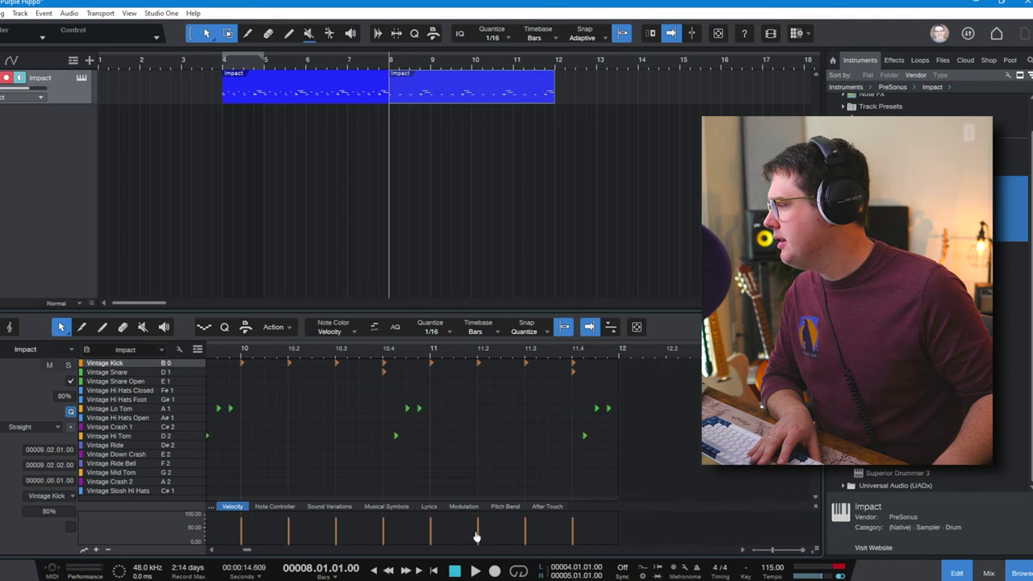
In bar 8, move the beat 2 kick to the second sixteenth of beat 1 and the beat 4 kick to the second sixteenth of beat 3
scroll(419, 481, "left", 7)
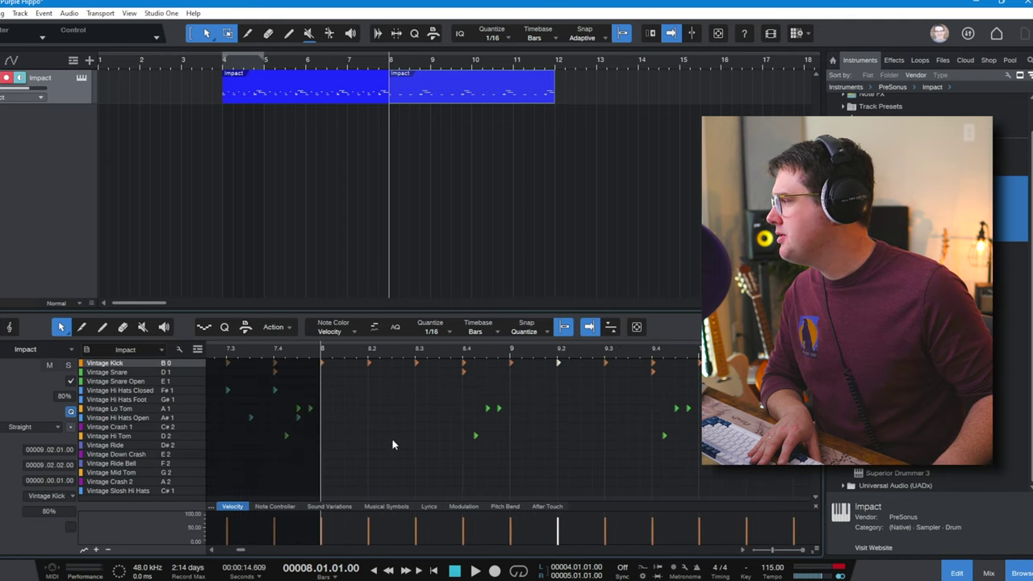
left_click(368, 363)
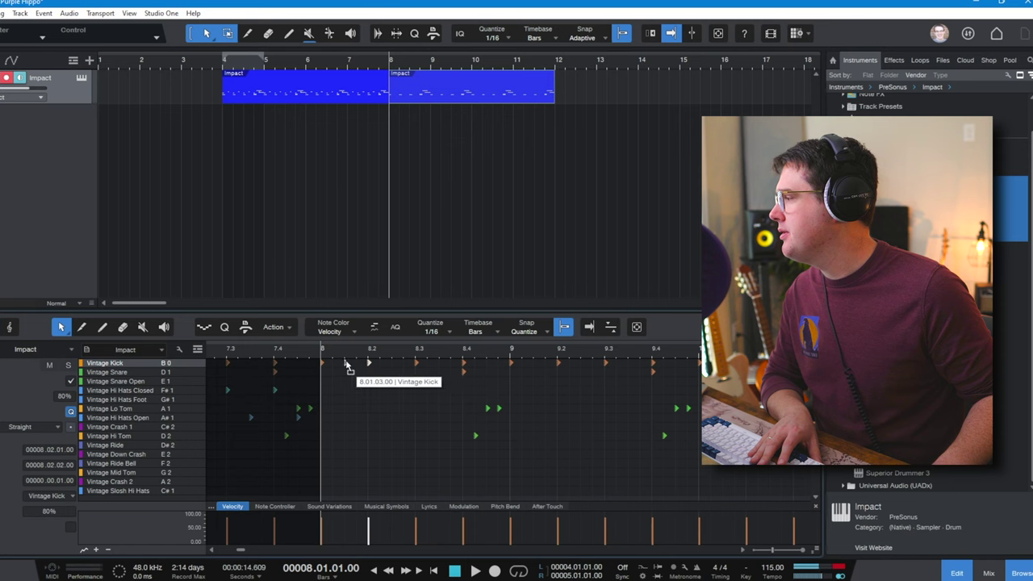
left_click_drag(336, 367, 333, 367)
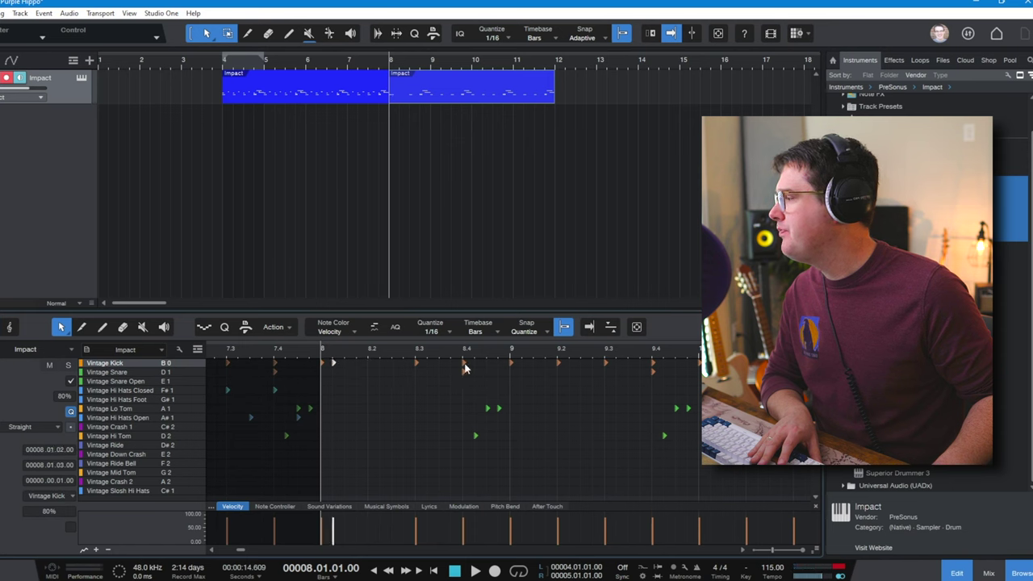
left_click_drag(464, 367, 430, 368)
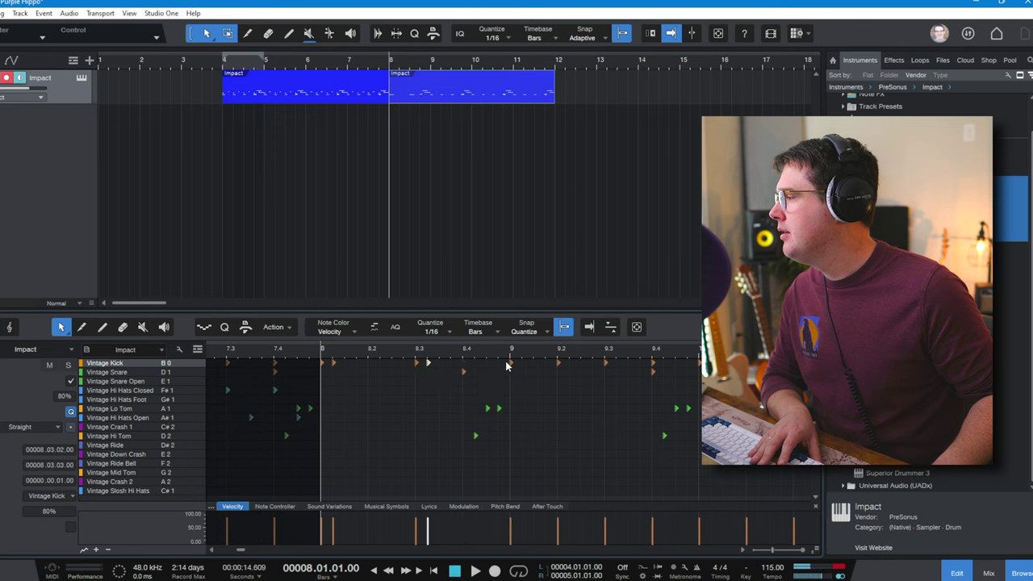
Delete the kick notes from bar 9 onward and repeat the four-note kick pattern of bar 8 across bars 9 to 11
left_click_drag(513, 371, 719, 368)
scroll(573, 547, "left", 5)
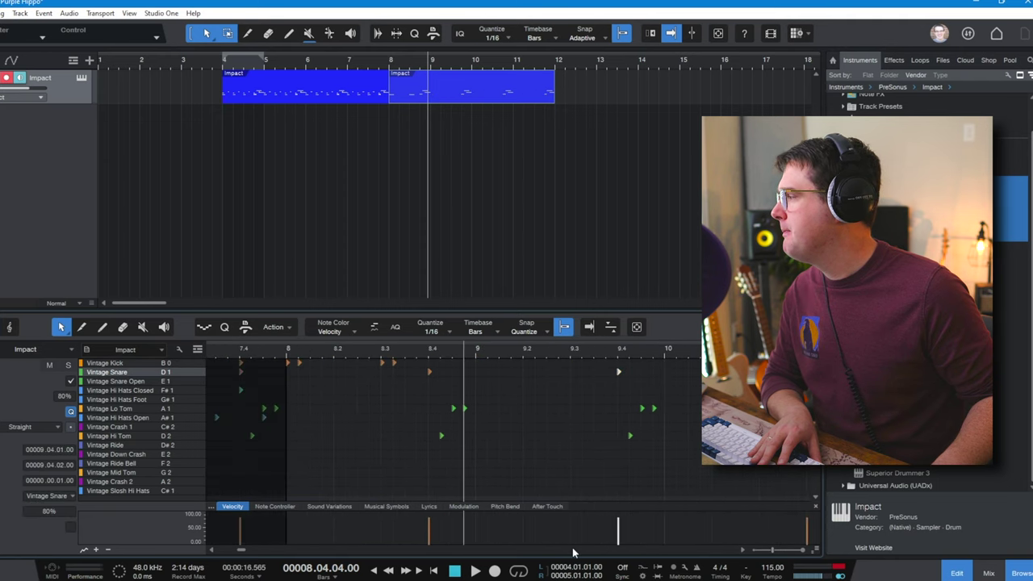
scroll(572, 551, "left", 2)
left_click_drag(566, 364, 500, 364)
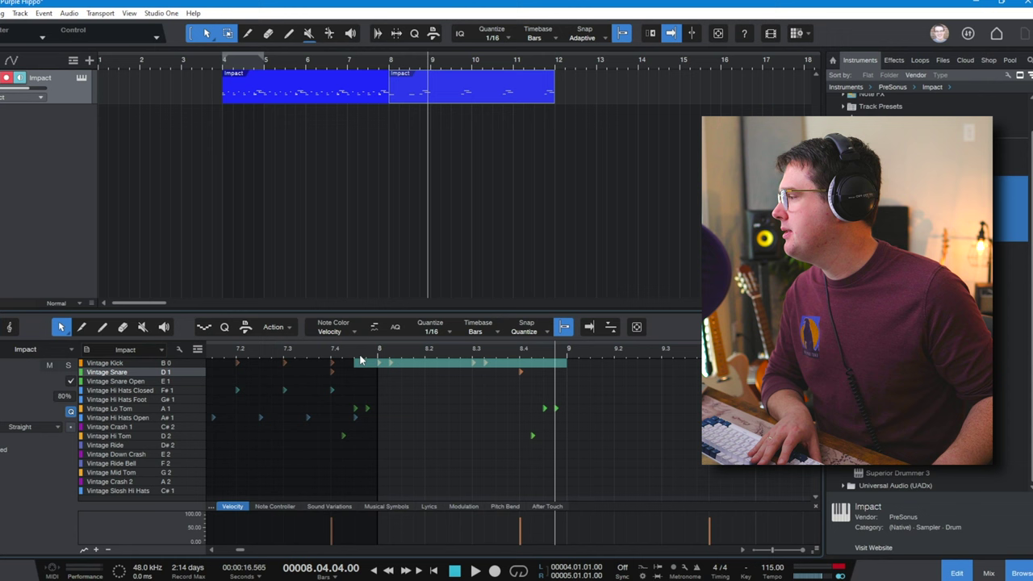
left_click_drag(360, 360, 359, 361)
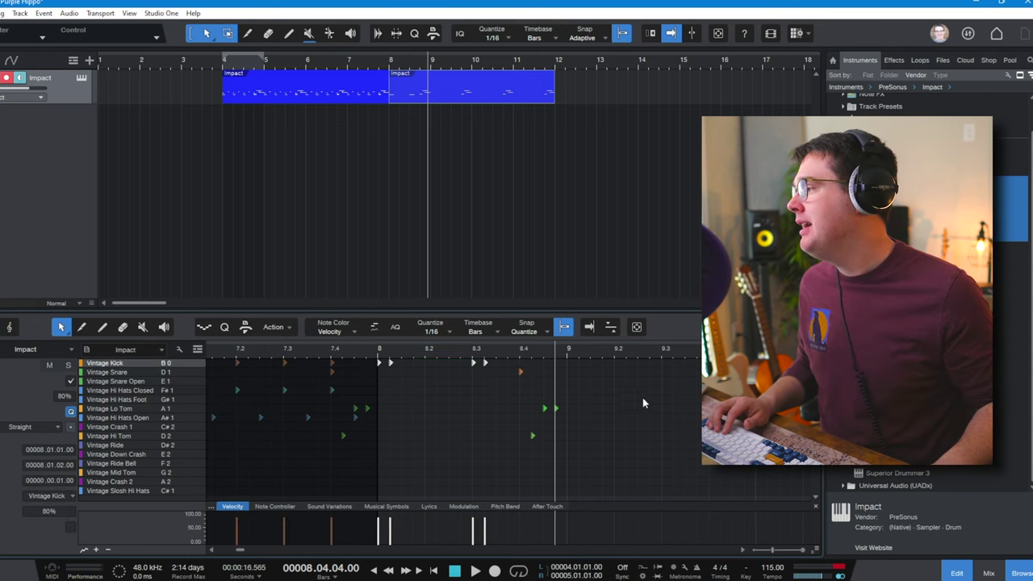
scroll(591, 553, "right", 3)
scroll(591, 553, "right", 3)
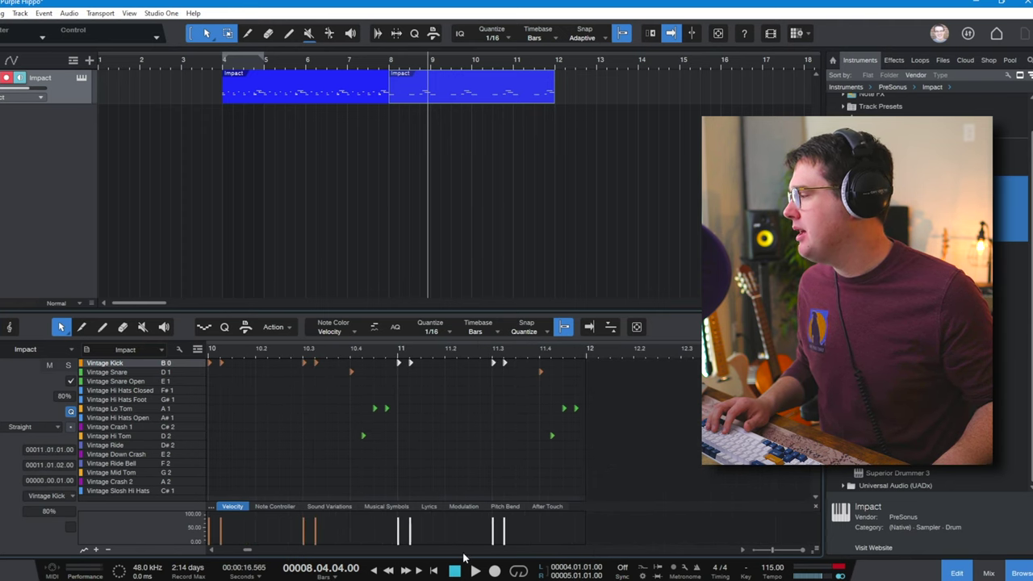
Place Vintage Mid Tom notes on the third sixteenth of every beat in bar 8 and lower their velocity to 53%
scroll(463, 556, "left", 3)
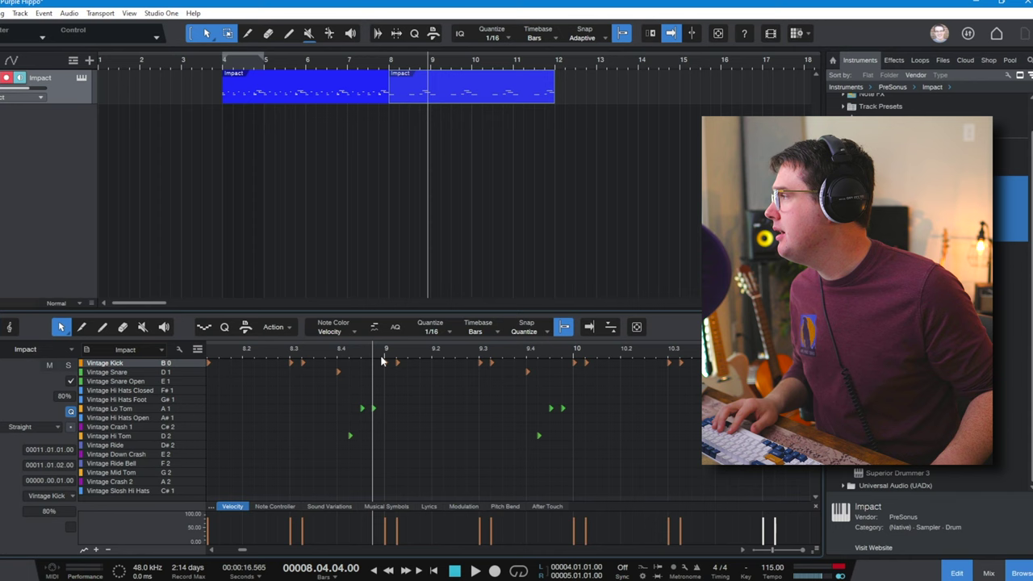
left_click(348, 471)
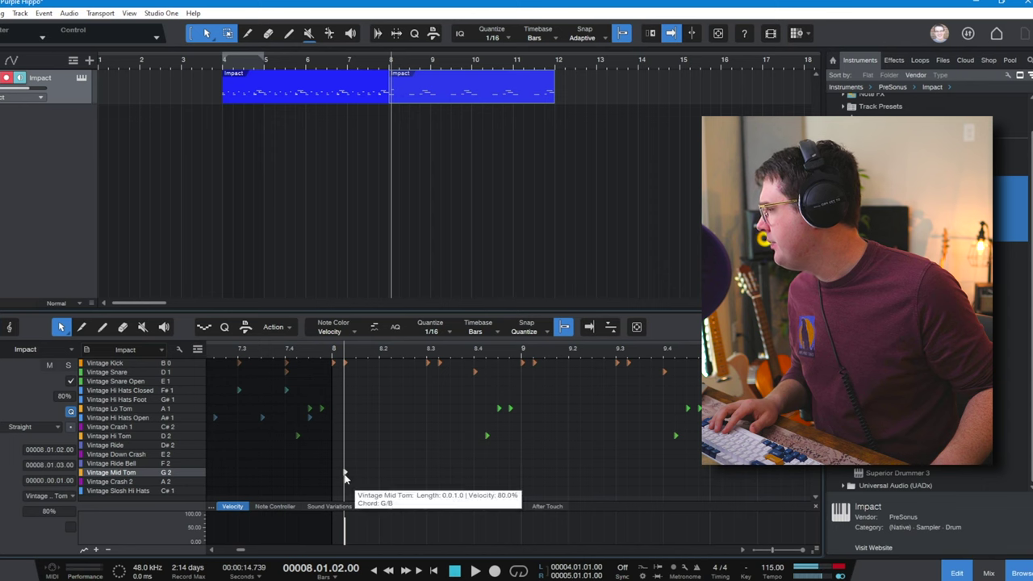
left_click_drag(346, 472, 357, 472)
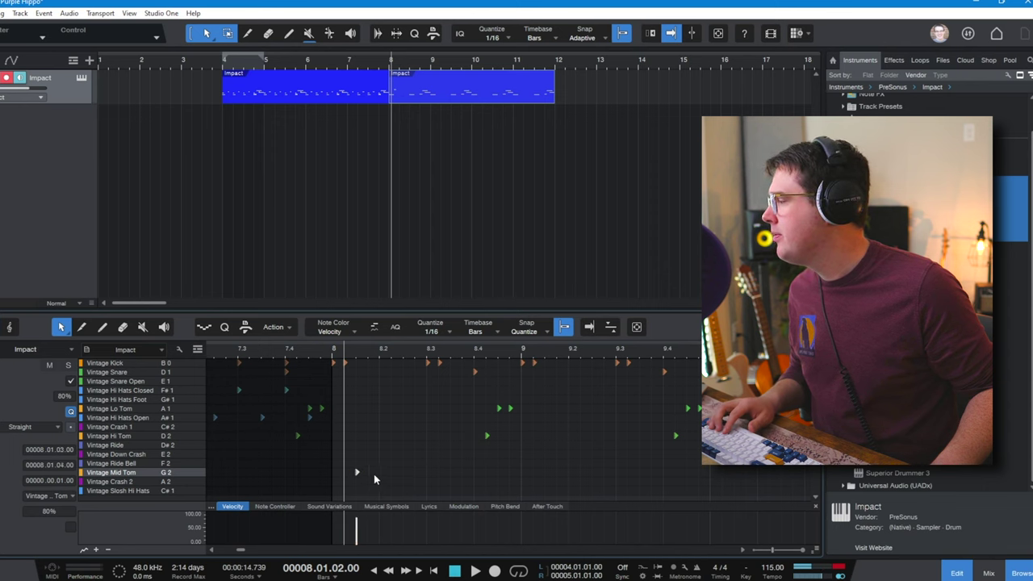
left_click(369, 472)
left_click_drag(408, 476, 404, 474)
left_click_drag(338, 467, 428, 481)
key("d")
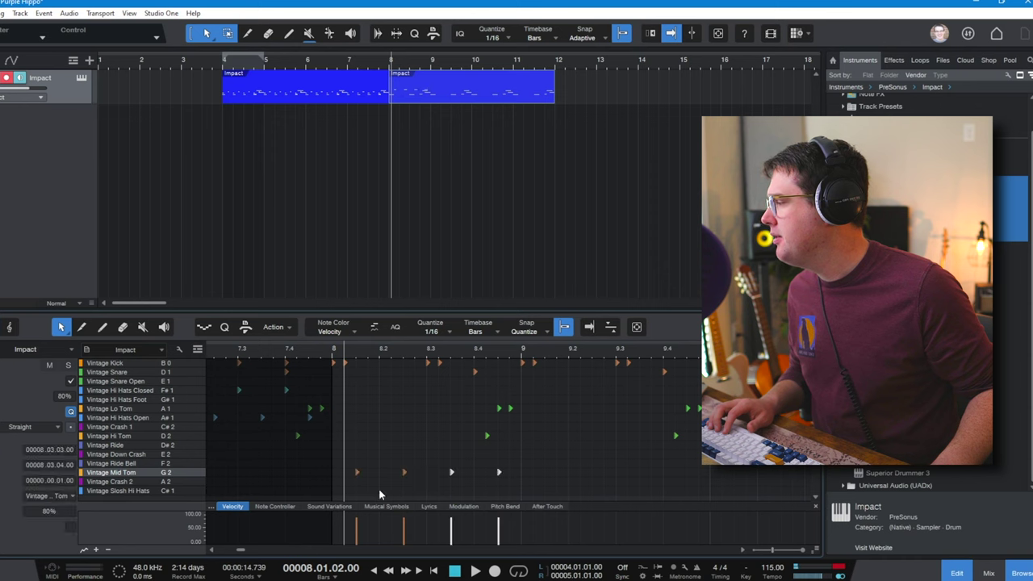
left_click_drag(346, 480, 589, 467)
left_click_drag(498, 522, 496, 532)
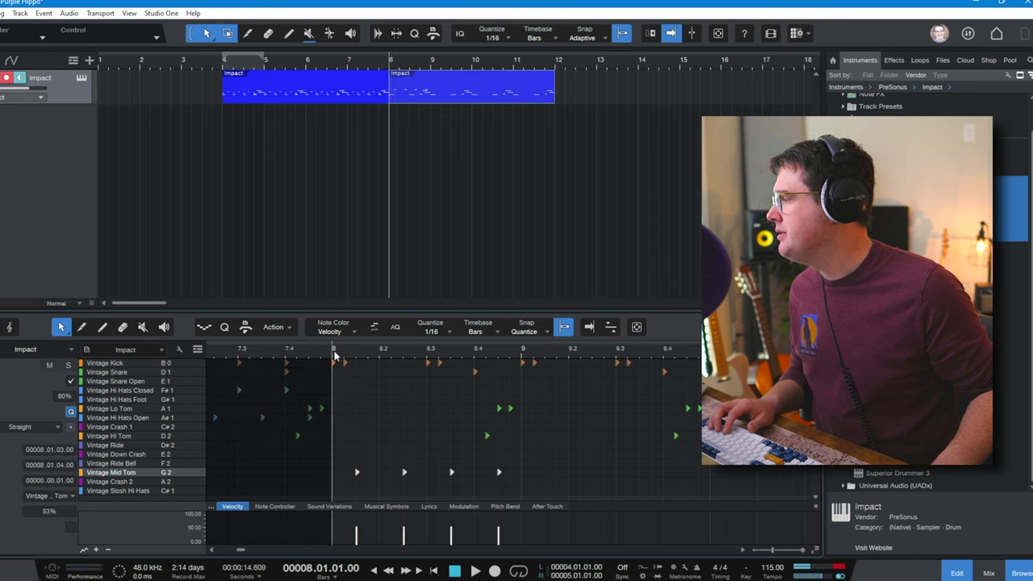
Play back the new section from bar 8, and duplicate the Vintage Mid Tom pattern across bars 9 to 11
key("space")
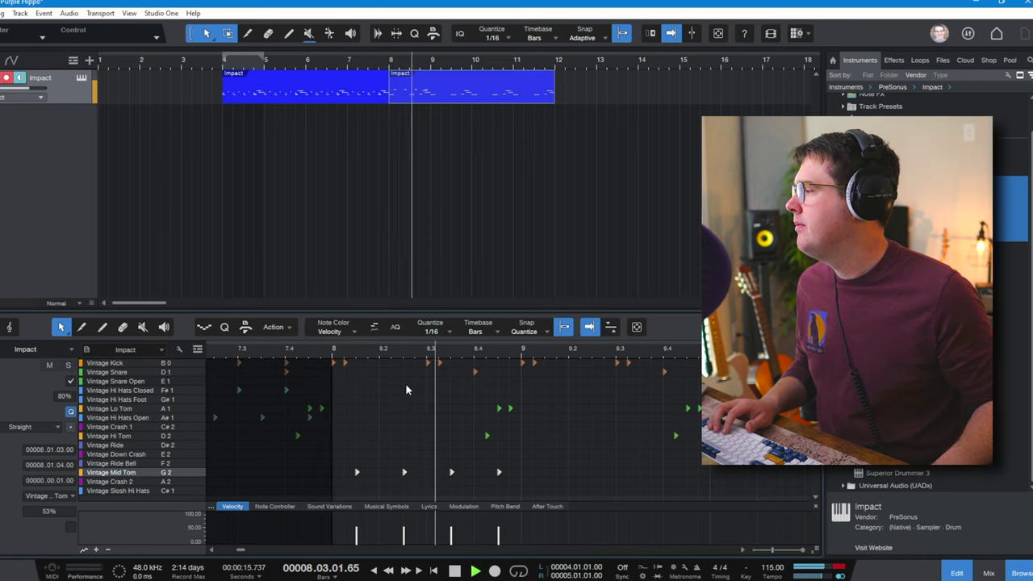
key("space")
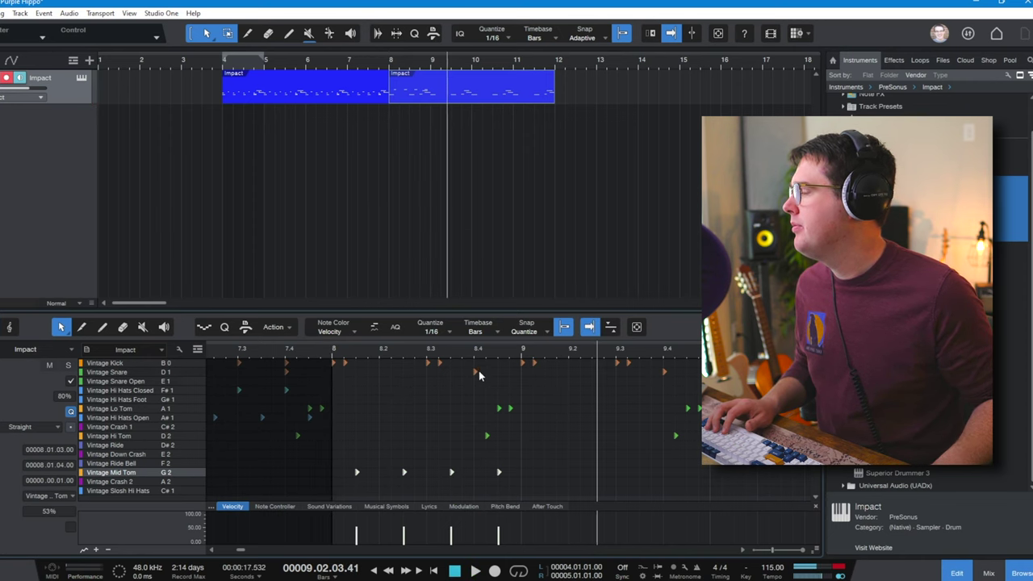
scroll(499, 352, "down", 3)
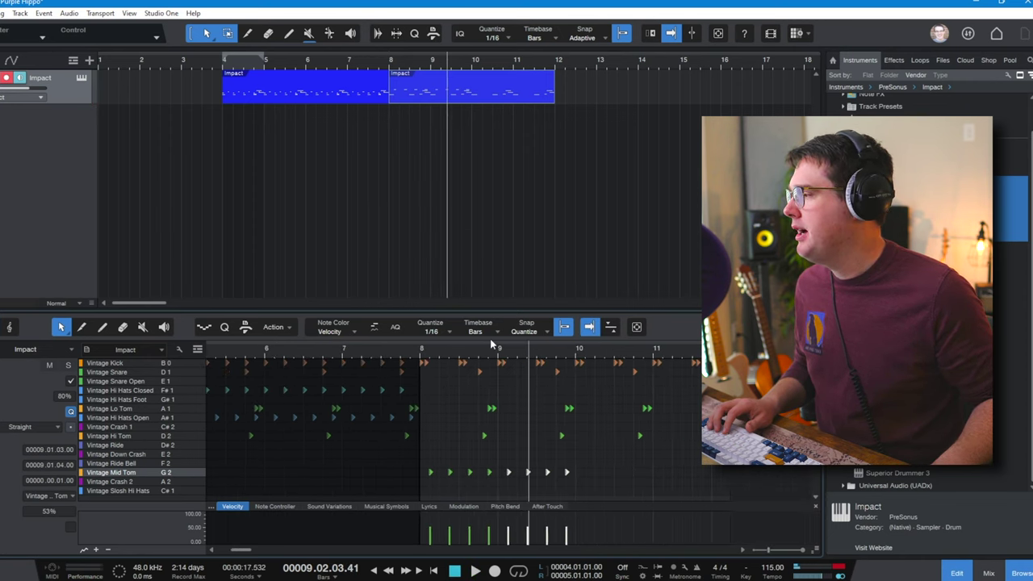
scroll(470, 363, "up", 3)
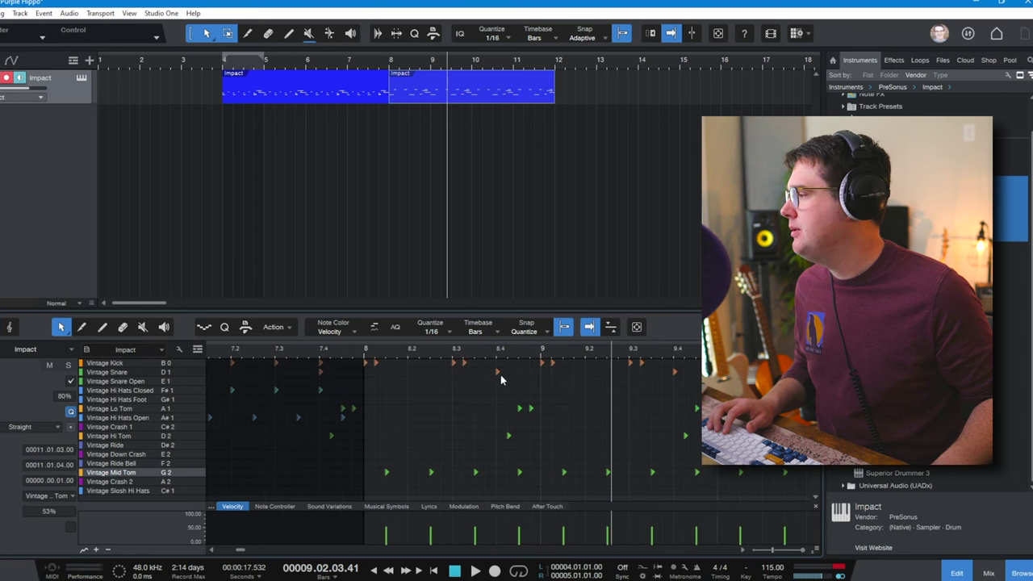
Add Vintage Snare notes on beat 2 of bars 8, 9, 10 and 11
left_click_drag(508, 373, 419, 379)
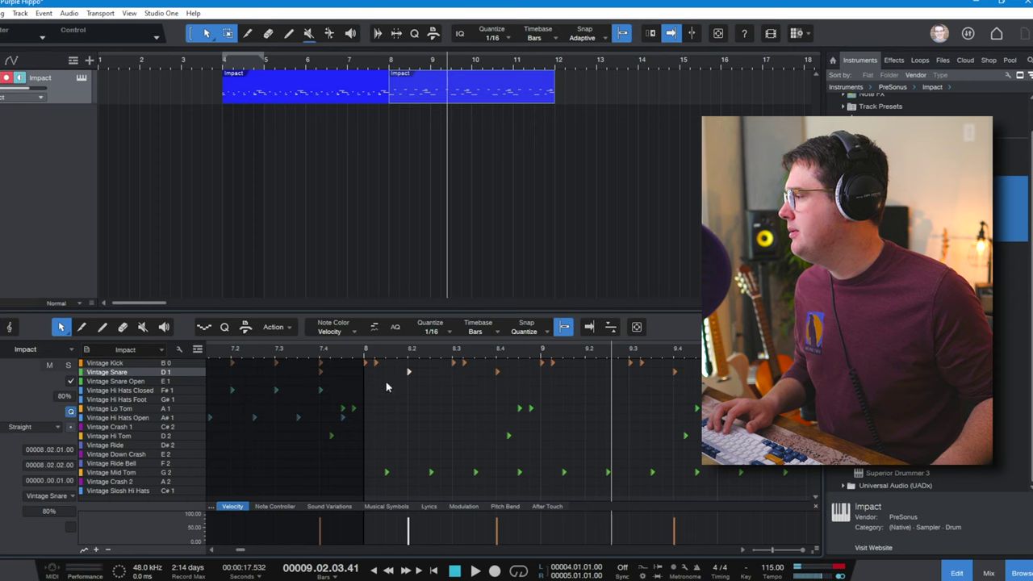
left_click(509, 371)
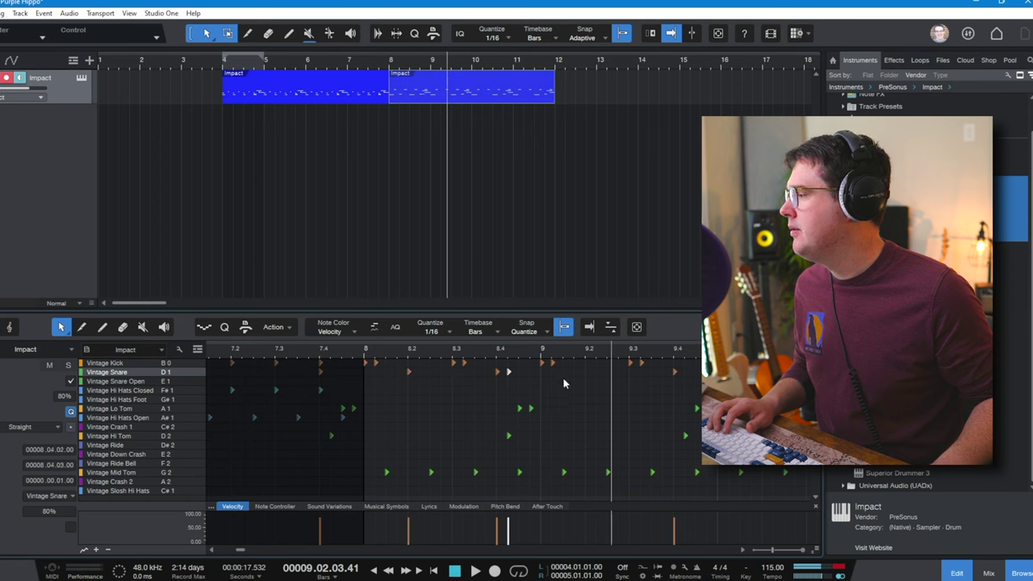
left_click_drag(509, 372, 587, 372)
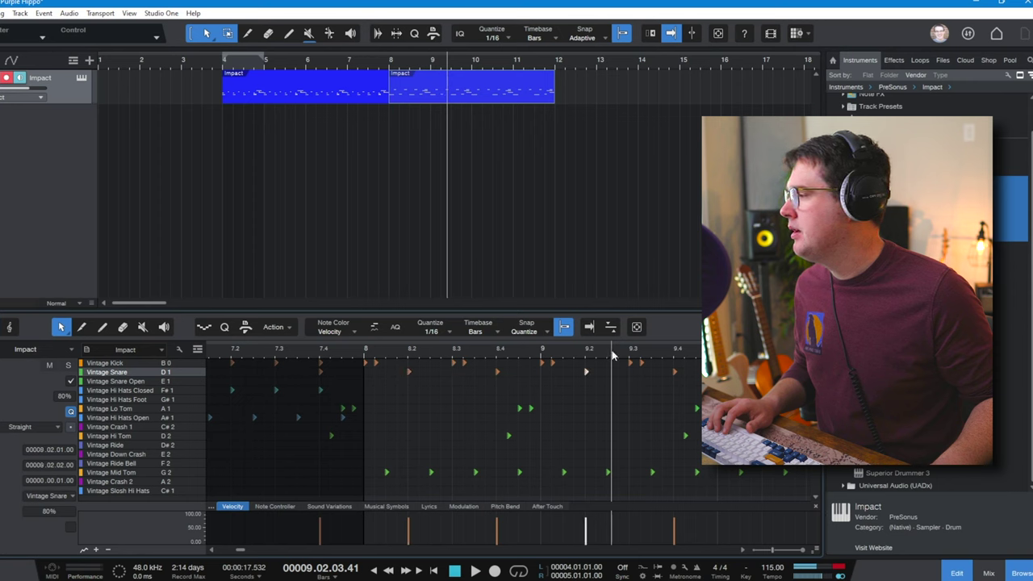
key("w")
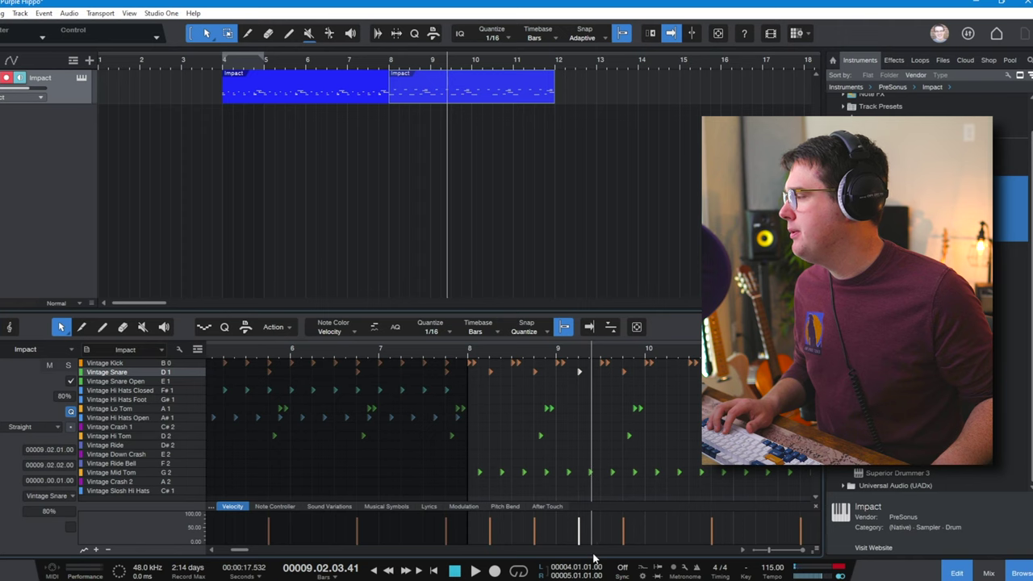
left_click(357, 373)
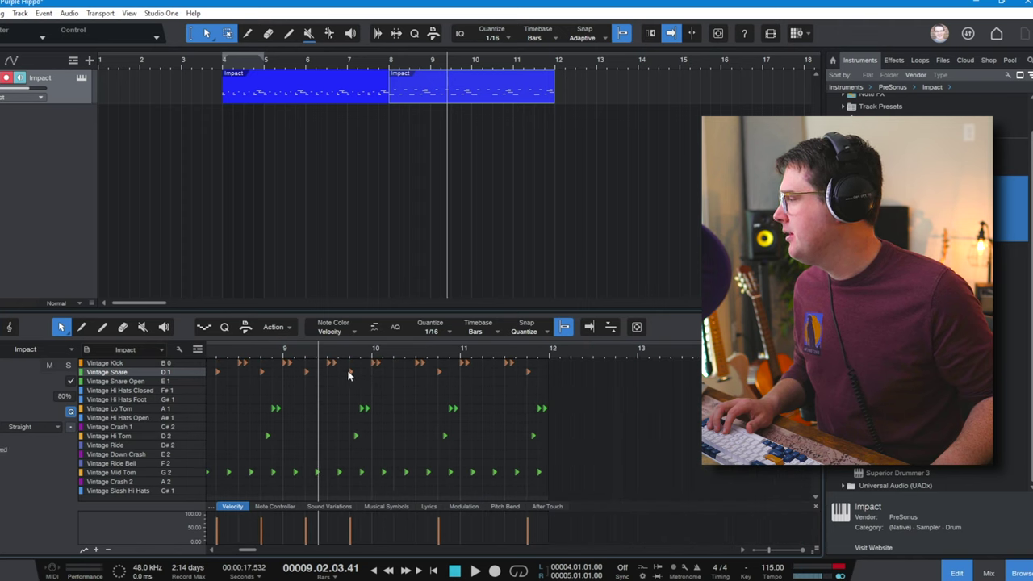
left_click(355, 372)
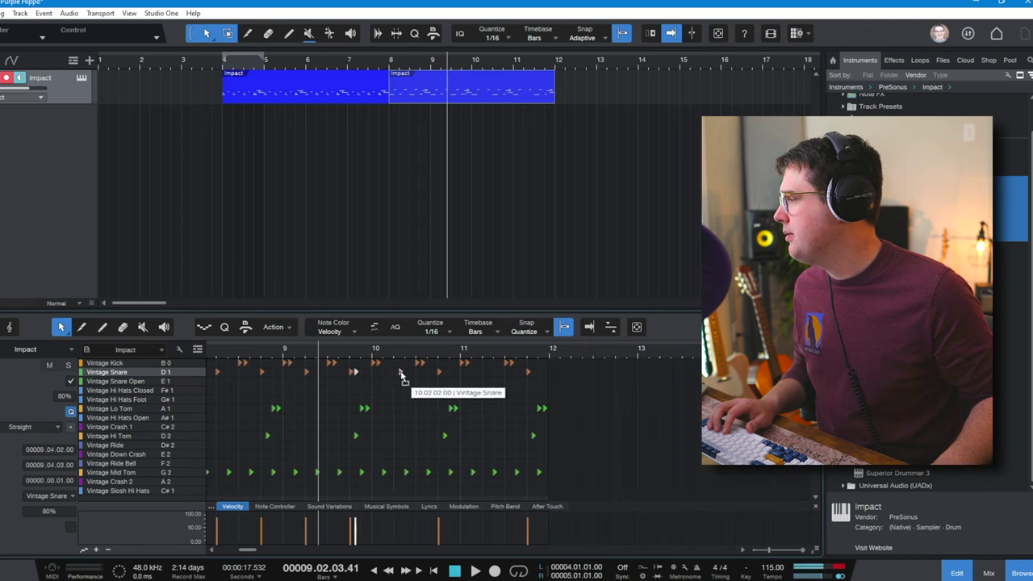
left_click(442, 373)
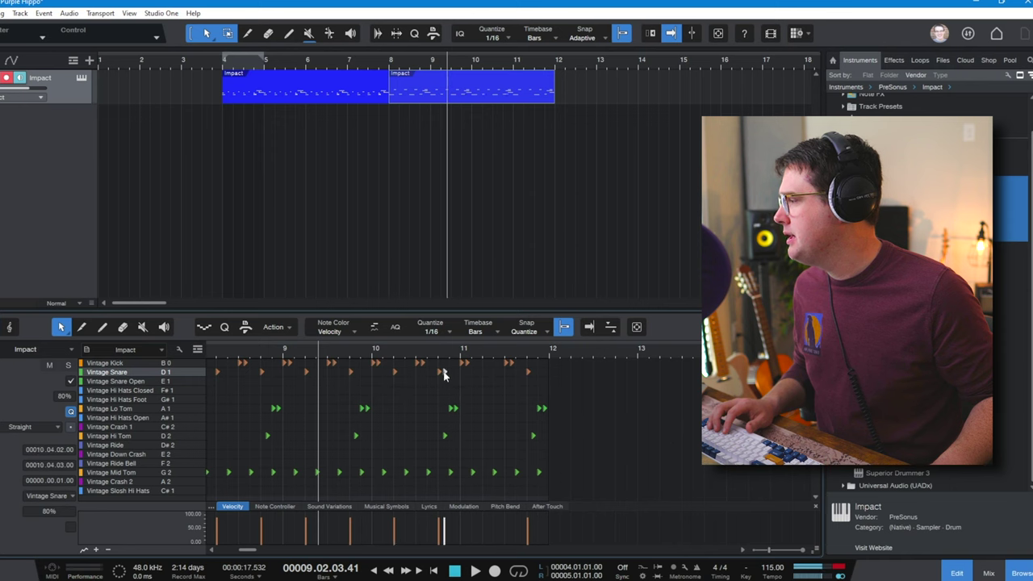
left_click(482, 373)
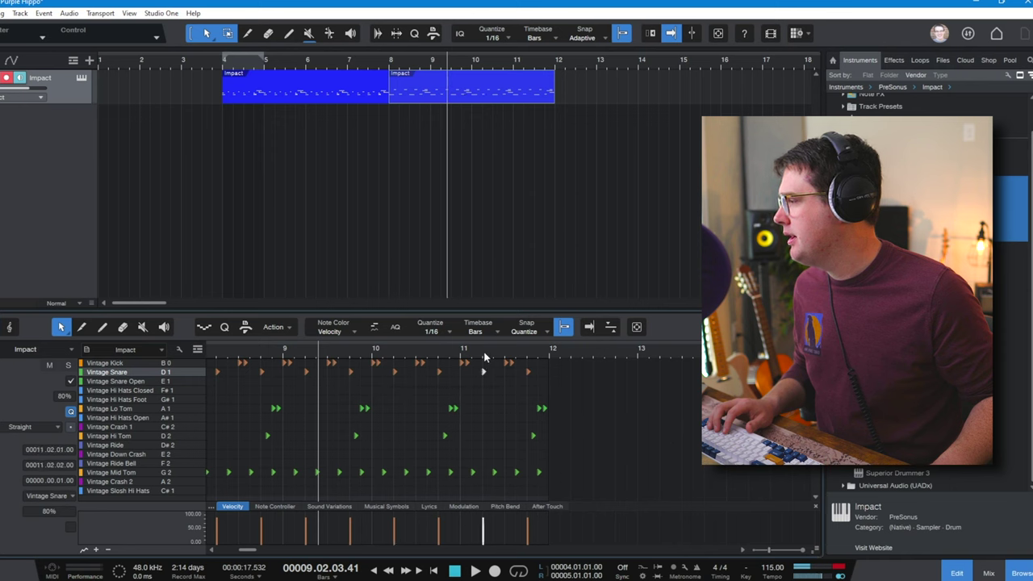
Play back the tom section from bar 8 to its end to hear the added snares
scroll(291, 344, "left", 3)
left_click(252, 351)
key("space")
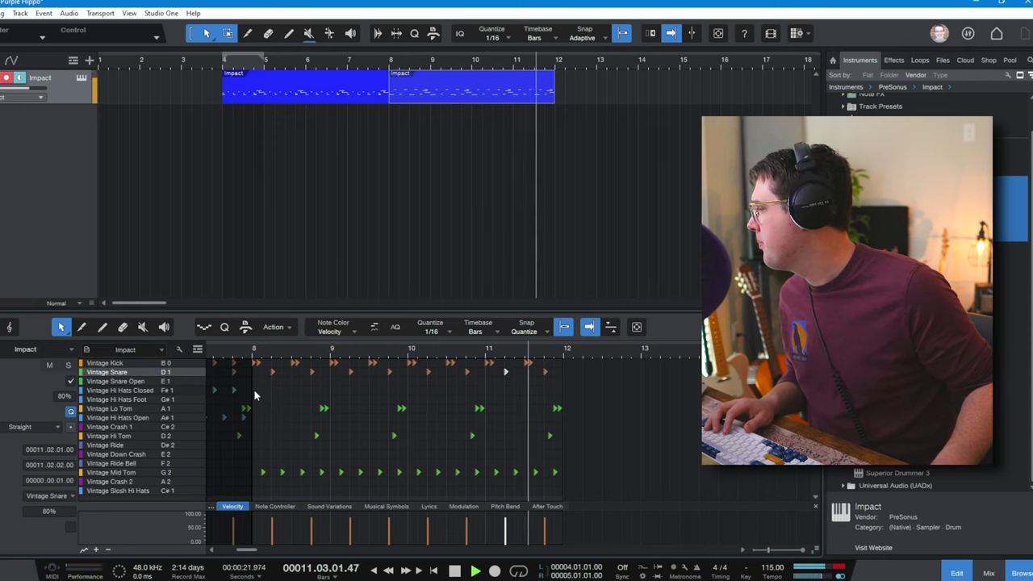
key("space")
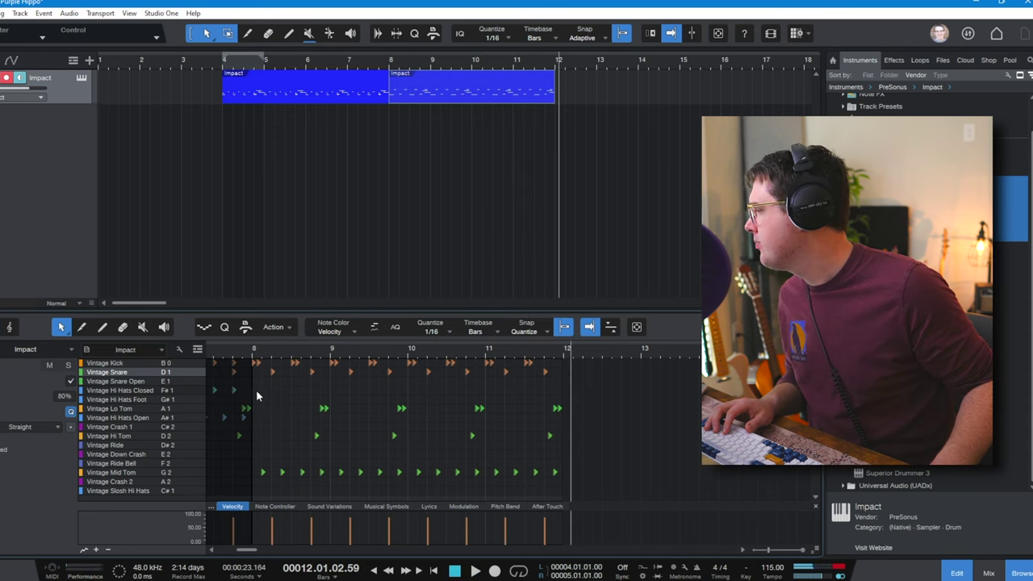
Add a Vintage Down Crash note and a Vintage Ride Bell note on the downbeat of bar 8
left_click_drag(248, 357, 250, 374)
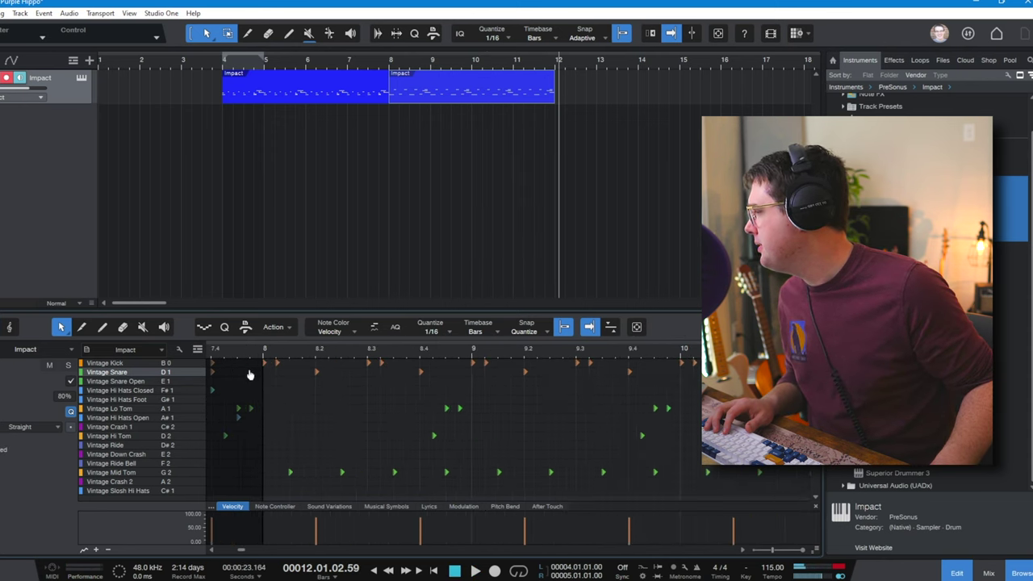
left_click(271, 446)
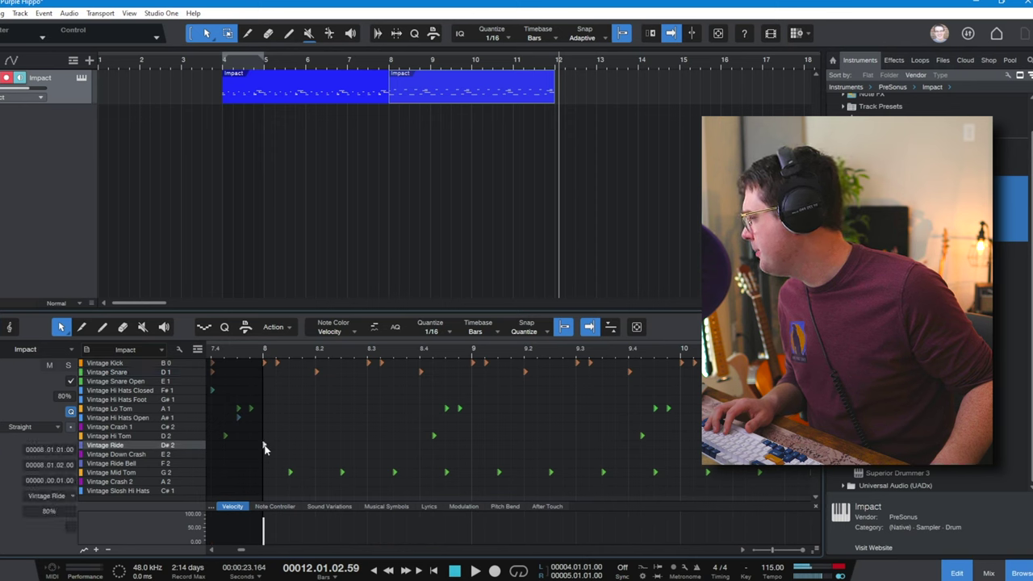
left_click_drag(268, 459, 267, 458)
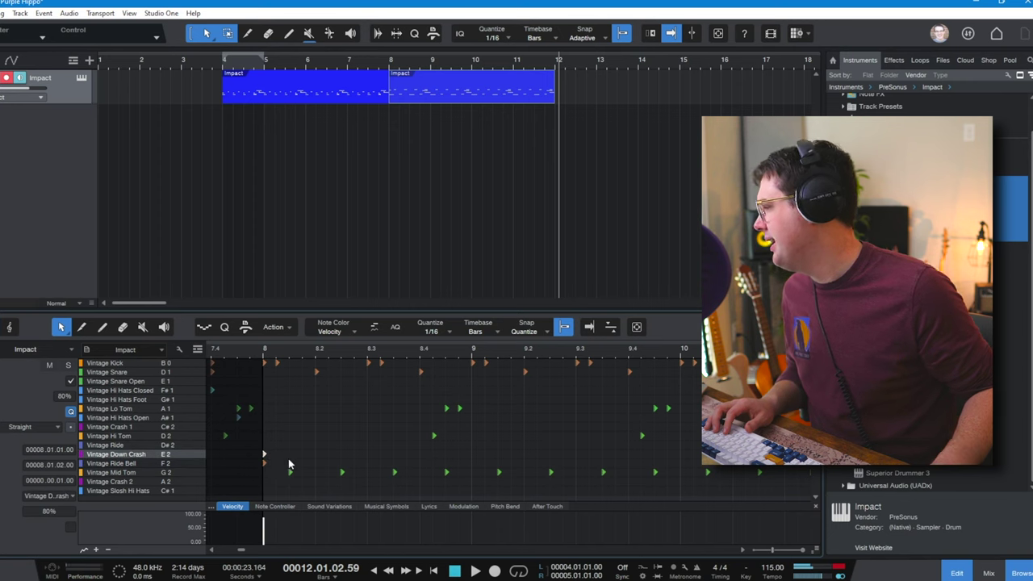
key("f")
Add a Vintage Ride Bell note on beat 2 of bar 8 and duplicate the two-note pattern across every beat through bar 11
scroll(301, 553, "down", 5)
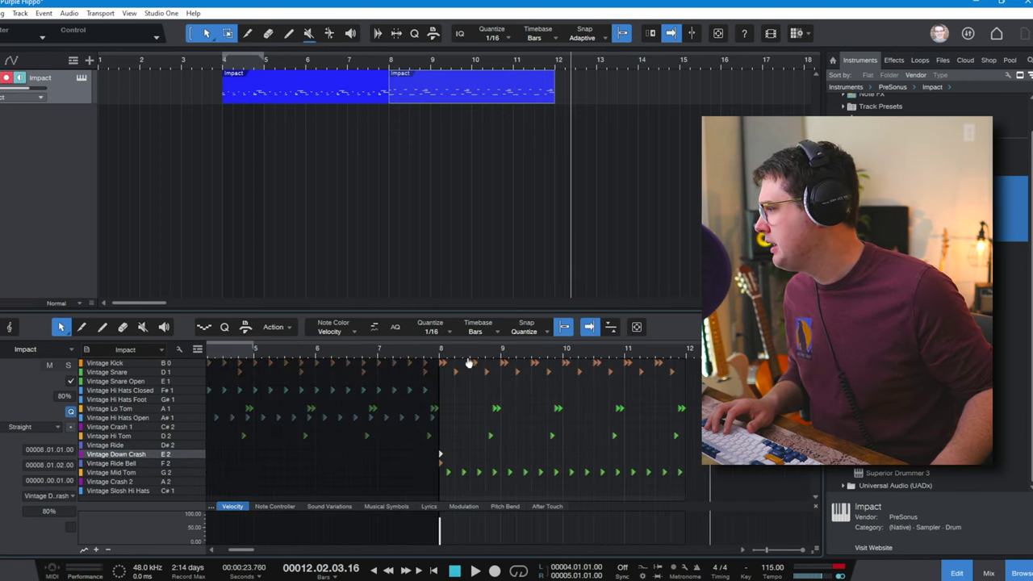
scroll(469, 363, "up", 5)
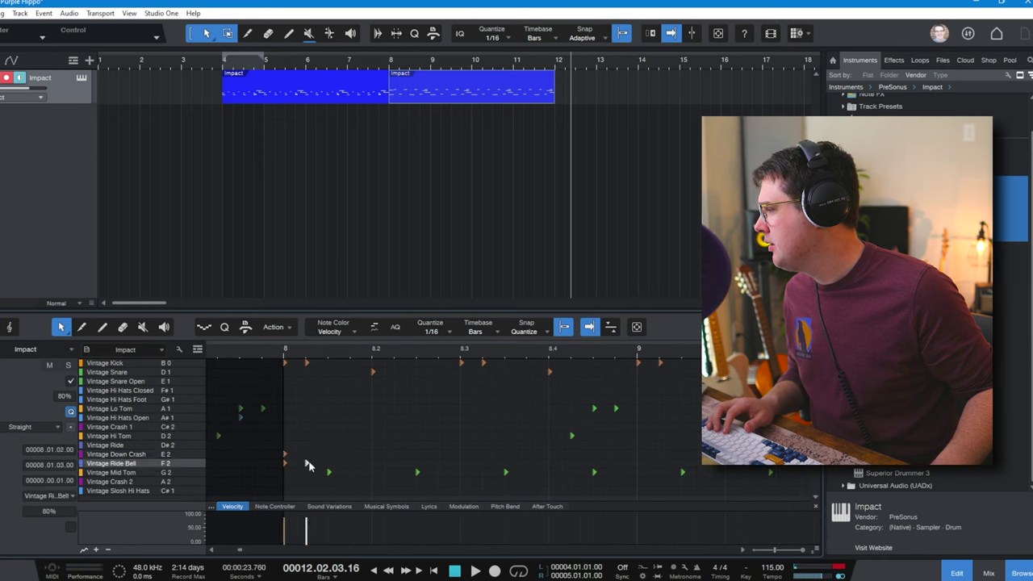
left_click_drag(308, 463, 282, 468)
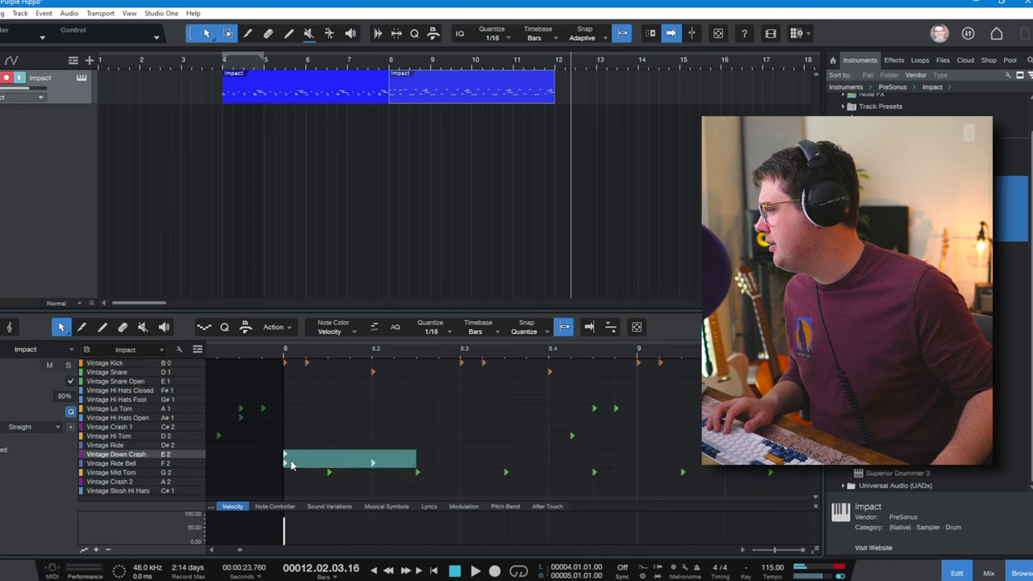
left_click_drag(401, 464, 260, 469)
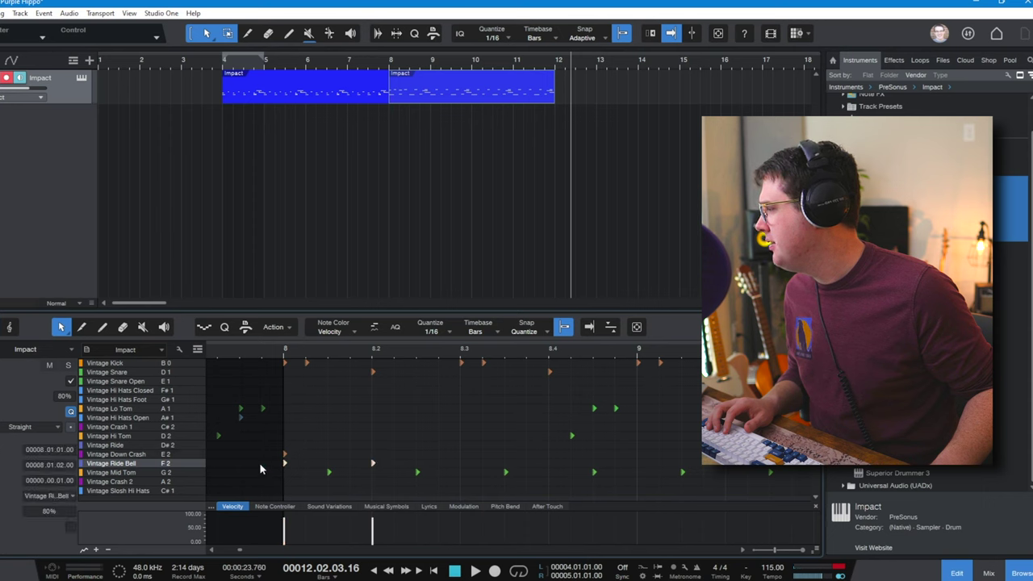
left_click_drag(334, 347, 346, 330)
key("d")
key("d")
key("d")
key("d")
key("d")
key("d")
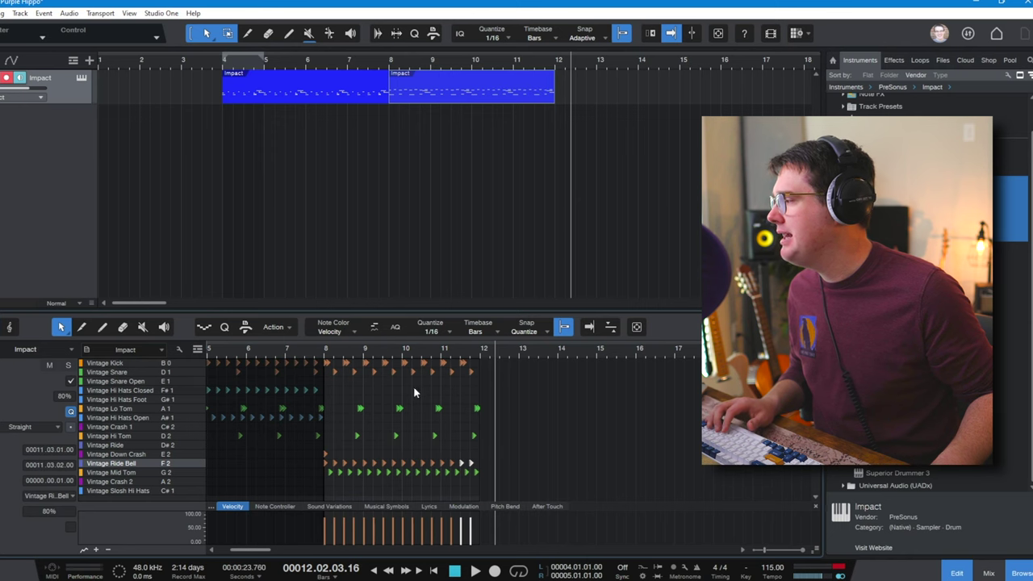
Lower the velocity of all Vintage Ride Bell notes to 40% and play back the section from just before bar 8
left_click_drag(507, 458, 257, 471)
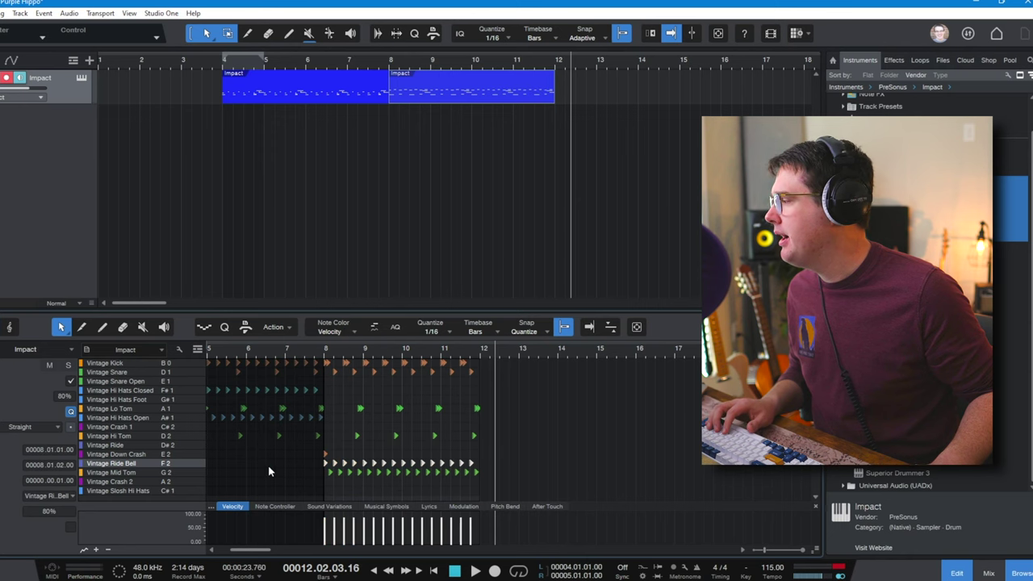
left_click_drag(472, 524, 473, 537)
left_click(314, 354)
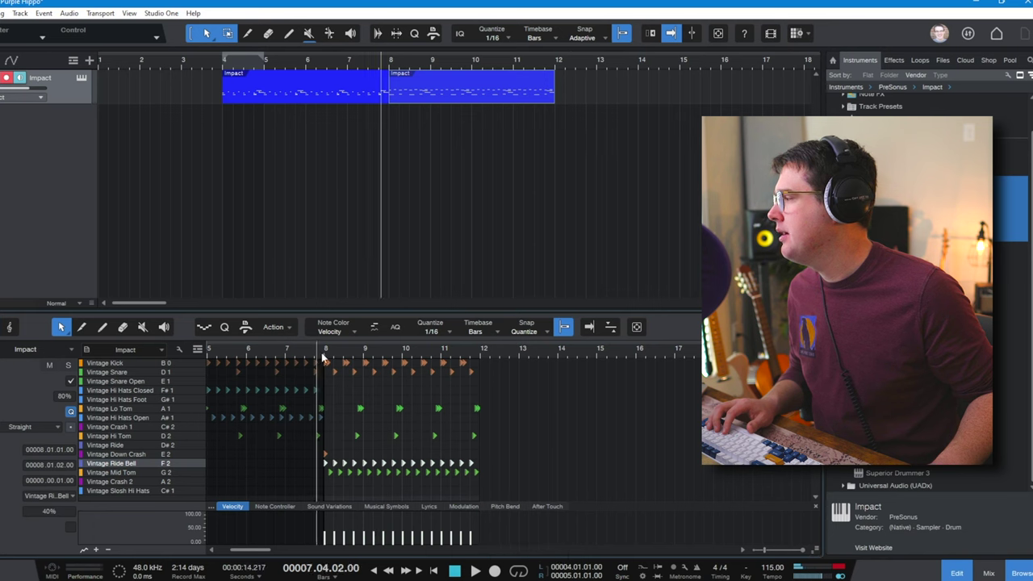
key("space")
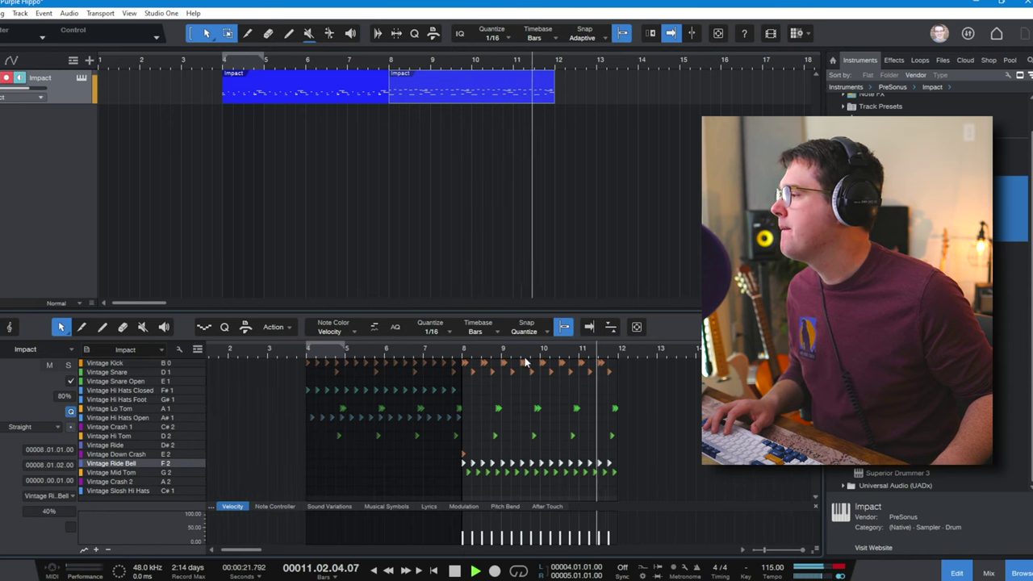
key("space")
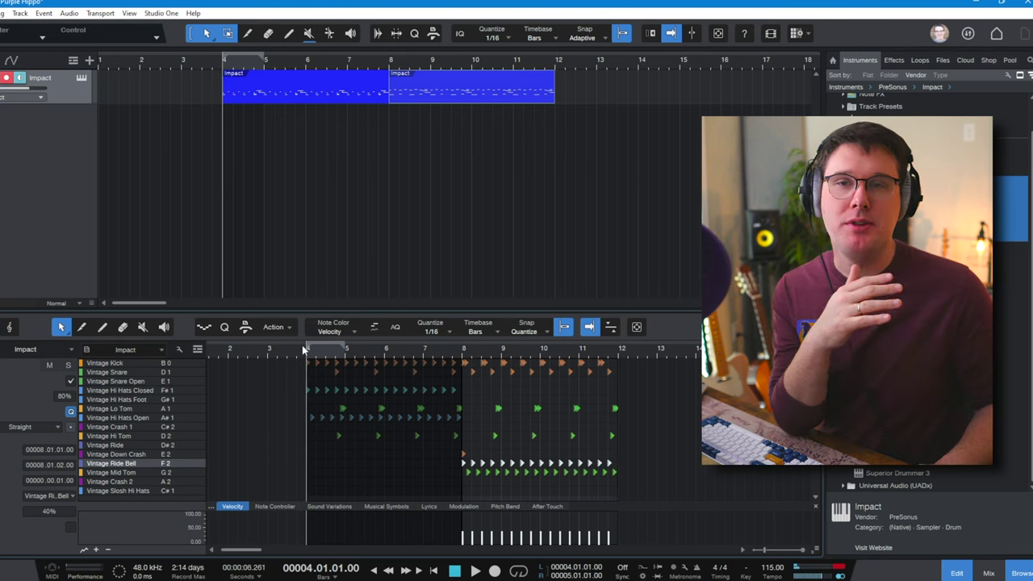
Open the track's Impact XT instrument, move its window clear of the arrangement, and play both sections from bar 4
left_click(82, 77)
left_click_drag(442, 118, 246, 123)
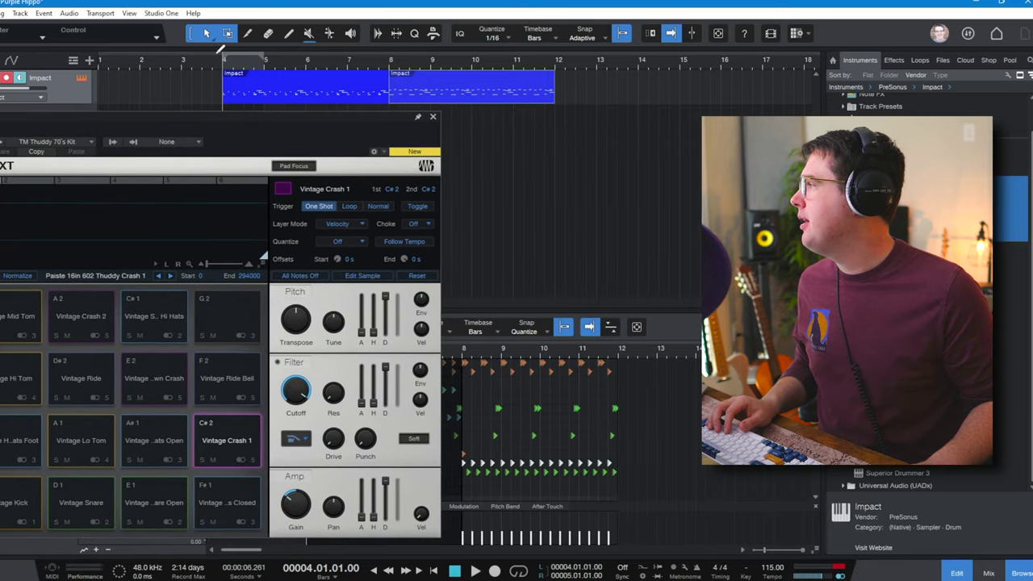
left_click_drag(221, 121, 241, 117)
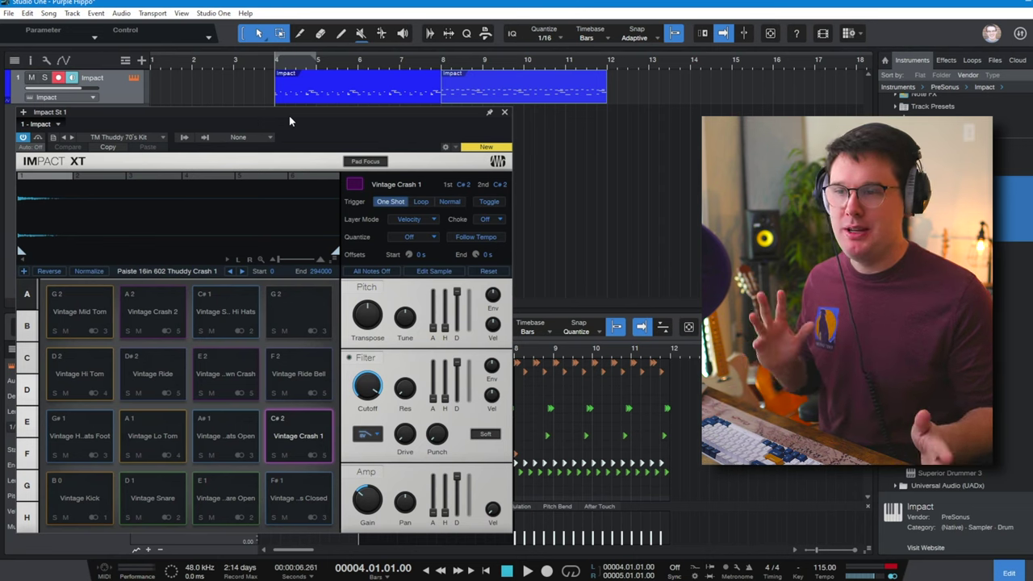
key("space")
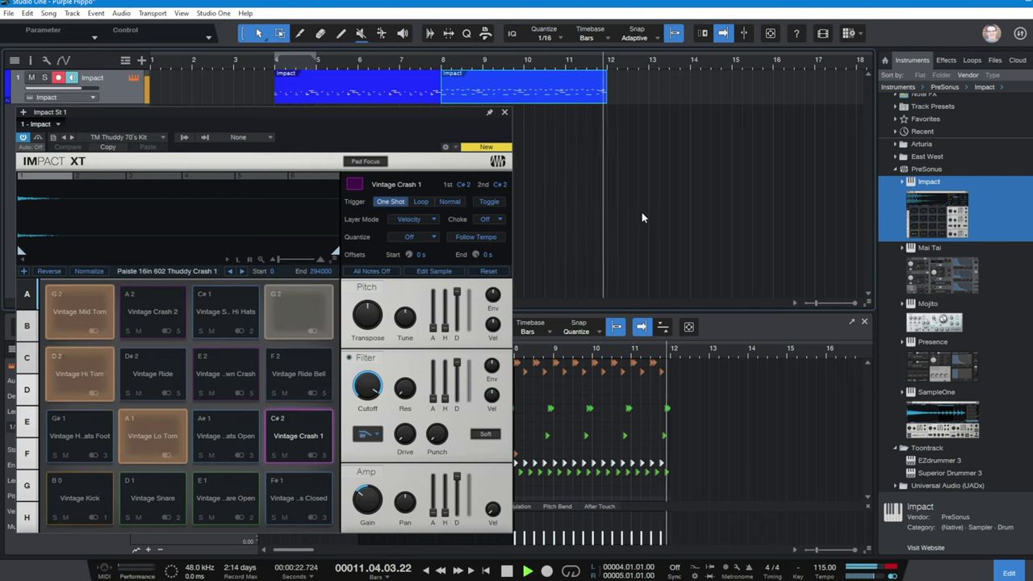
key("space")
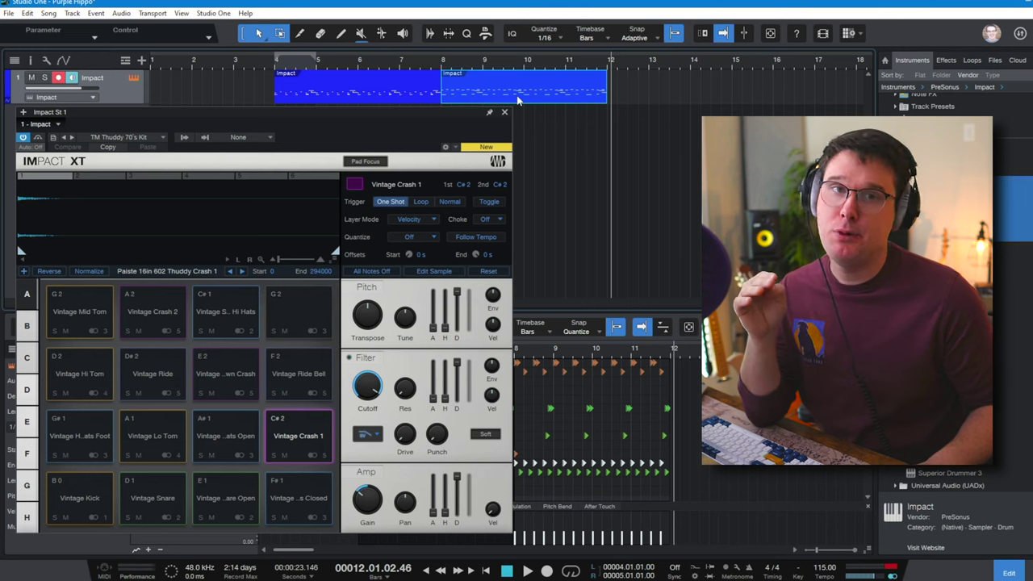
Recolor the Impact part in bars 8 to 11 yellow and duplicate it into bars 12 to 15
right_click(451, 94)
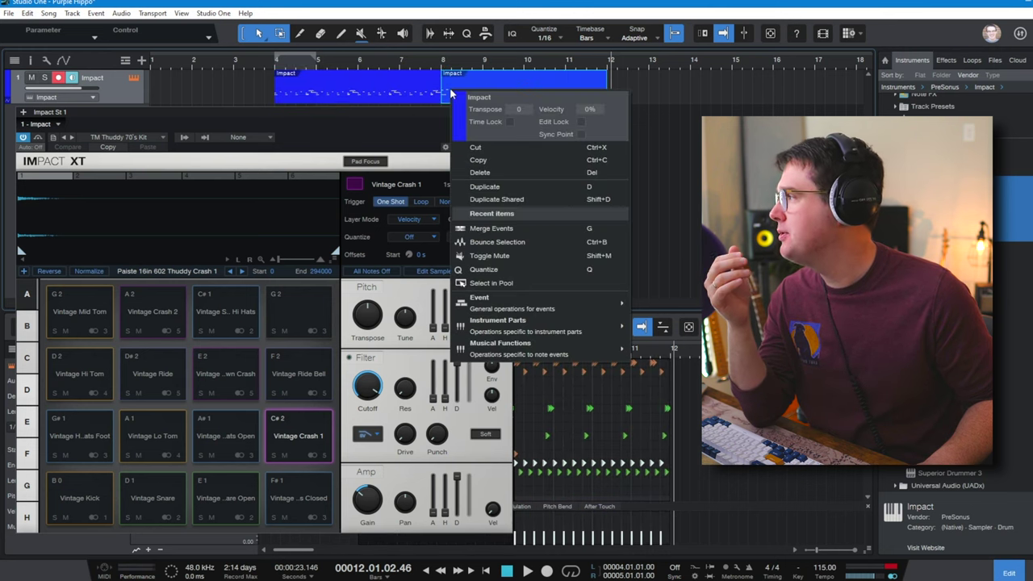
left_click(457, 97)
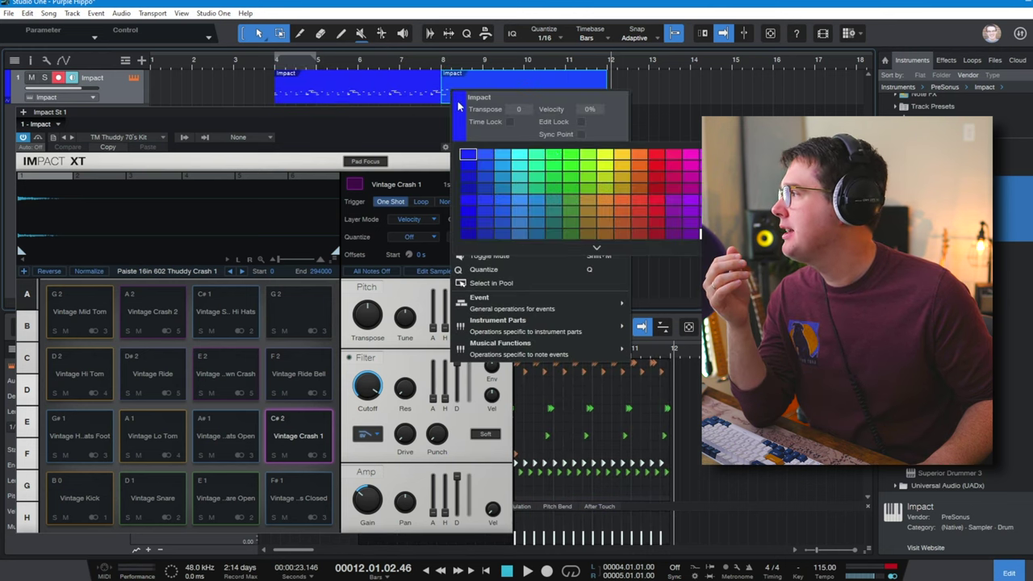
left_click(629, 150)
left_click(630, 146)
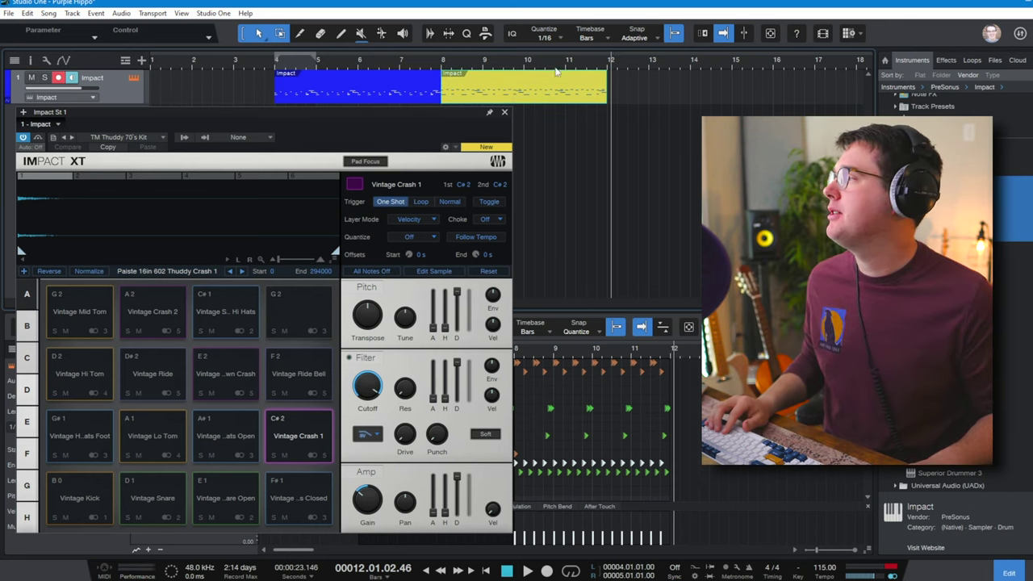
scroll(548, 62, "down", 3)
key("ctrl+d")
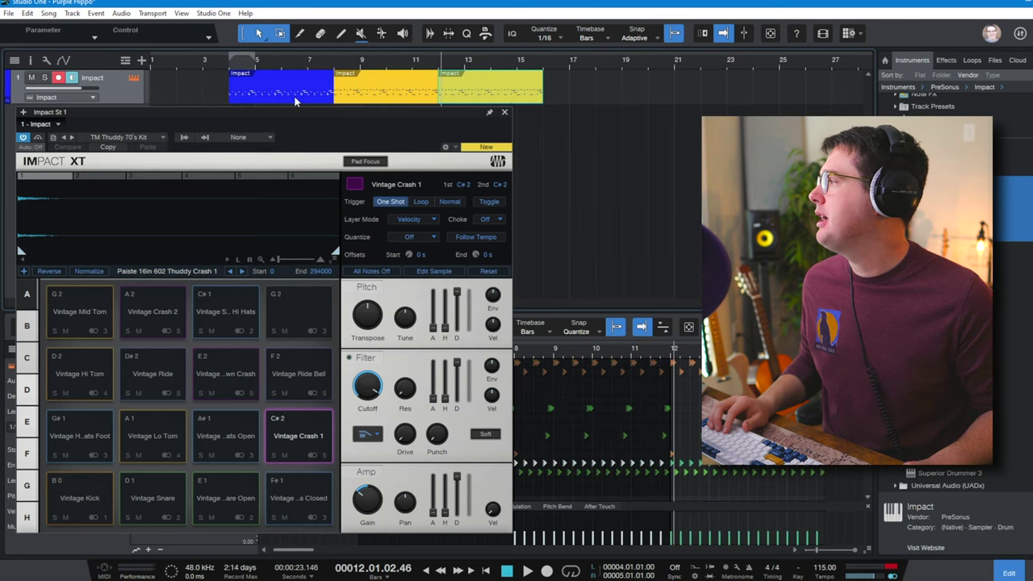
Show the Vintage Kick pad's settings in Impact XT and loop bar 4 of the first part
left_click(294, 95)
left_click_drag(421, 117, 689, 114)
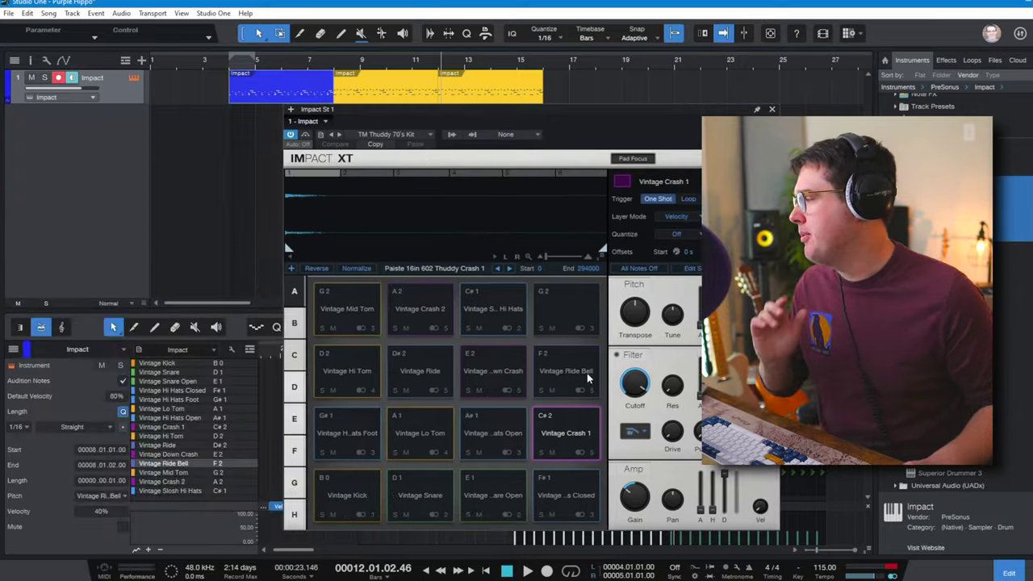
left_click(347, 492)
left_click_drag(234, 59, 314, 61)
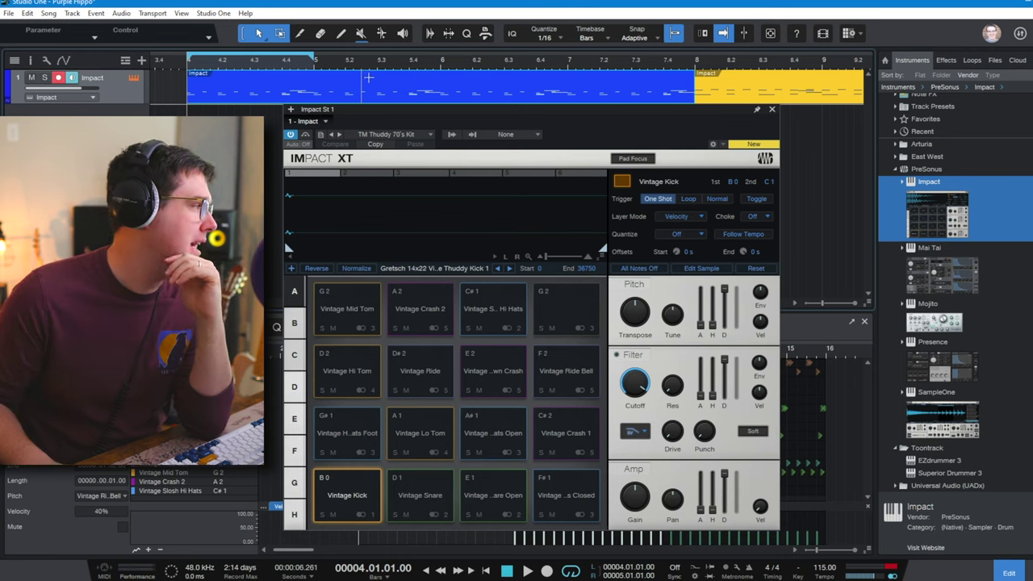
Activate the filter on the Vintage Kick pad and lower its cutoff to 1.16 kHz
left_click(339, 490)
left_click(339, 489)
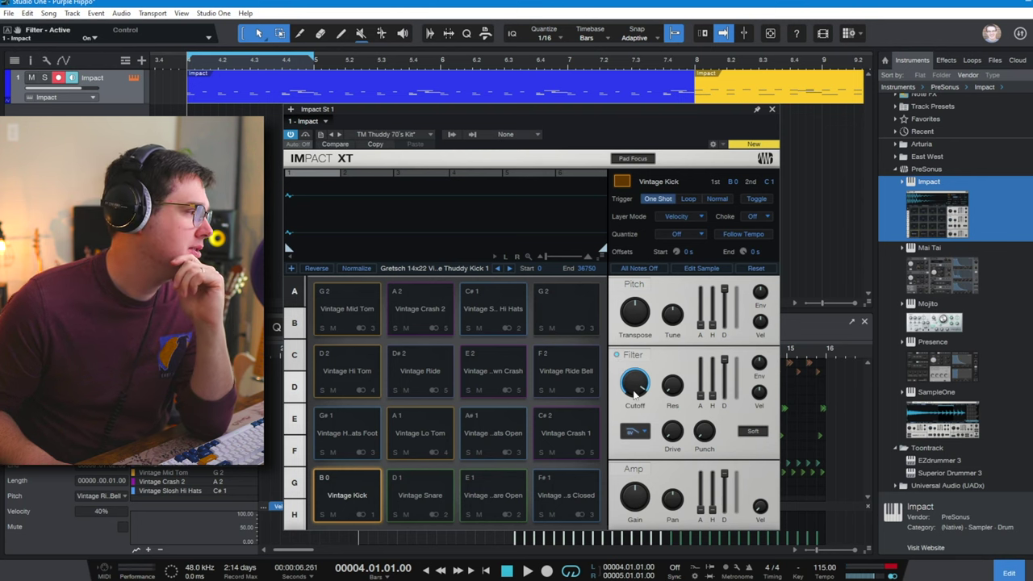
mouse_move(630, 392)
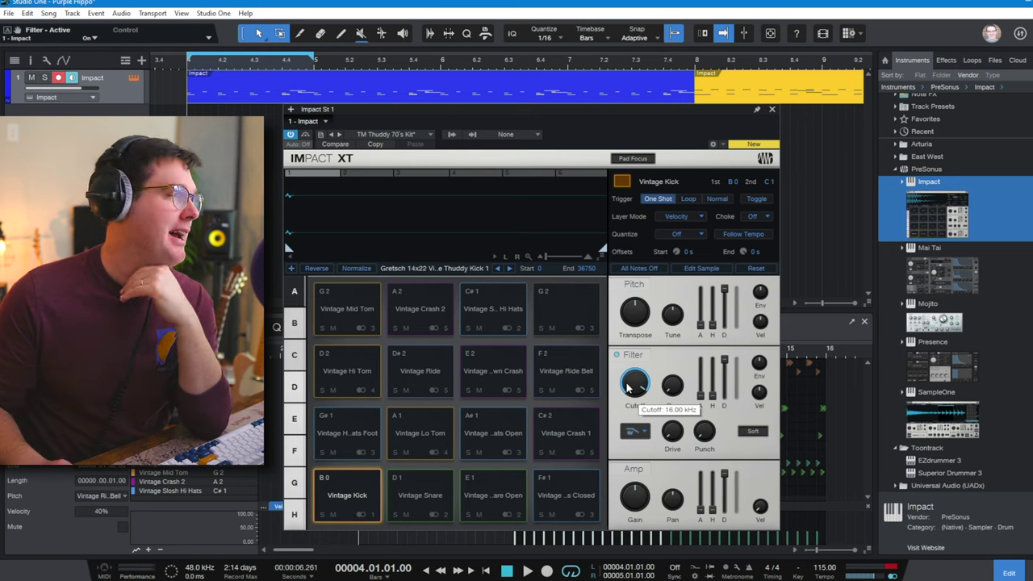
left_click_drag(631, 388, 633, 426)
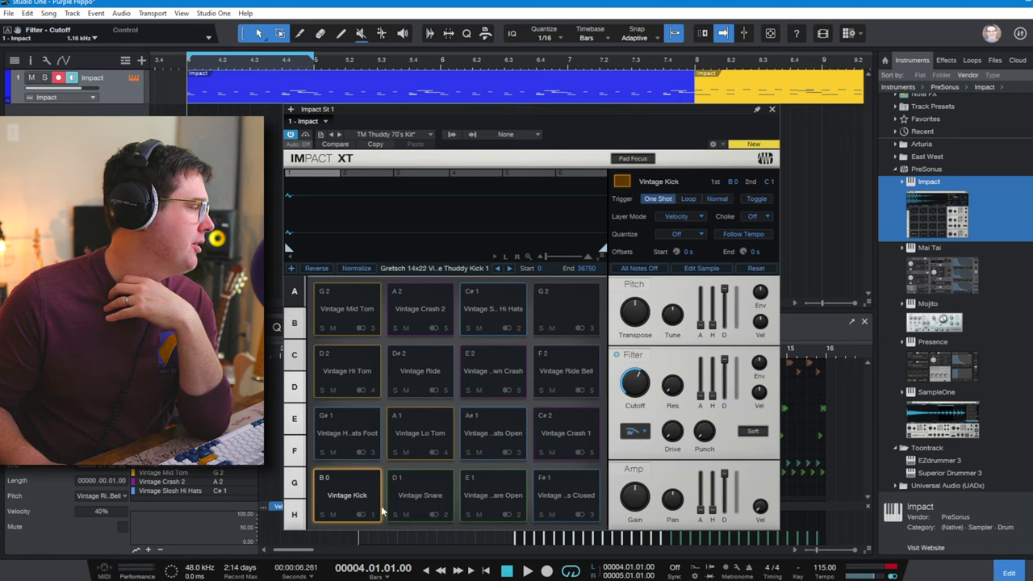
Audition the Vintage Kick pad repeatedly, comparing its sound with the filter on and bypassed
left_click(345, 500)
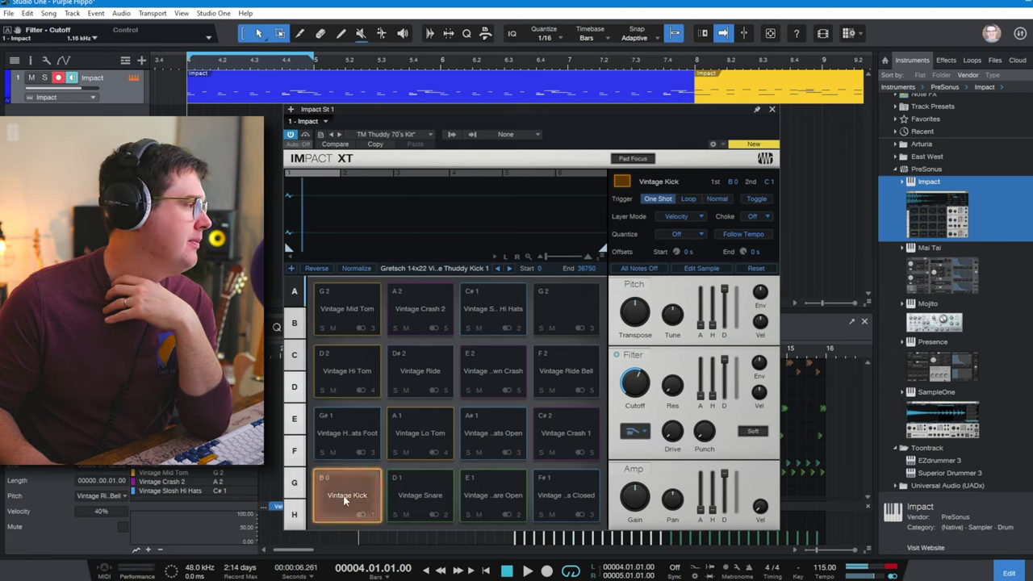
left_click(345, 500)
left_click(345, 500)
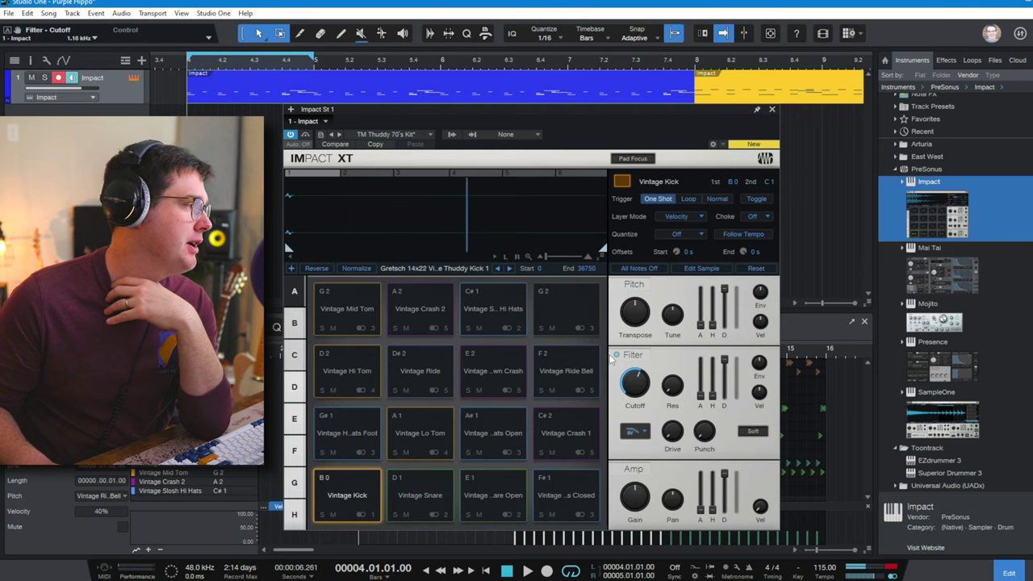
left_click(347, 495)
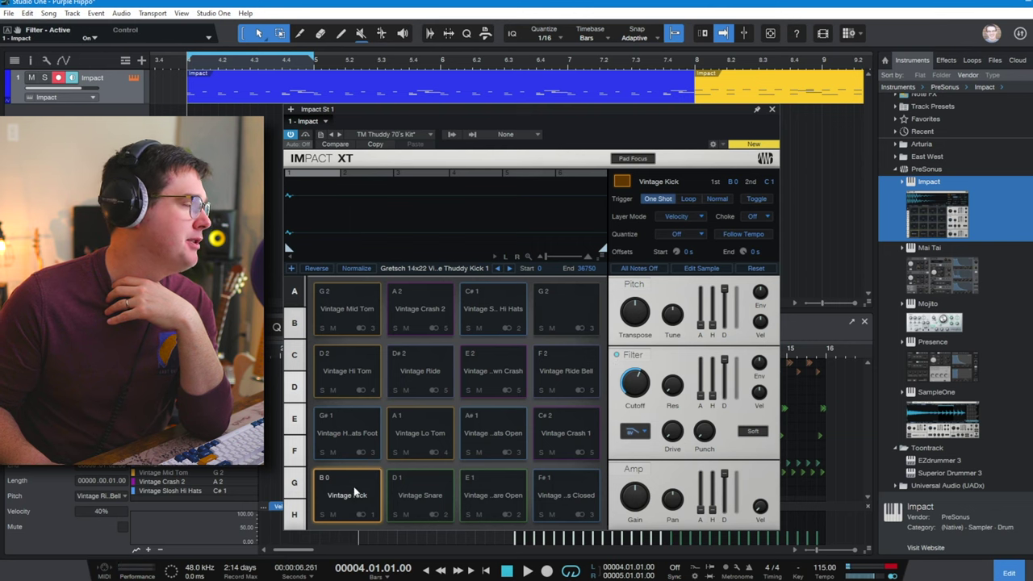
left_click(353, 491)
Try the Vintage Kick pad's filter drive at 52.5 % and 86.5 %, auditioning each, and settle on 34.5 %
left_click_drag(672, 428, 684, 377)
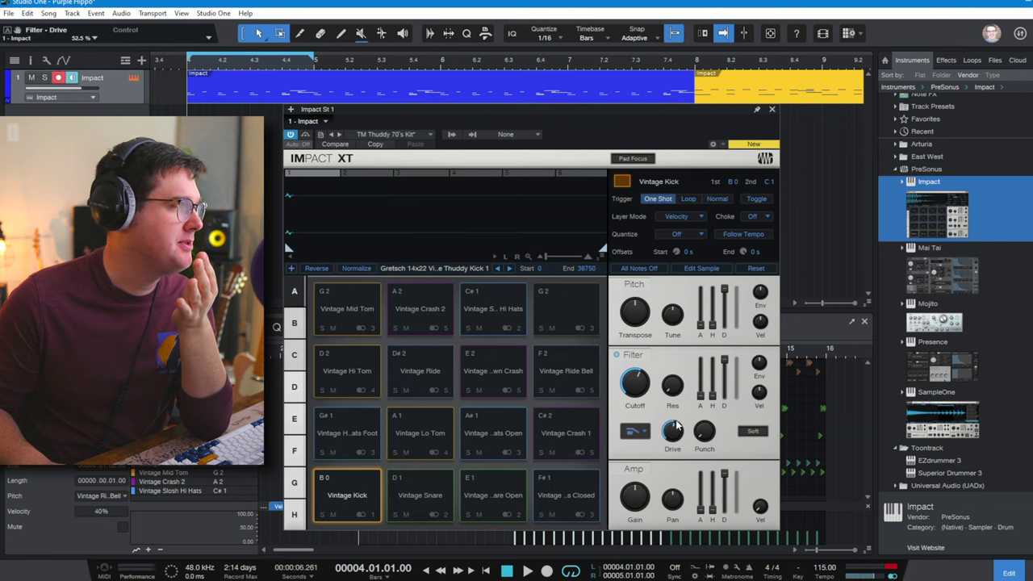
left_click(342, 500)
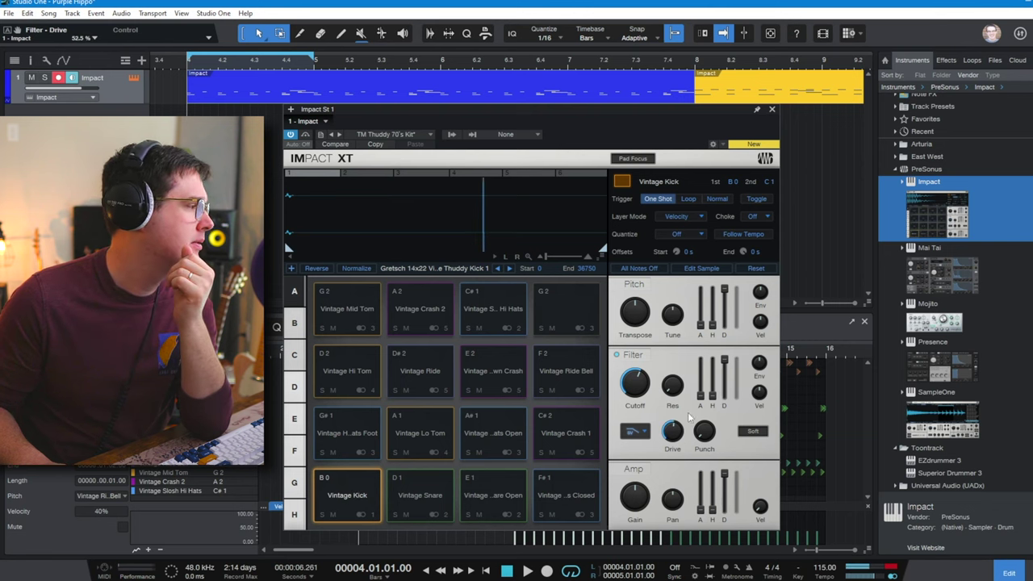
left_click_drag(672, 433, 671, 406)
left_click(344, 492)
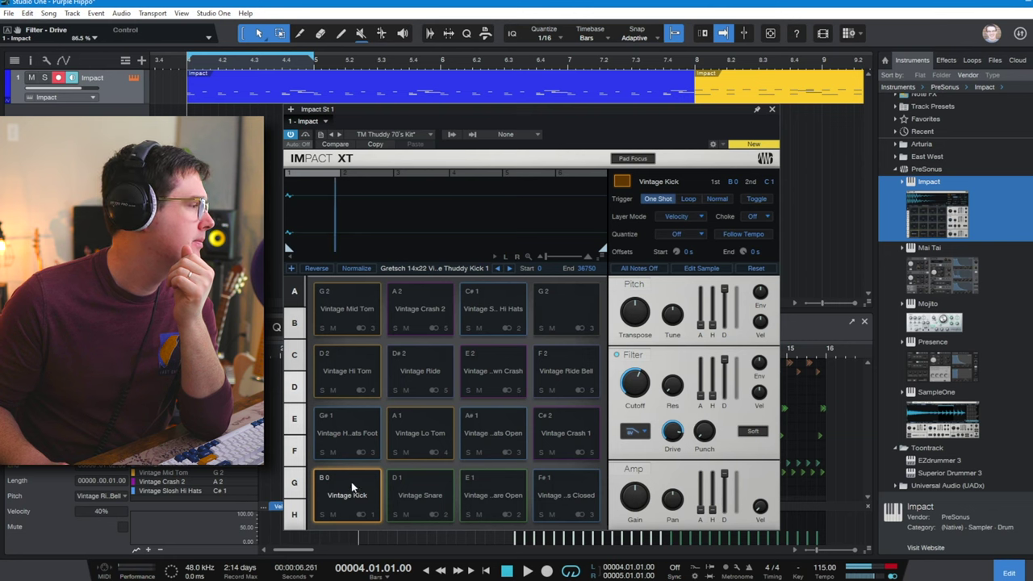
left_click(362, 495)
left_click(363, 495)
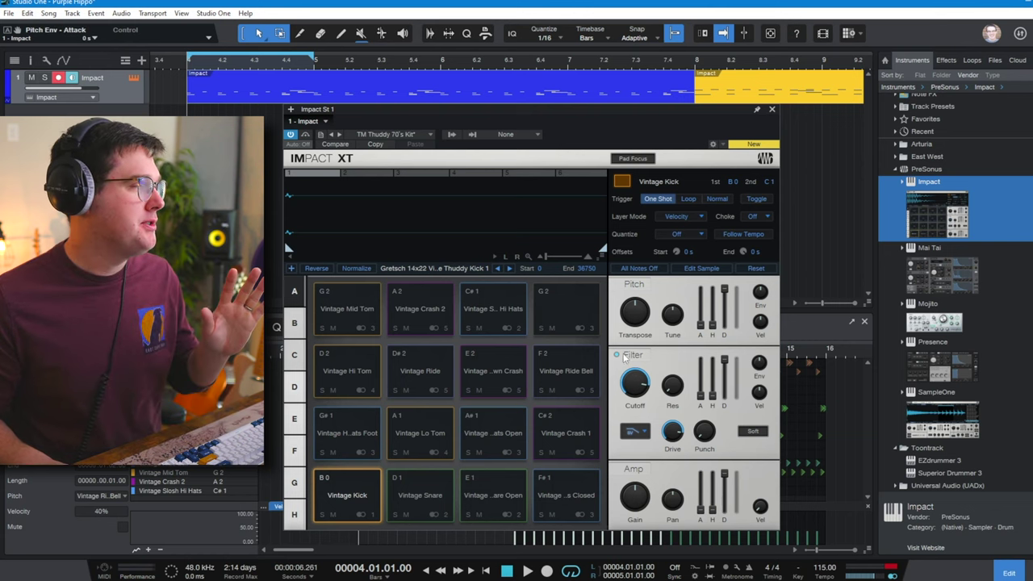
left_click(675, 440)
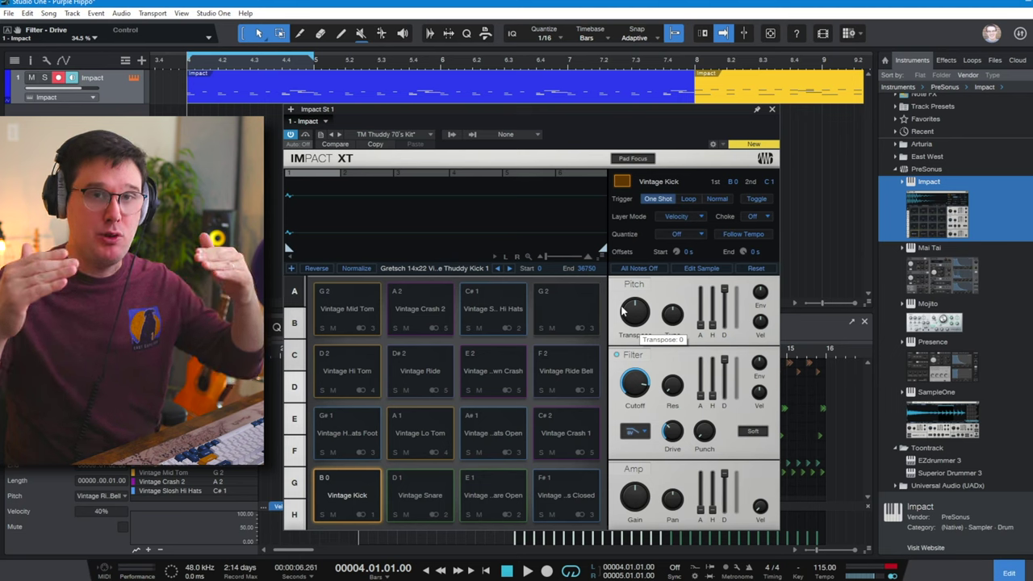
Transpose the Vintage Kick pad down, auditioning values such as -5, -31 and -25, and reset its fine tuning to 0 ct
left_click(316, 477)
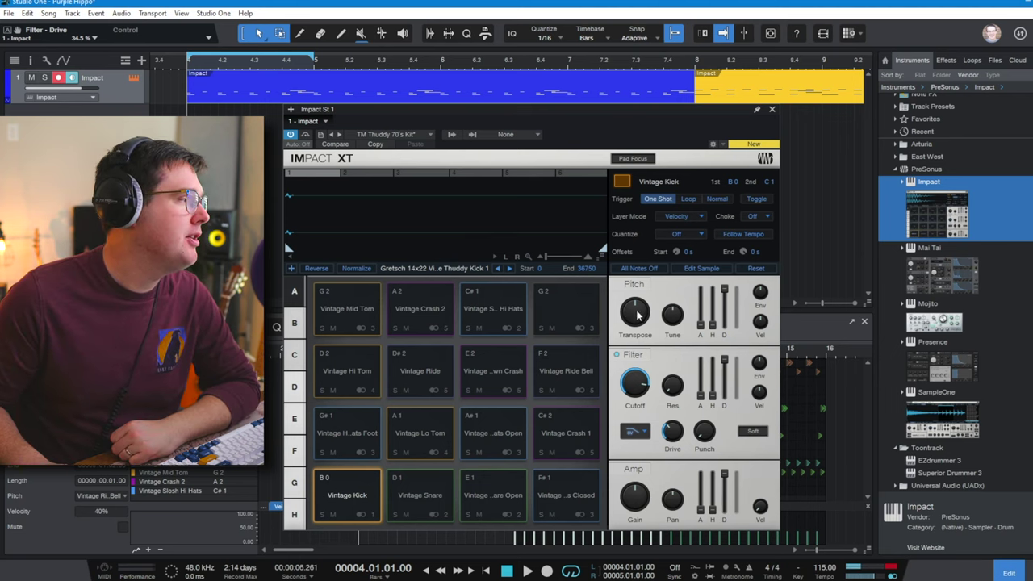
left_click_drag(635, 311, 637, 321)
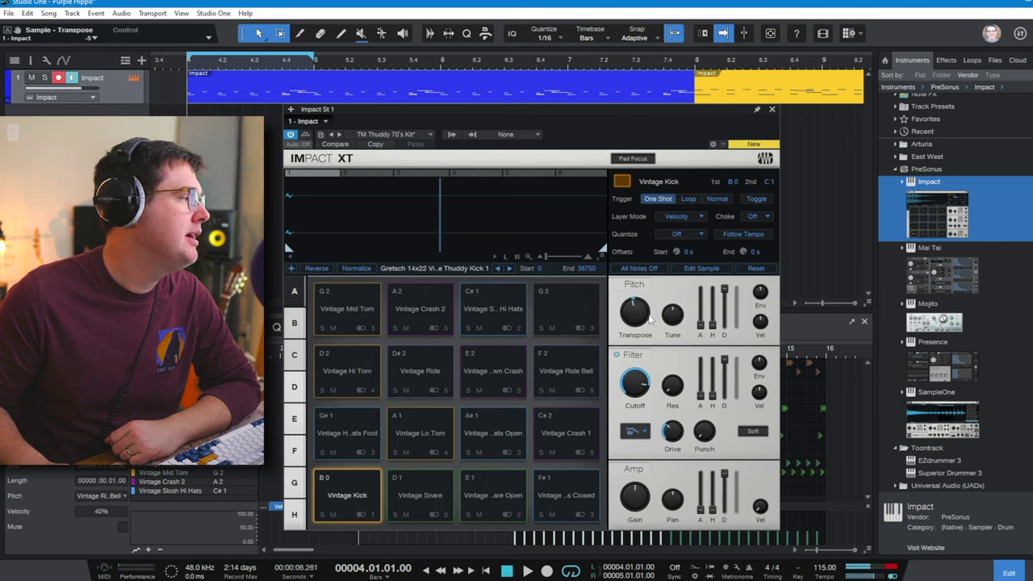
left_click_drag(638, 317, 638, 343)
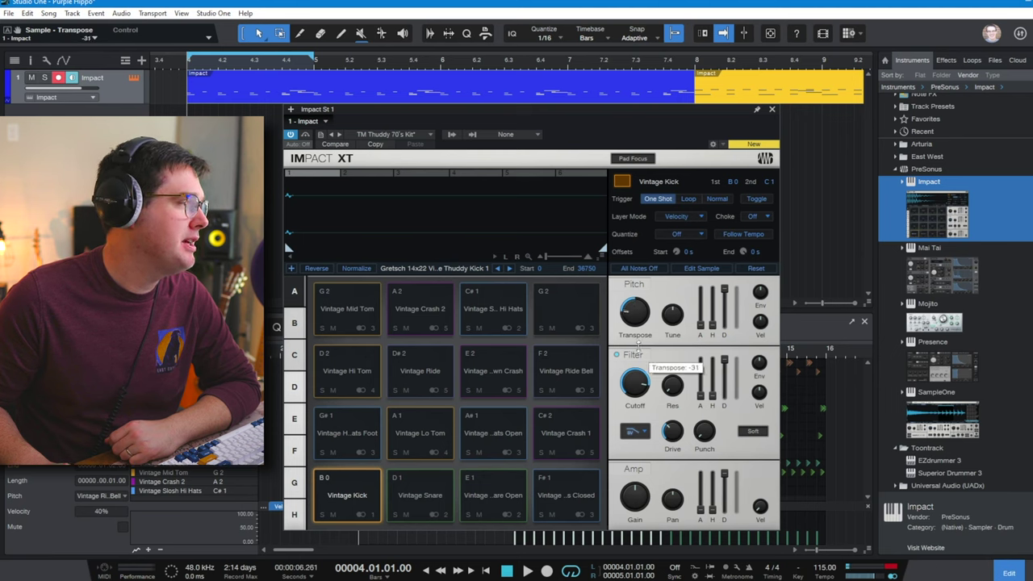
left_click(349, 496)
left_click_drag(644, 322, 643, 316)
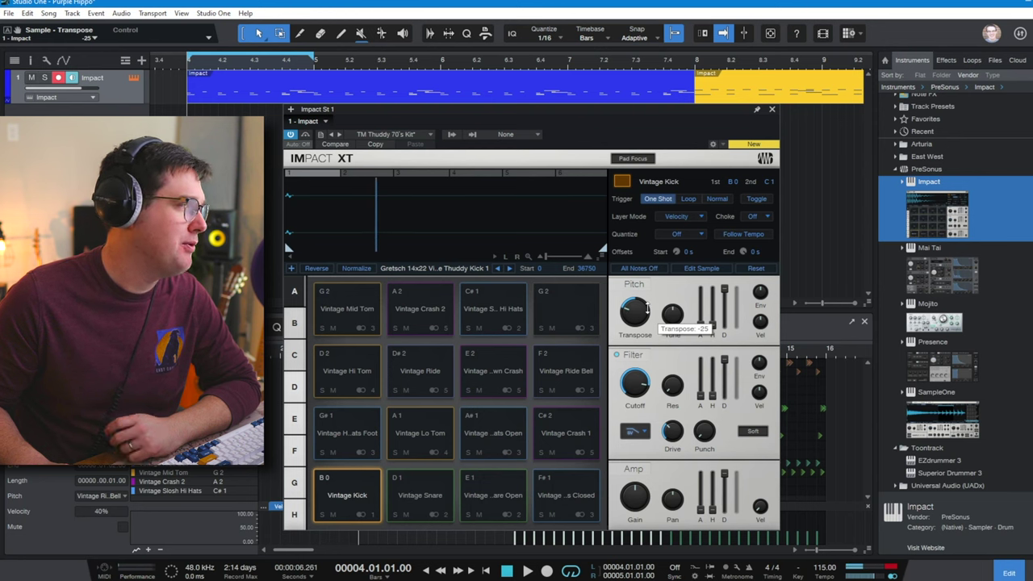
left_click(339, 494)
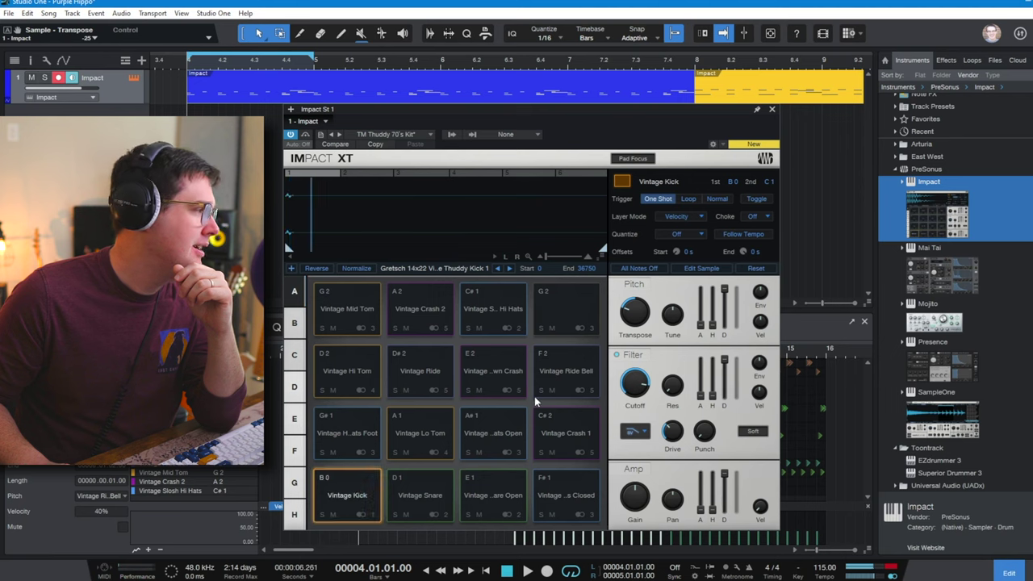
left_click(339, 497)
left_click_drag(637, 314, 642, 310)
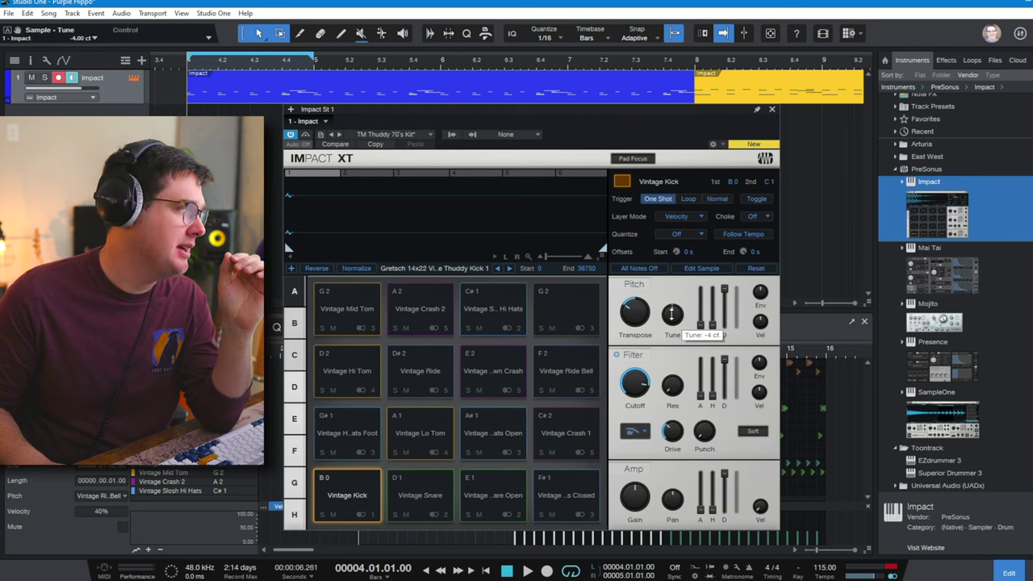
double_click(671, 315)
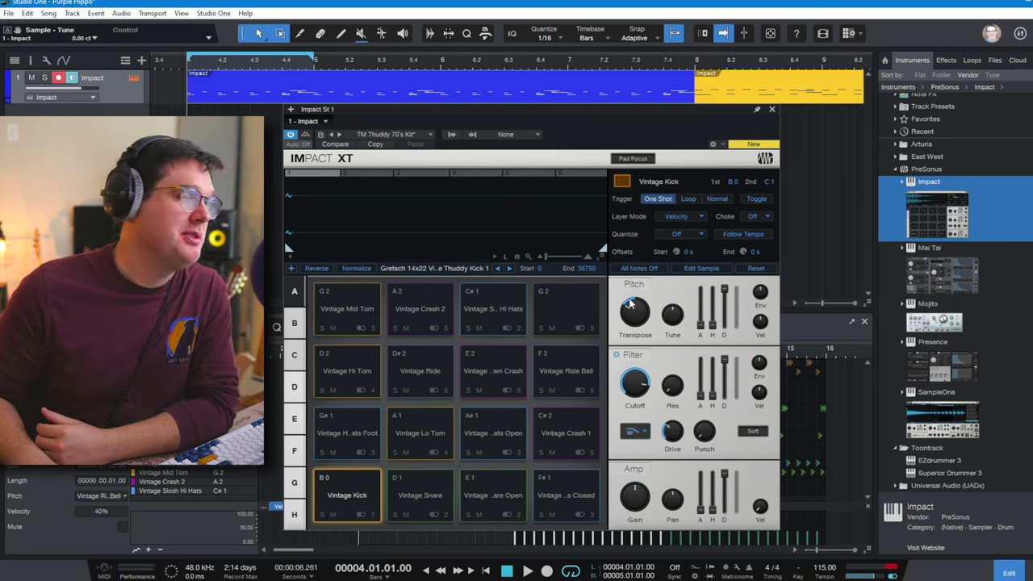
mouse_move(631, 303)
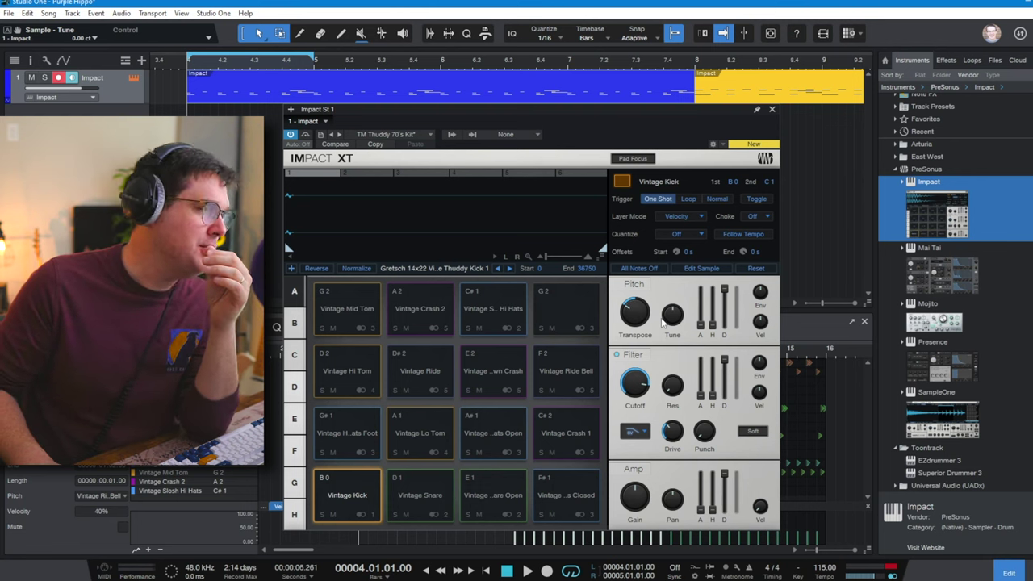
mouse_move(662, 321)
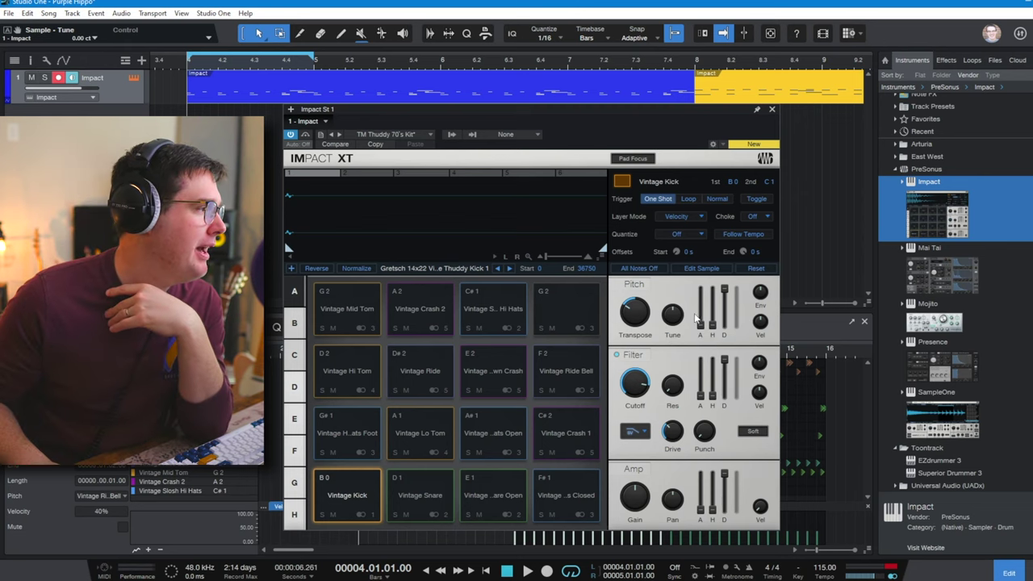
Transpose the Vintage Snare pad to -12 and play the looped bar
left_click(412, 501)
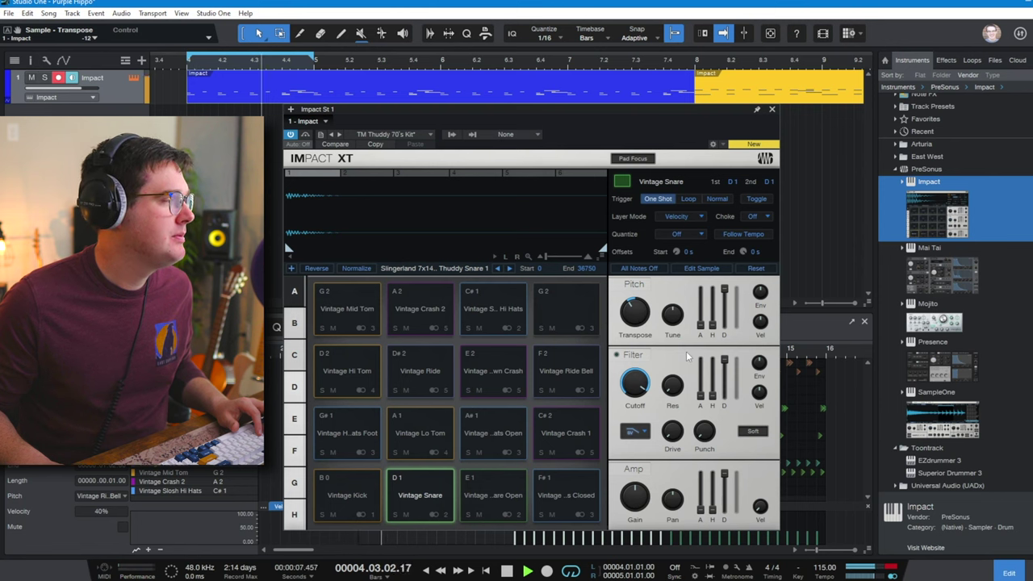
key("space")
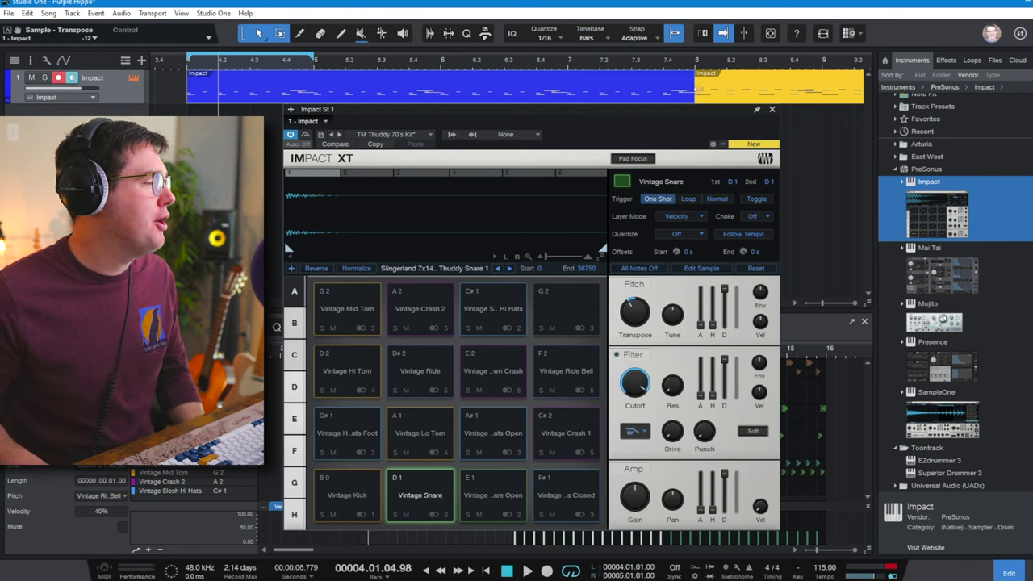
Switch the first track's Impact XT preset to Imagine Kit and play the beat with it
left_click(771, 109)
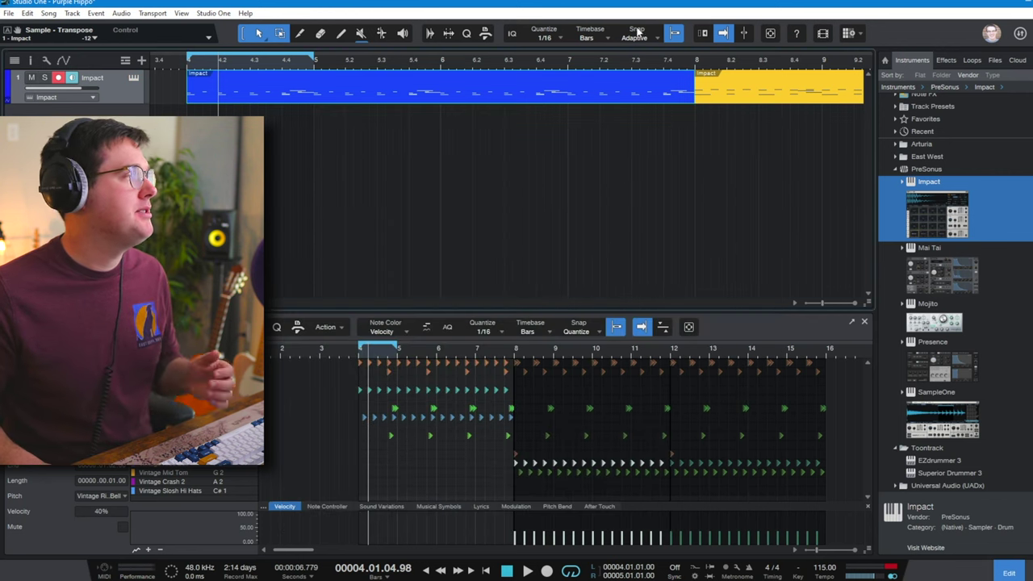
key("w")
key("w")
key("w")
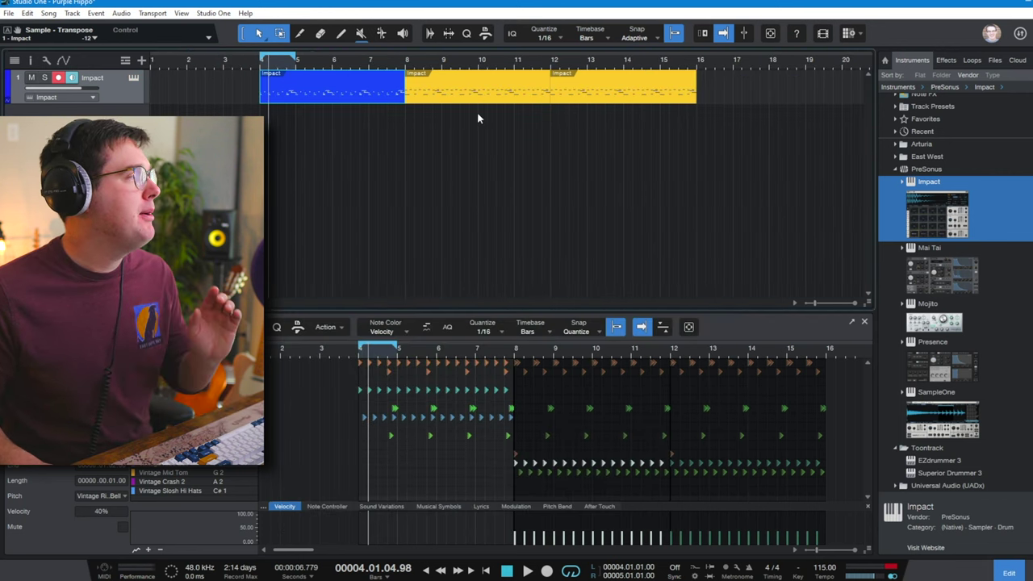
left_click(134, 78)
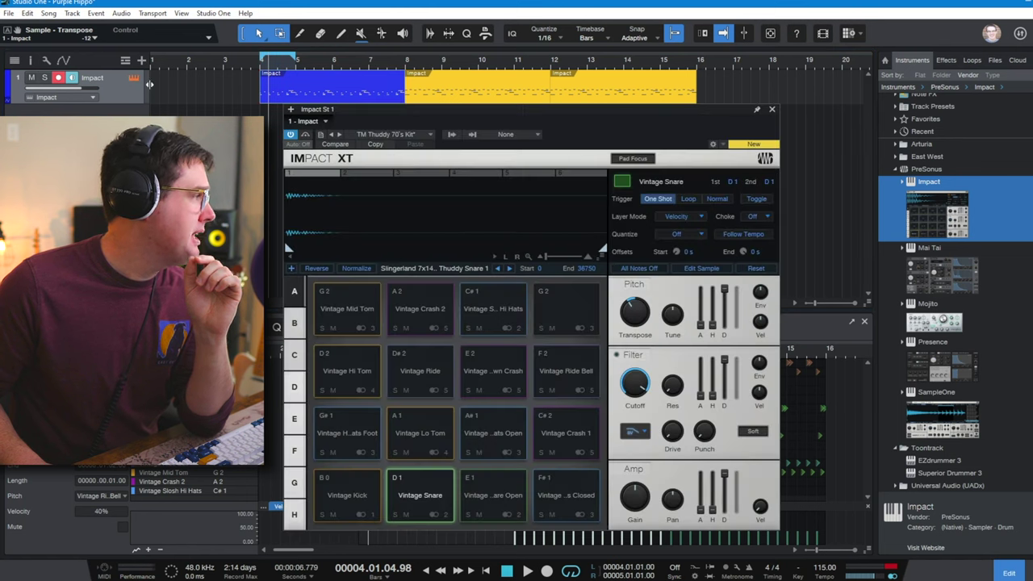
left_click(401, 135)
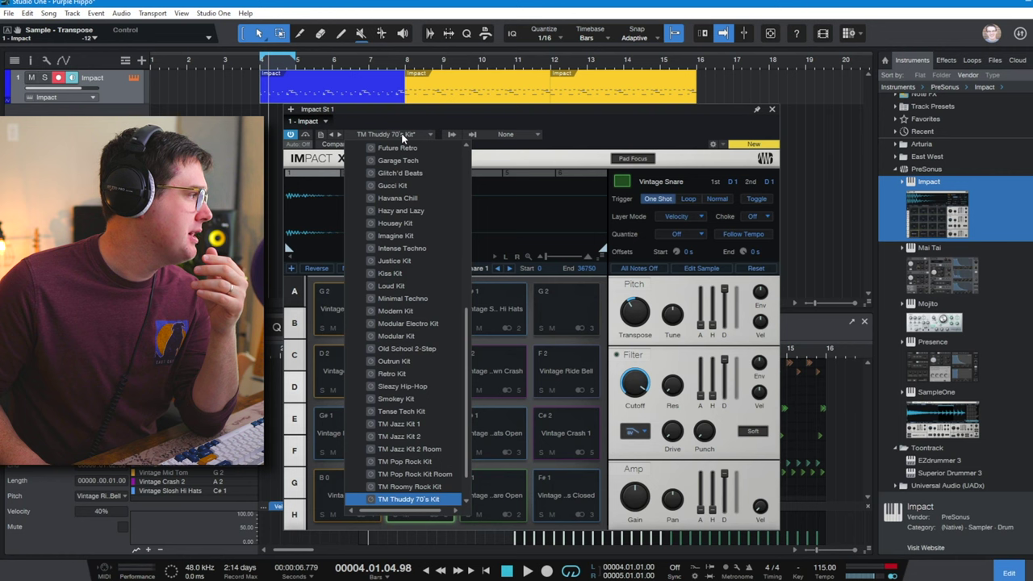
left_click(426, 235)
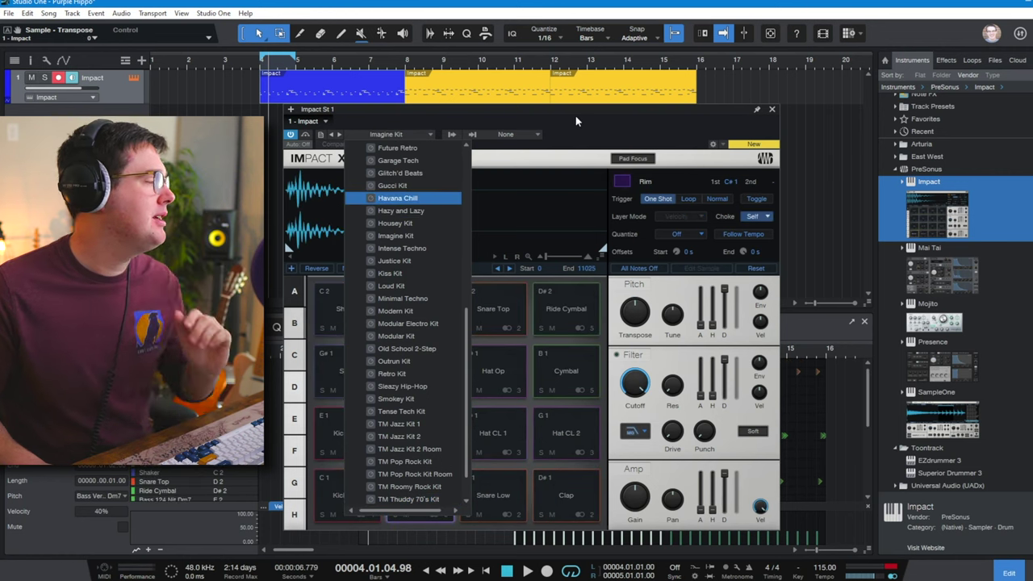
left_click(575, 115)
key("space")
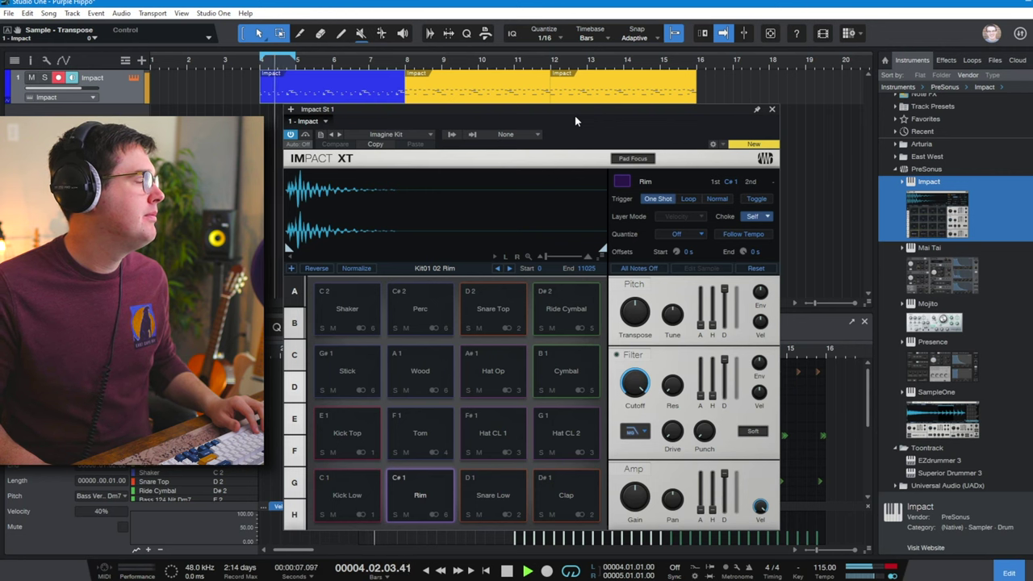
key("space")
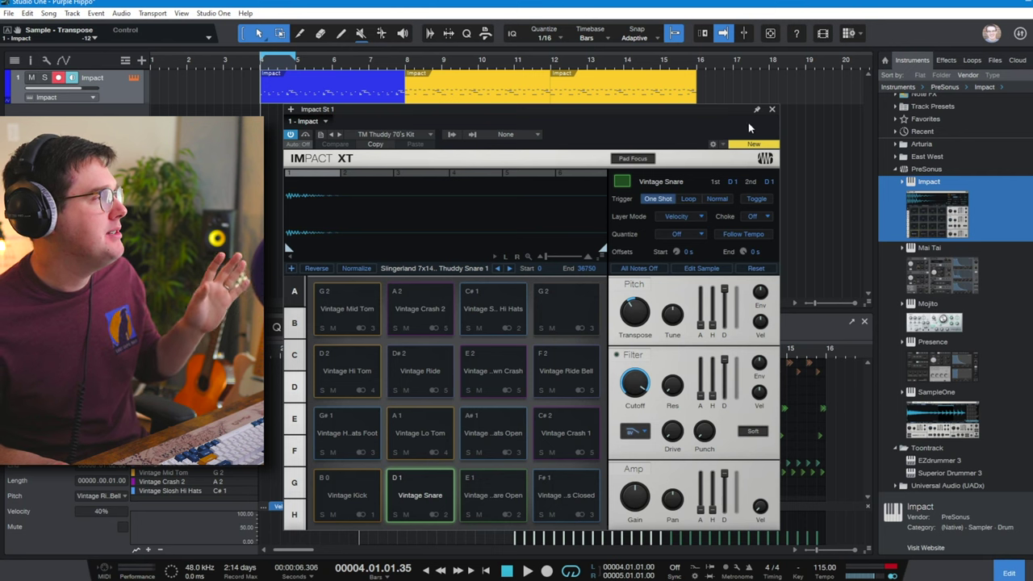
Add a second Impact instrument track beneath the first and move its window over toward the track list
left_click(771, 109)
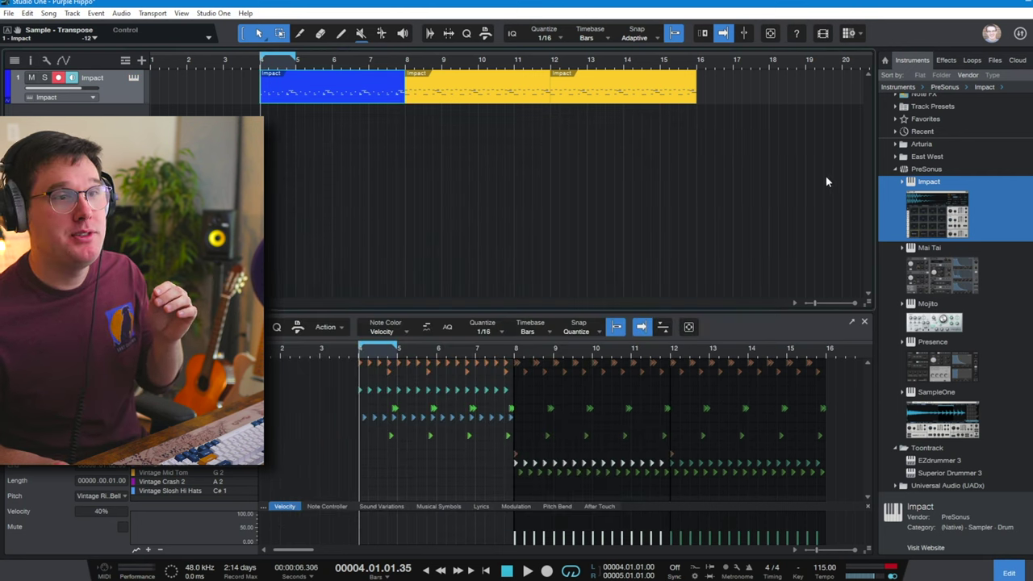
left_click_drag(950, 229, 101, 108)
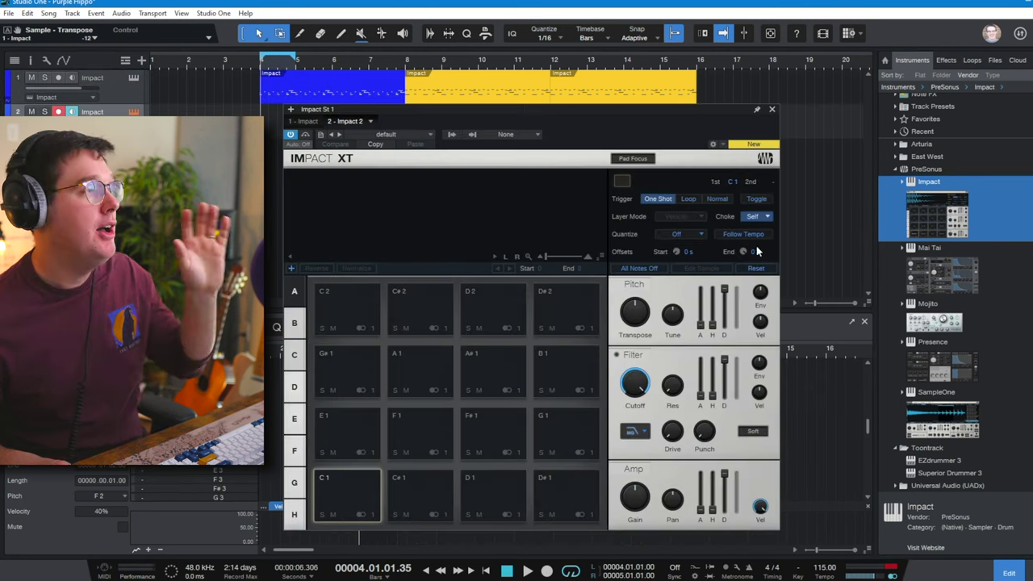
left_click_drag(568, 107, 395, 107)
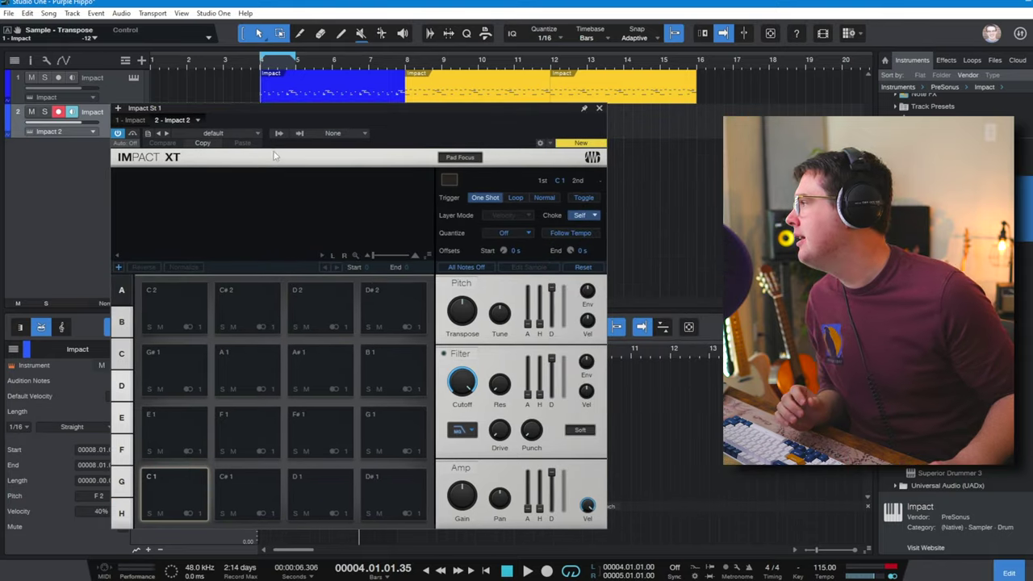
Load the Funky Kit preset into the new Impact 2 instrument
left_click(213, 132)
scroll(214, 324, "down", 6)
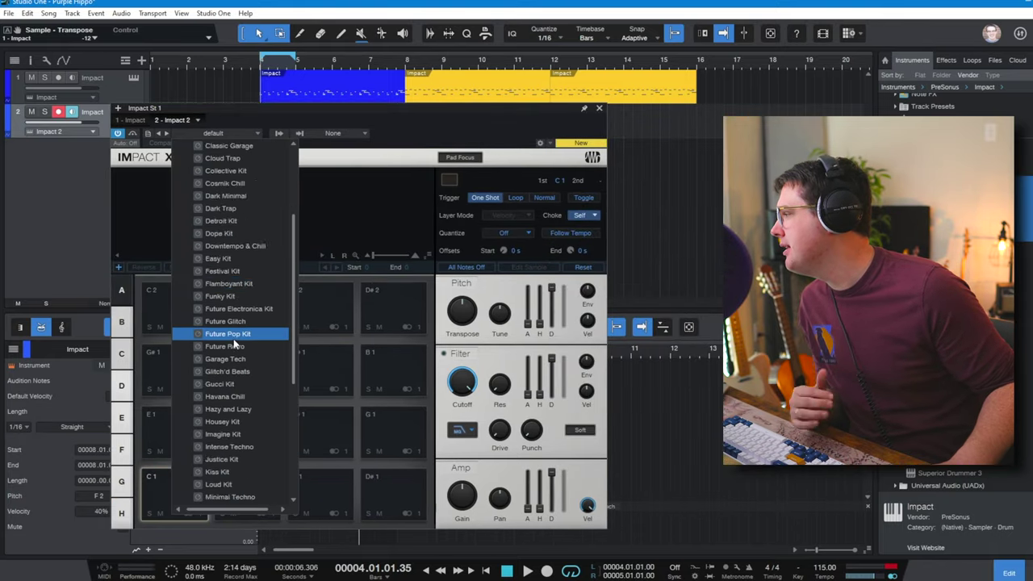
scroll(271, 399, "down", 2)
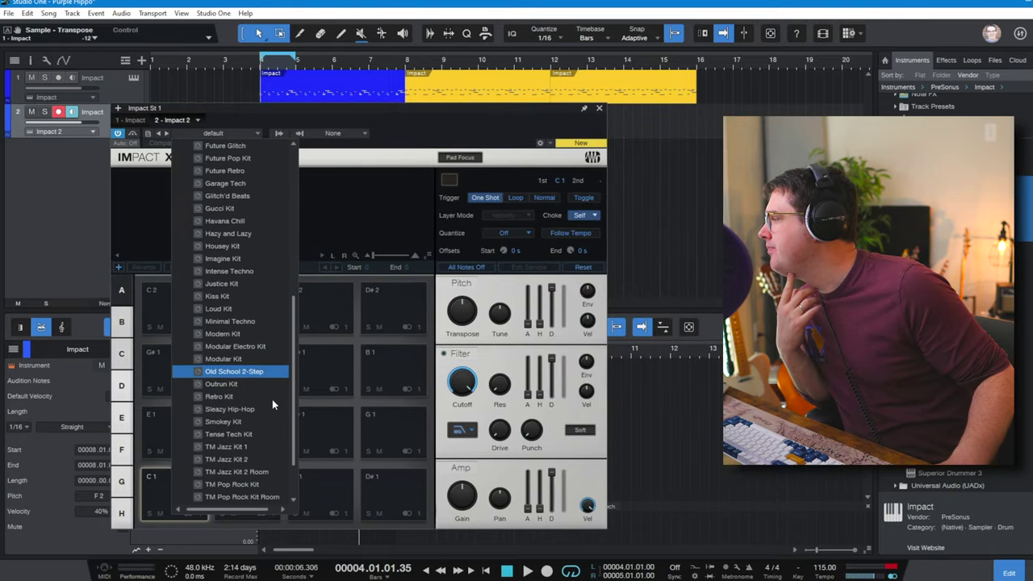
scroll(268, 394, "up", 5)
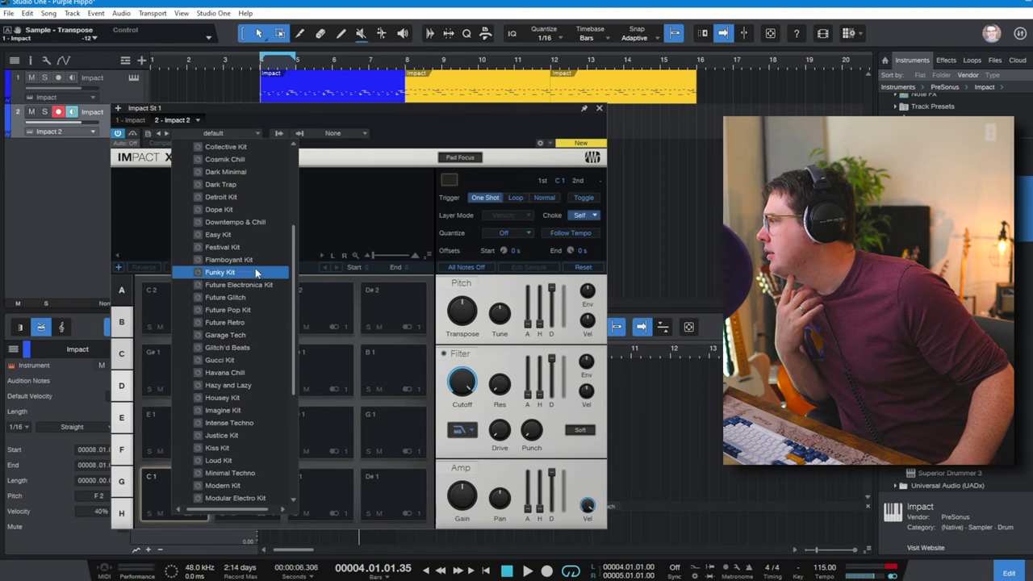
left_click(258, 275)
left_click(413, 113)
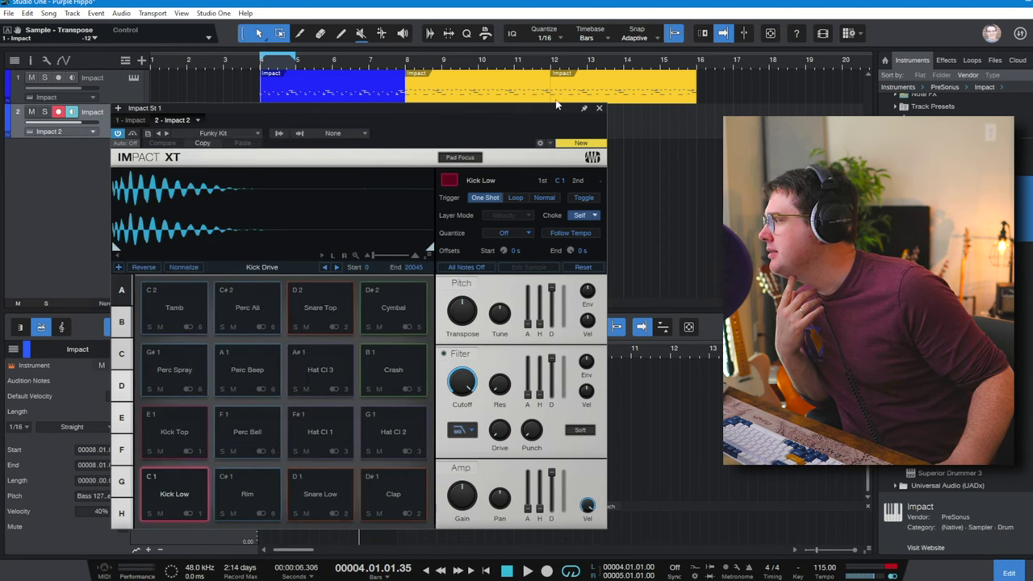
Audition the Funky Kit's kick, rim, snare, hat, percussion, crash and clap pads one after another
left_click(174, 494)
left_click(252, 498)
left_click(321, 495)
left_click(319, 433)
left_click(246, 433)
left_click(171, 429)
left_click(175, 373)
left_click(247, 372)
left_click(320, 373)
left_click(392, 373)
left_click(403, 439)
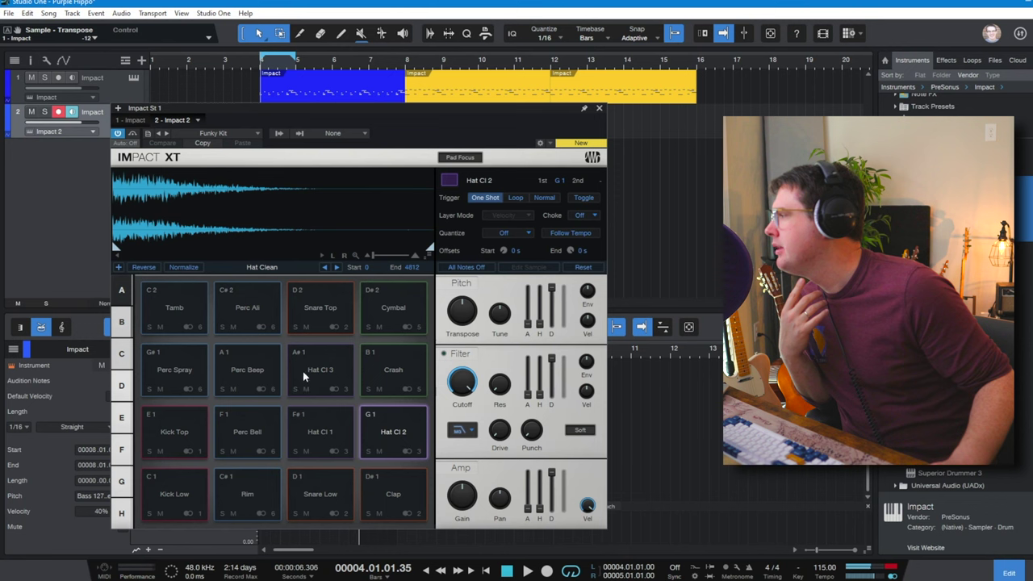
left_click(406, 479)
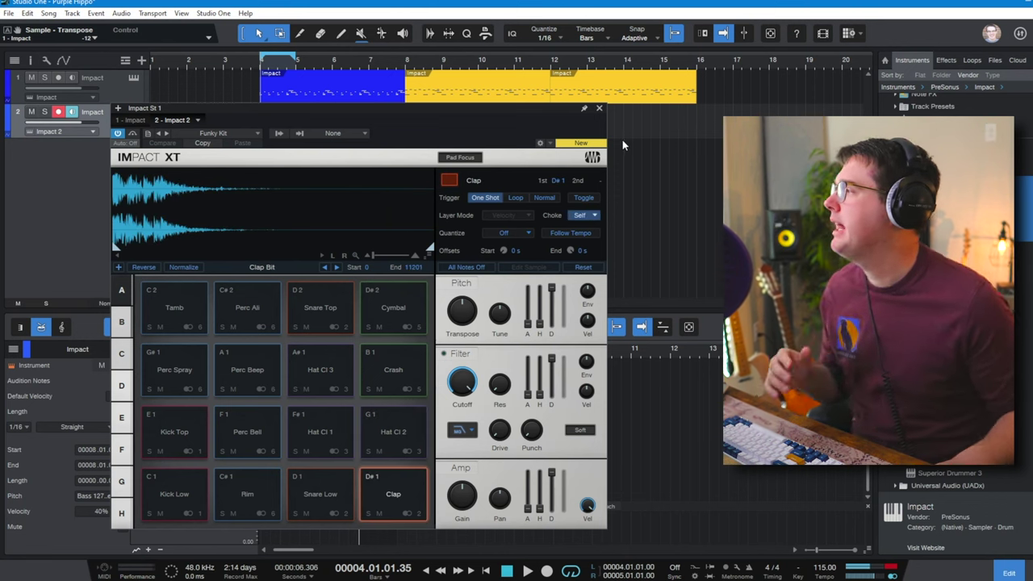
Create a one-bar part at bar 4 on the second Impact track and add Clap notes on beats 2 and 4
left_click(599, 108)
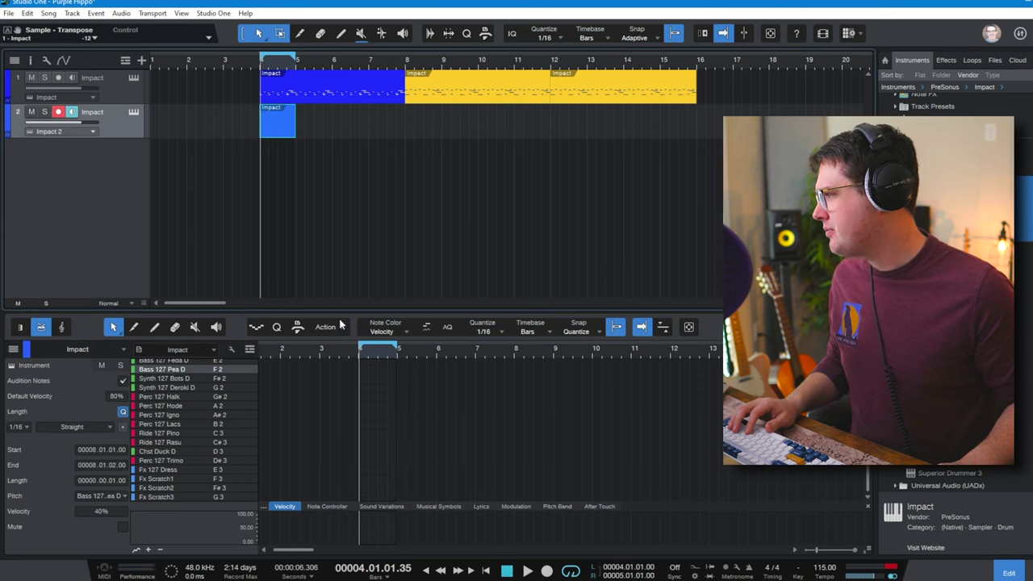
key("shift+l")
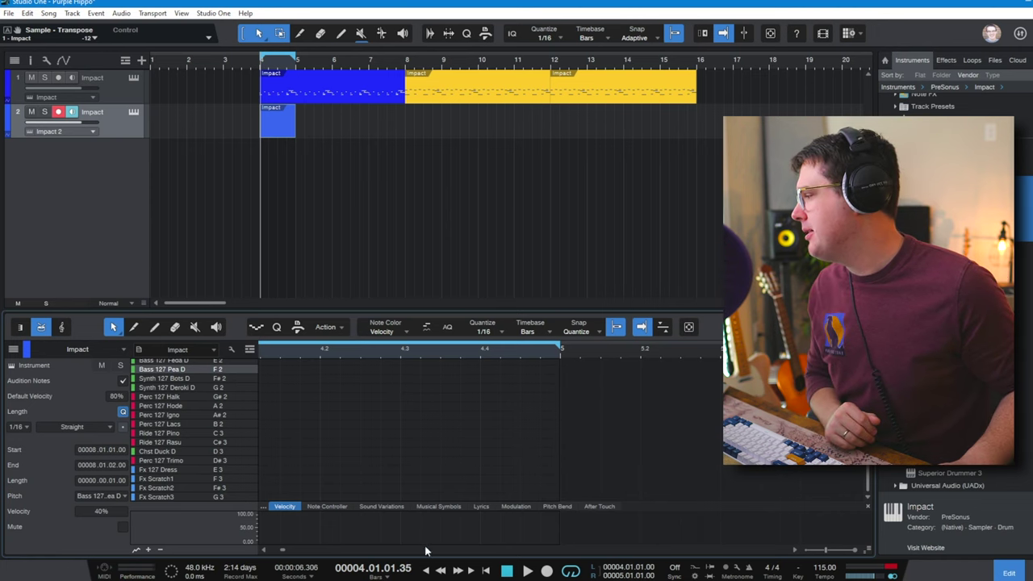
scroll(426, 550, "left", 2)
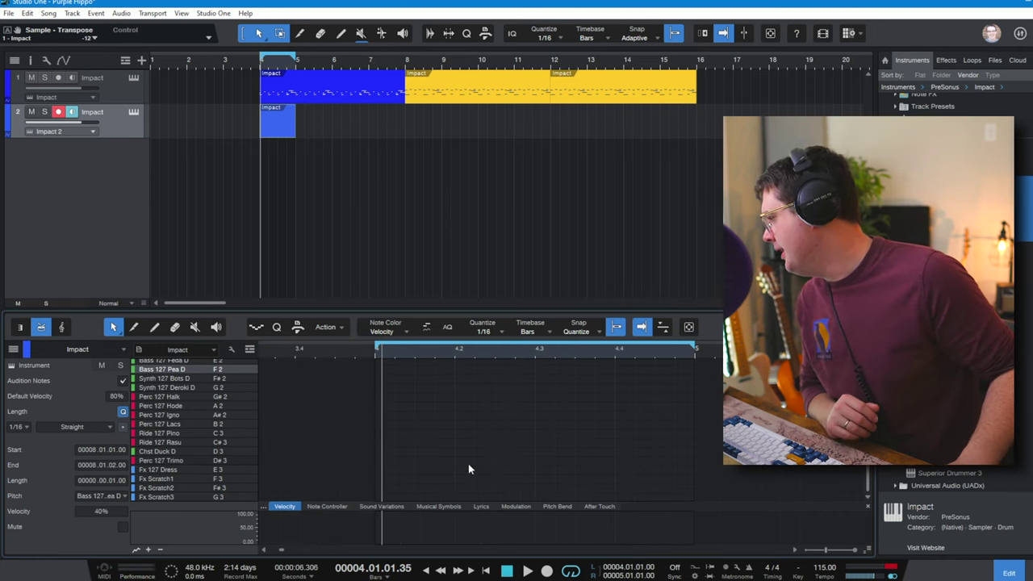
scroll(468, 461, "up", 5)
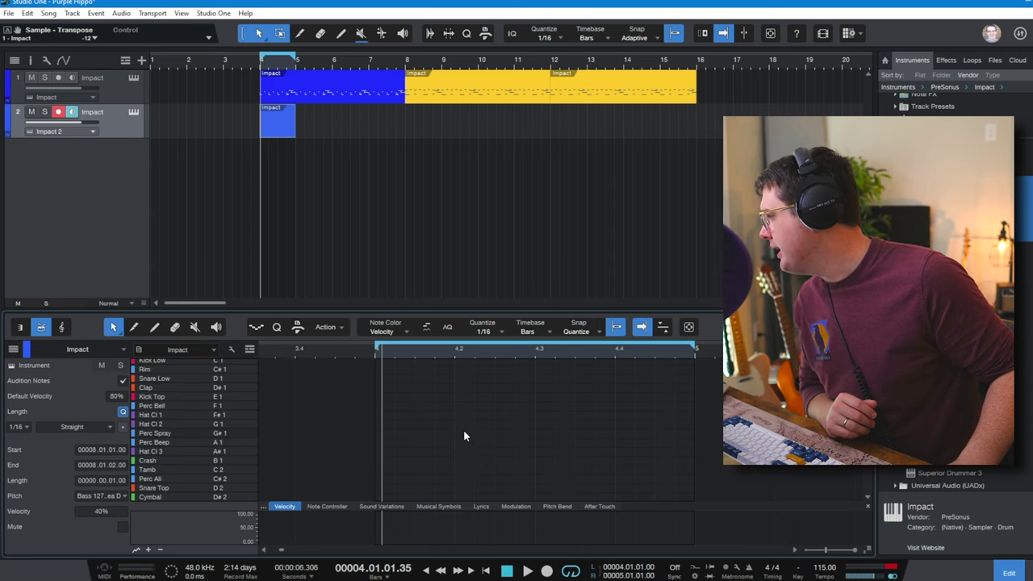
scroll(464, 436, "up", 1)
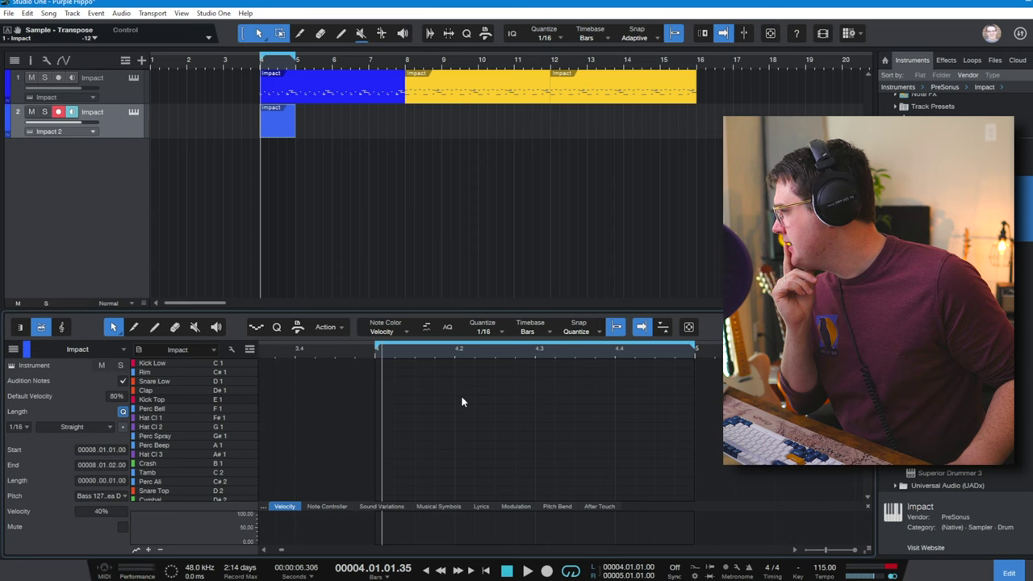
double_click(460, 390)
left_click(455, 390)
left_click_drag(477, 390, 617, 390)
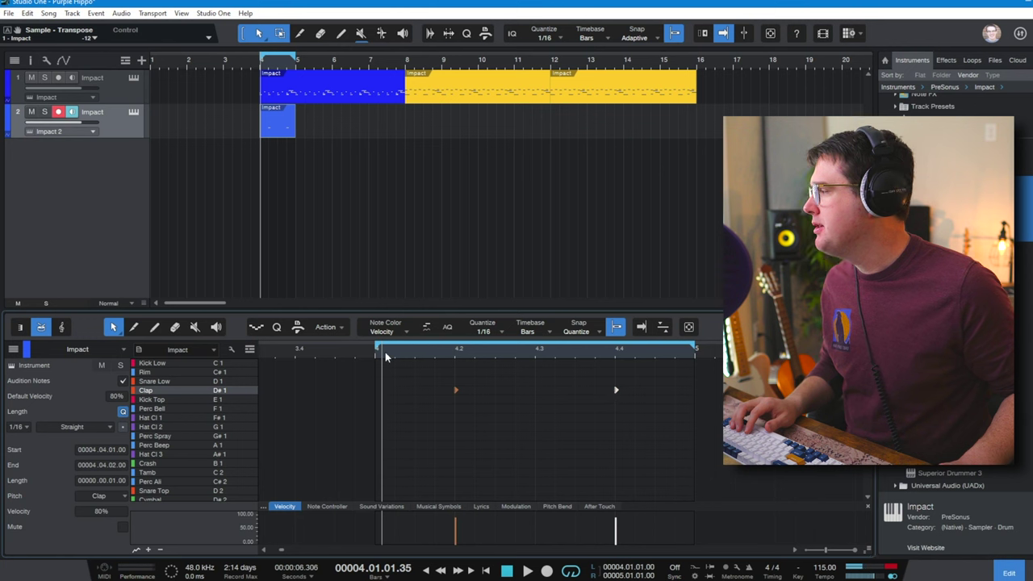
Compare the first track's pattern with the new clap part and play both tracks together from bar 4
left_click(130, 103)
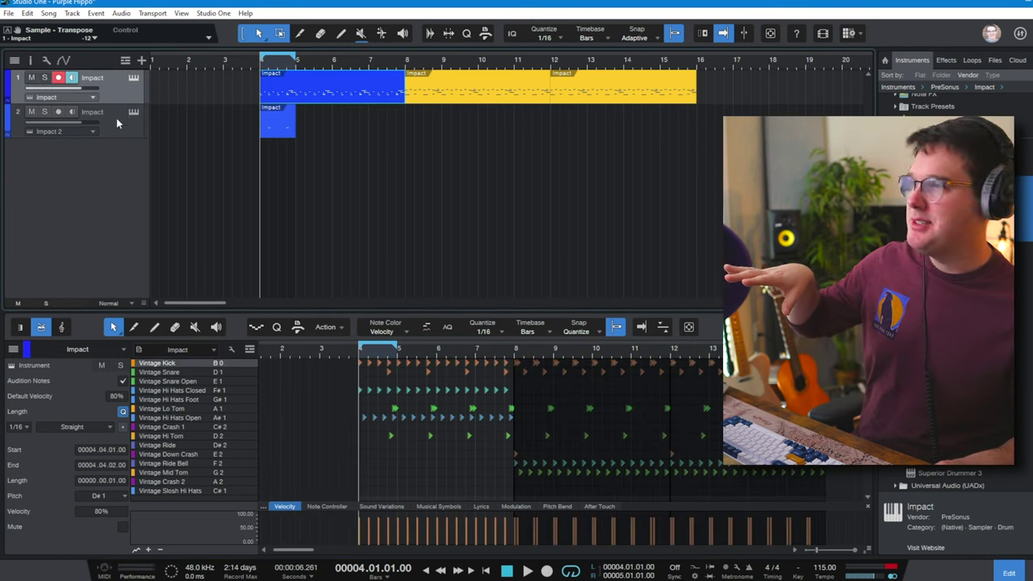
left_click(117, 130)
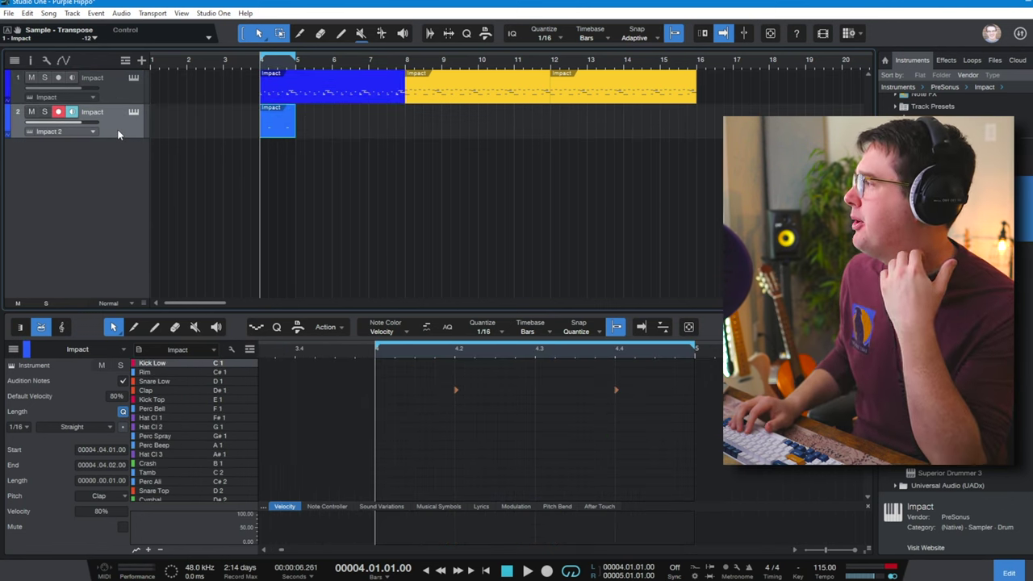
key("space")
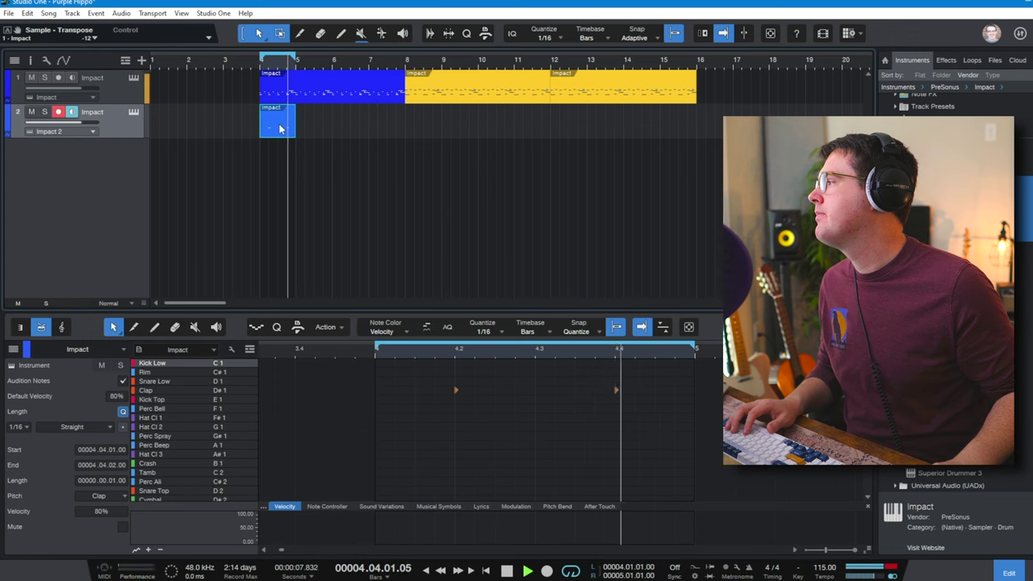
key("space")
Duplicate the one-bar clap part until the copies reach bar 16, and merge them all into one part
key("d")
key("d")
key("d")
key("d")
key("d")
key("d")
key("d")
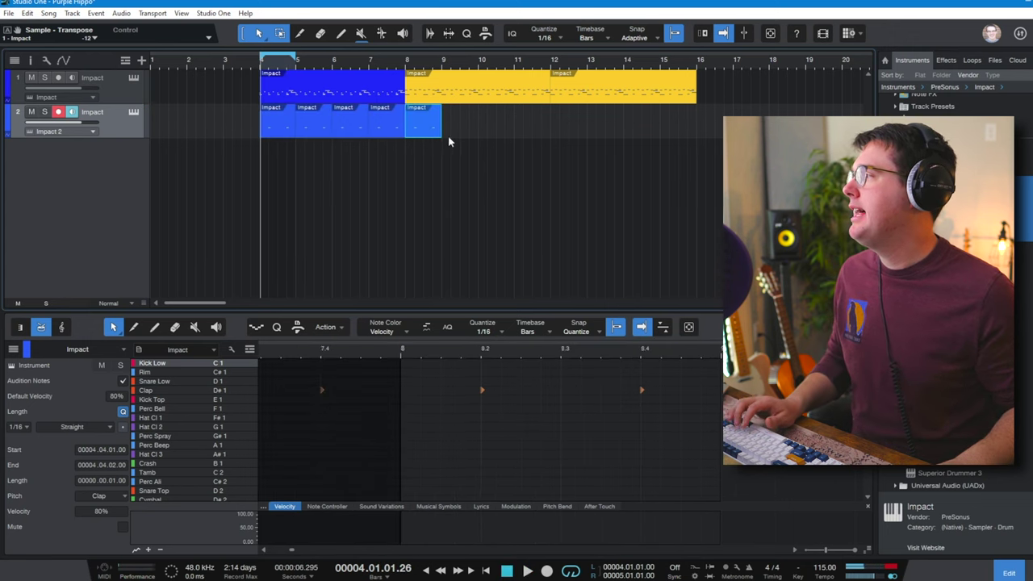
key("d")
key("d")
key("d")
key("d")
left_click_drag(731, 135, 241, 127)
key("g")
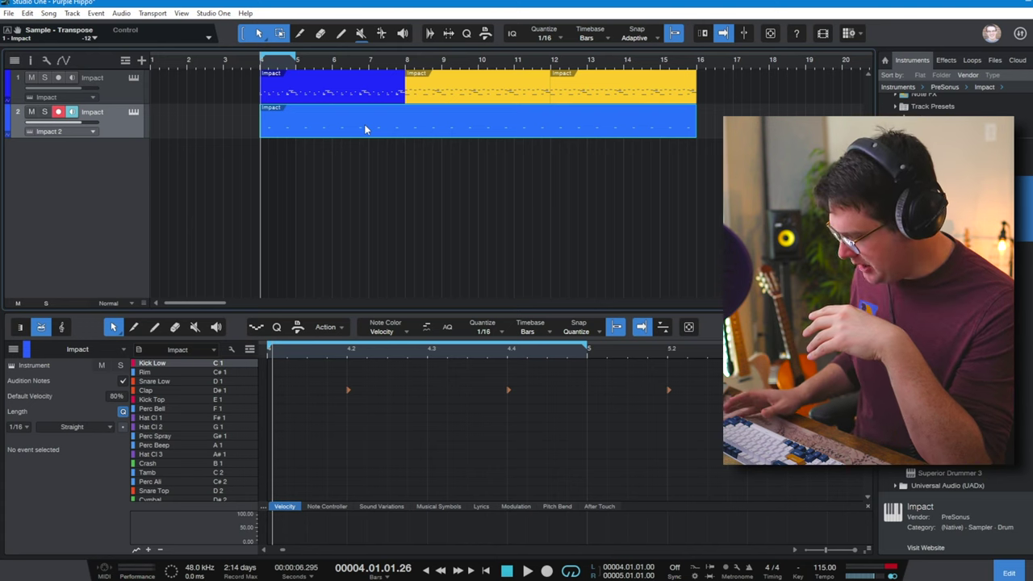
left_click(467, 170)
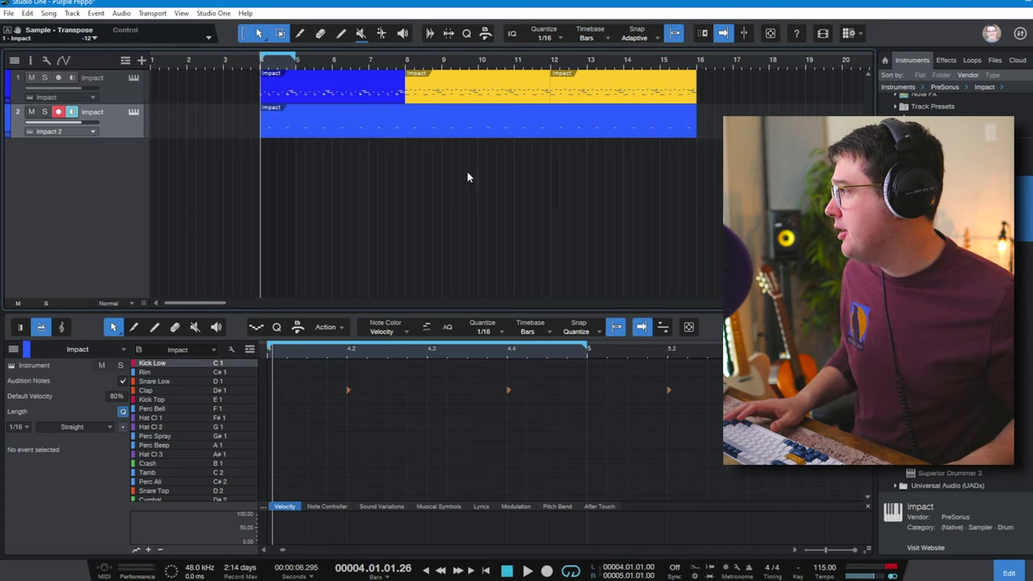
Bounce the merged clap part to a new audio track and rename that track Clap
left_click(388, 125)
key("ctrl+alt+b")
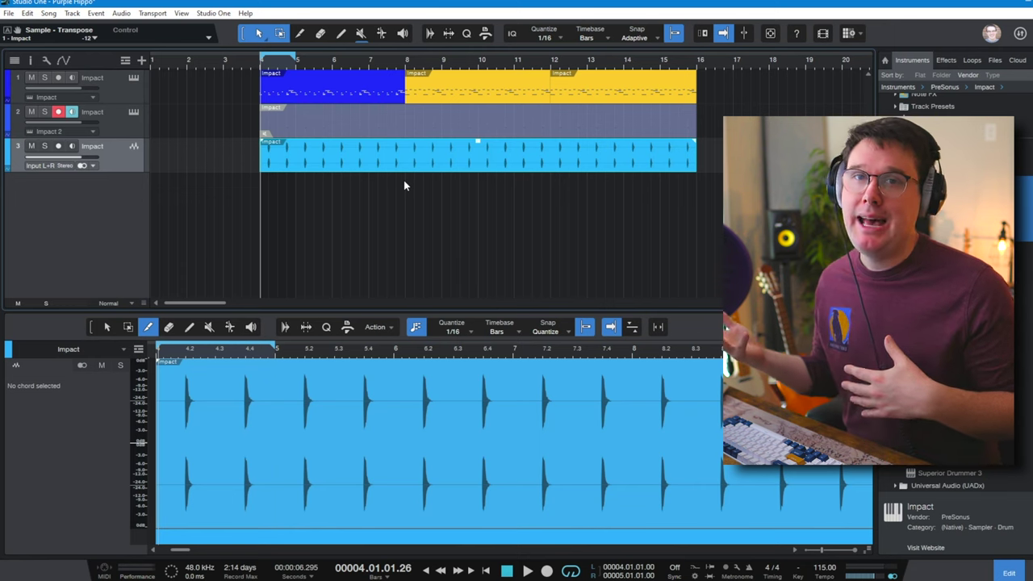
double_click(98, 146)
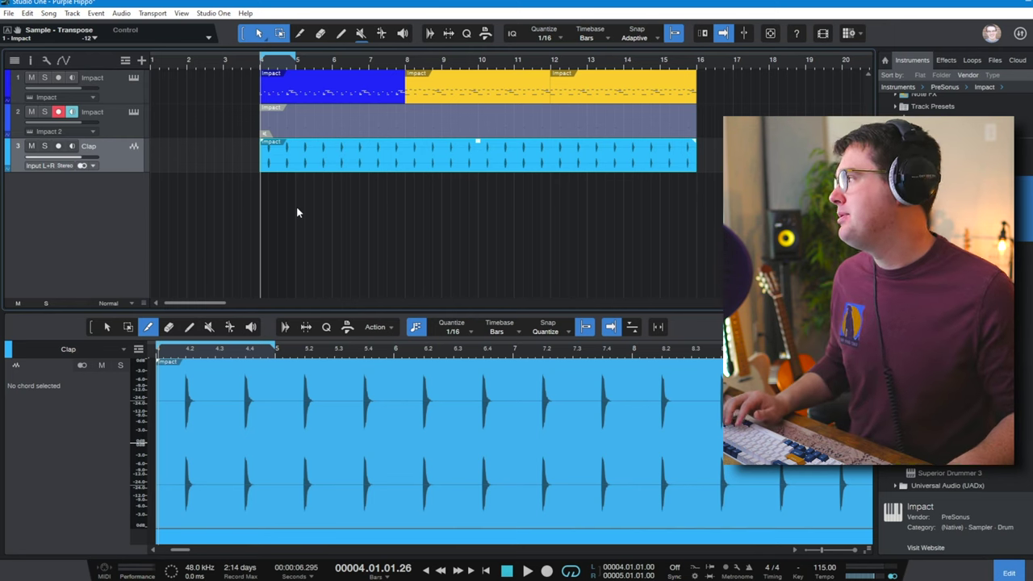
Compare the muted instrument part with the bounced Clap audio and play the audio together with the first track's beat
left_click(133, 133)
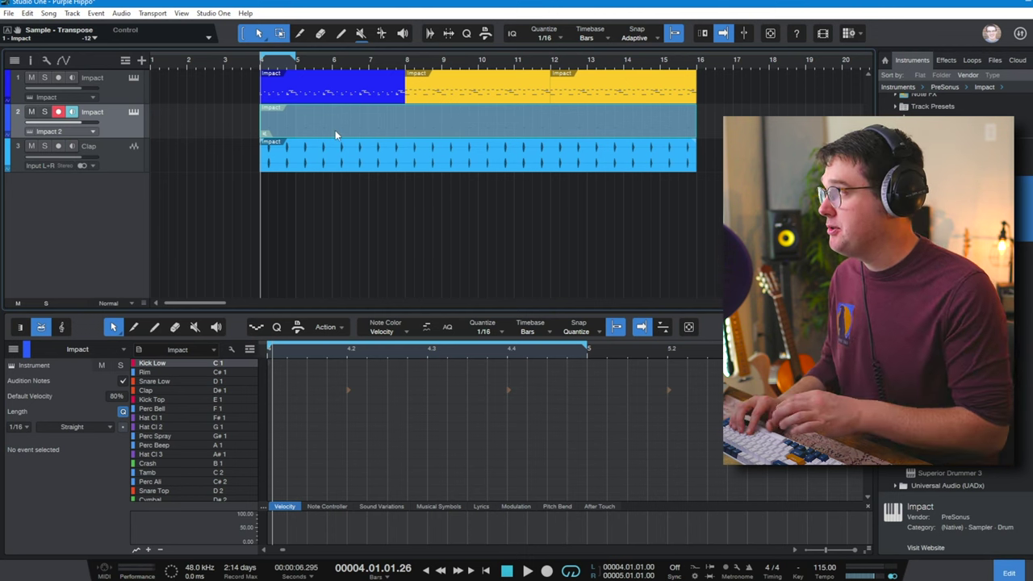
left_click(307, 98)
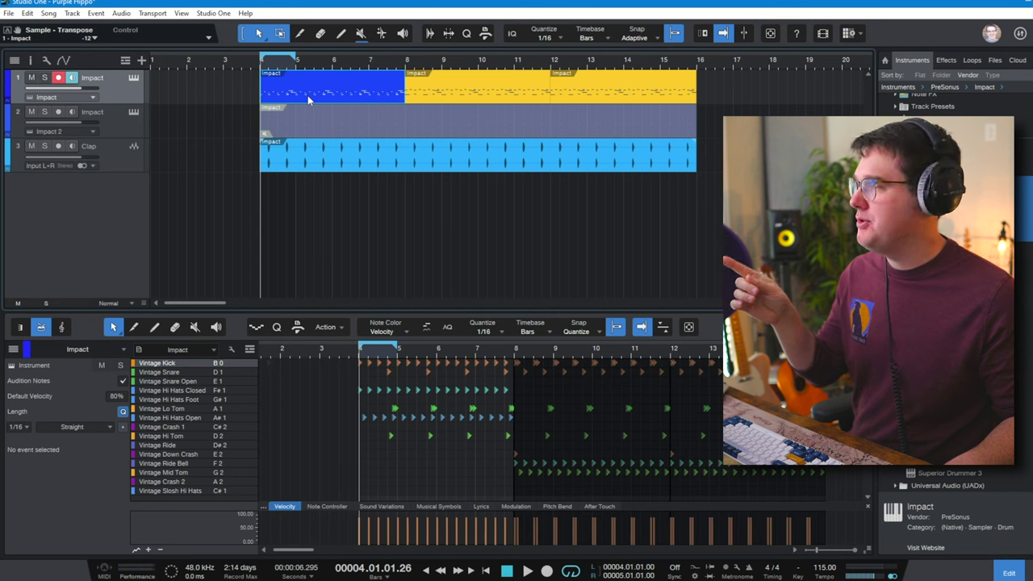
left_click(282, 165)
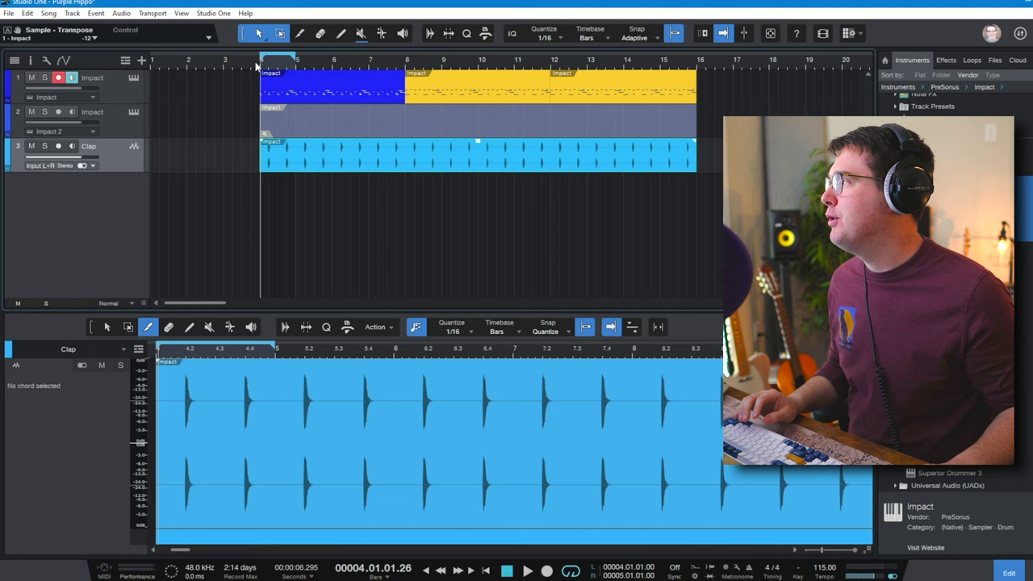
key("space")
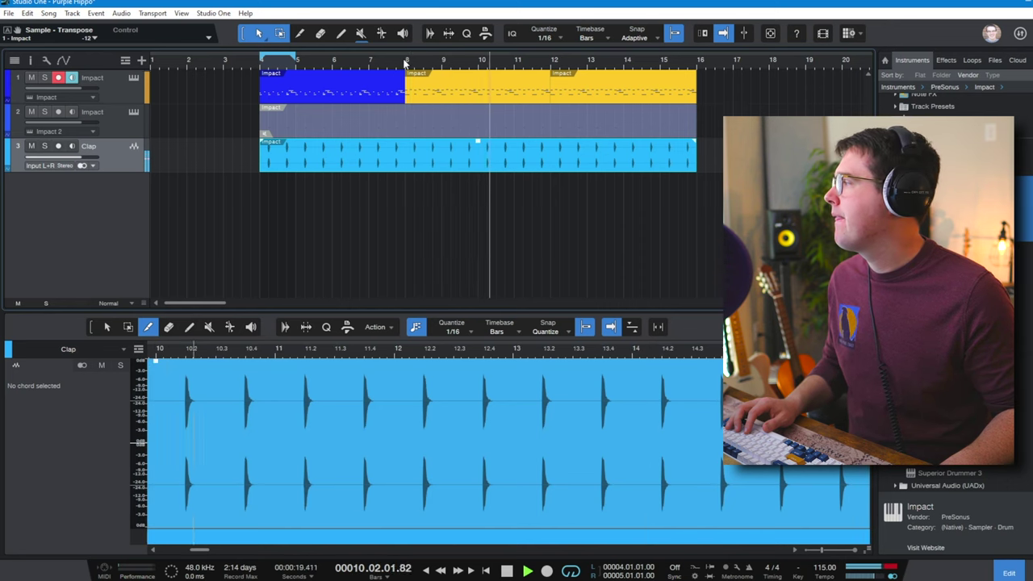
key("space")
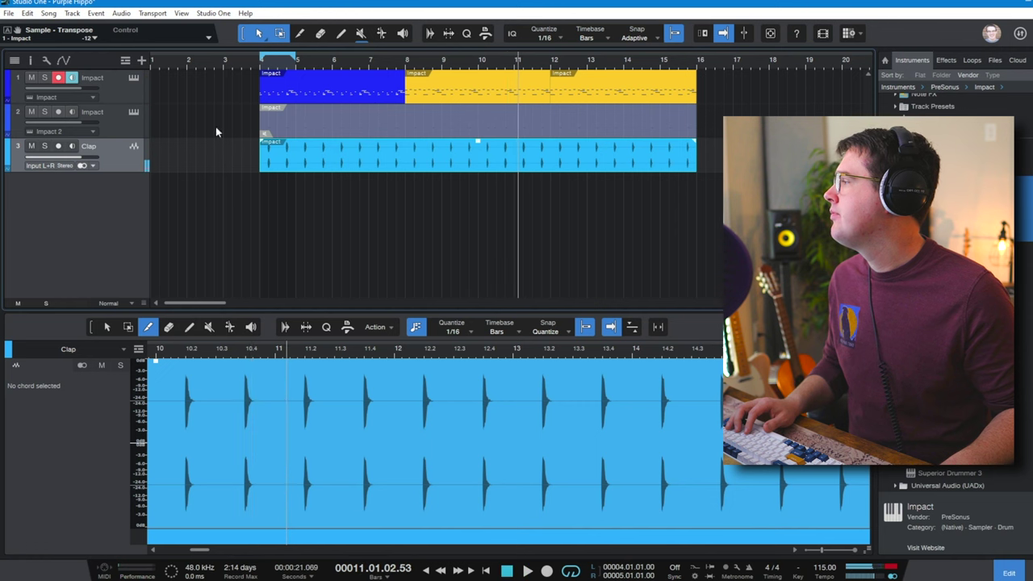
Add a third Impact instrument track beneath the Clap track
left_click(143, 60)
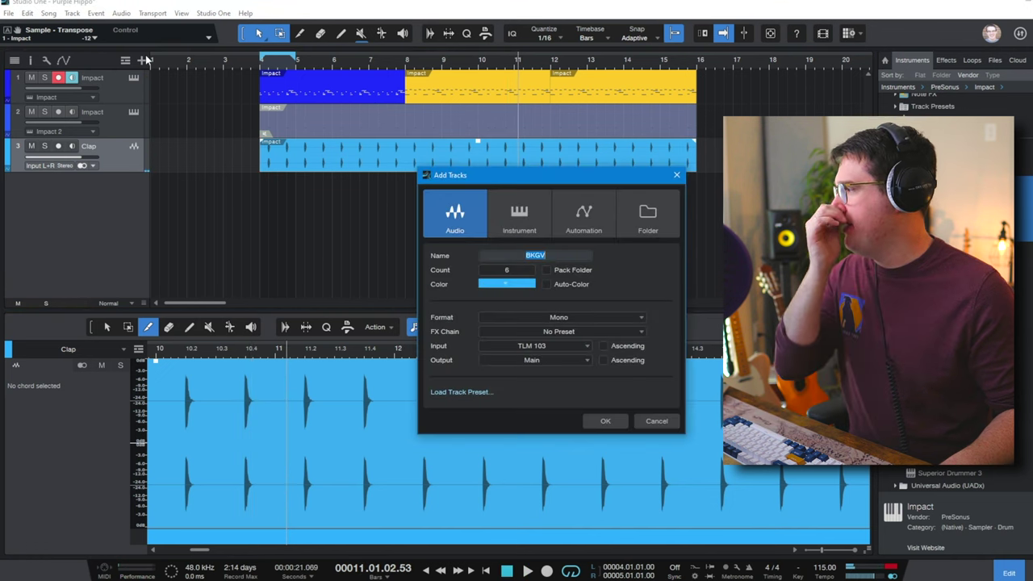
left_click(655, 420)
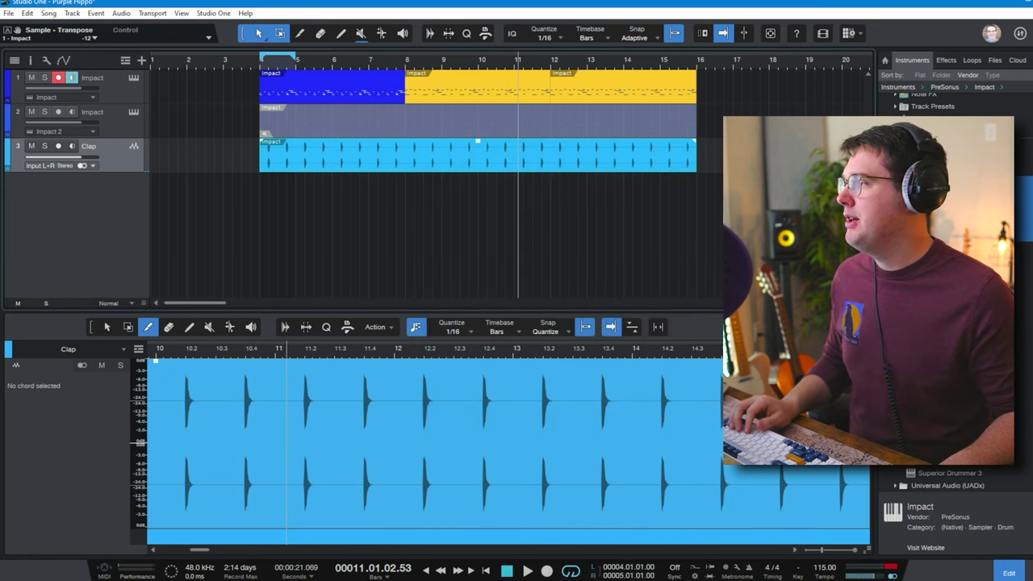
left_click_drag(893, 511, 248, 199)
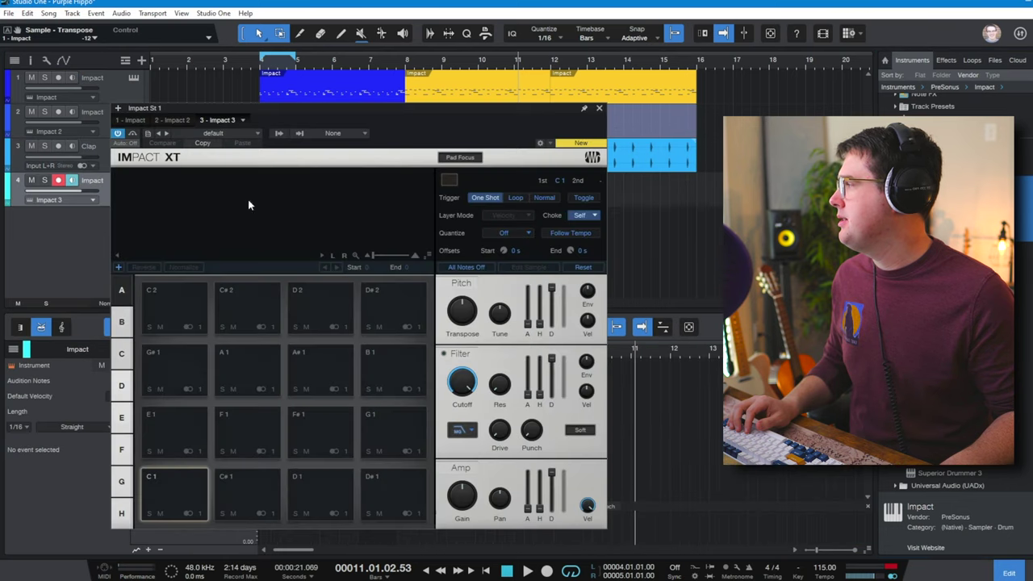
Load the Future Pop Kit preset into Impact 3 and audition its clap, kick, hat, rim, snare and snap pads
left_click(234, 133)
scroll(258, 350, "down", 4)
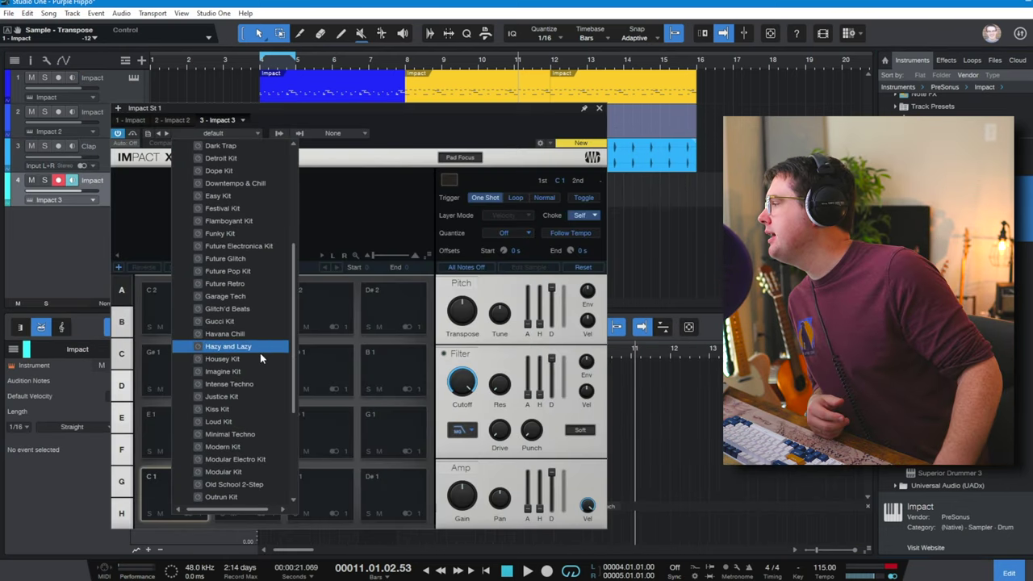
left_click(281, 272)
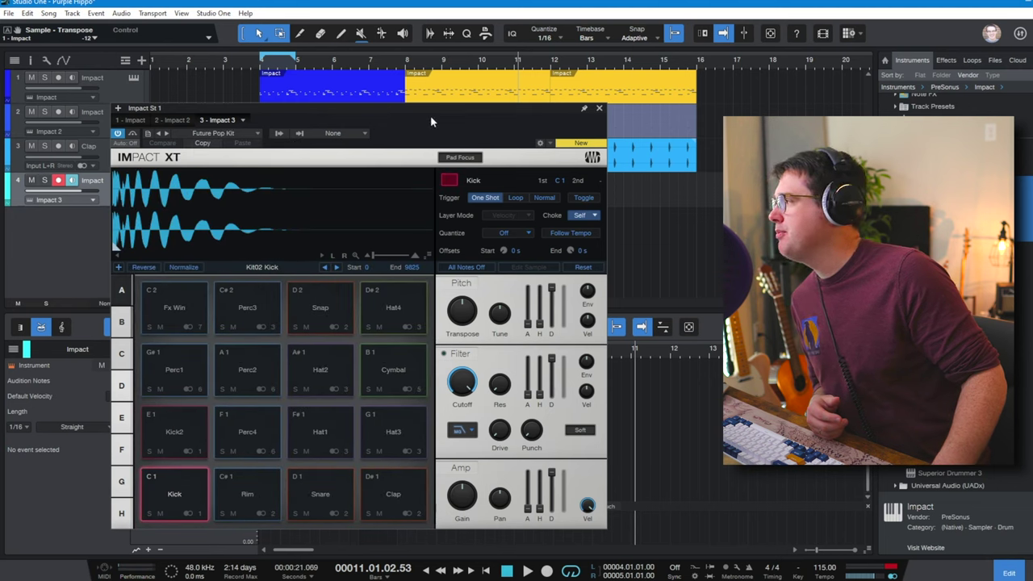
left_click(372, 492)
left_click(183, 488)
left_click(185, 428)
left_click(338, 431)
left_click(393, 431)
left_click(236, 493)
left_click(342, 490)
left_click(314, 303)
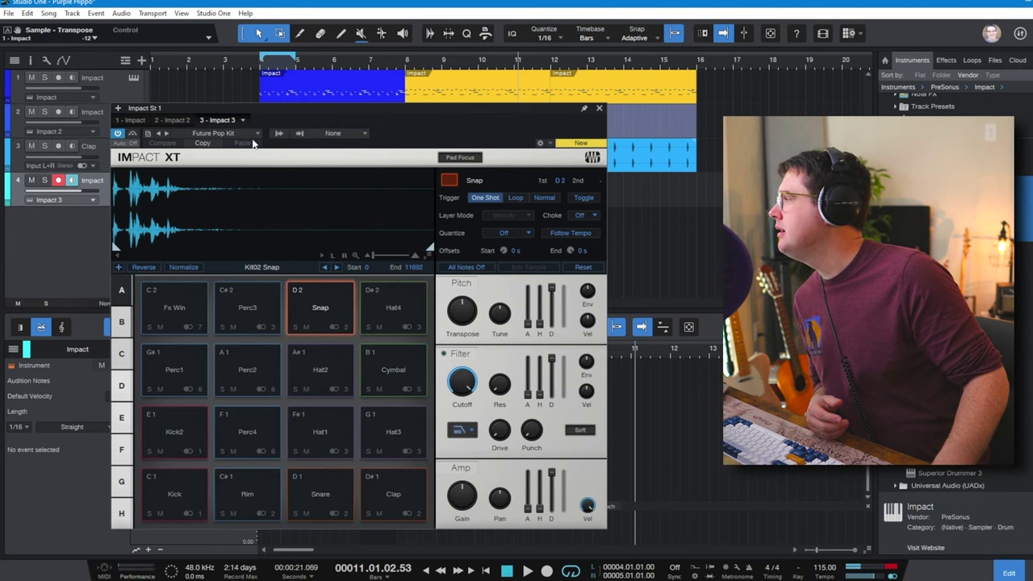
Switch the Impact 3 instrument to the Gucci Kit preset
left_click(226, 133)
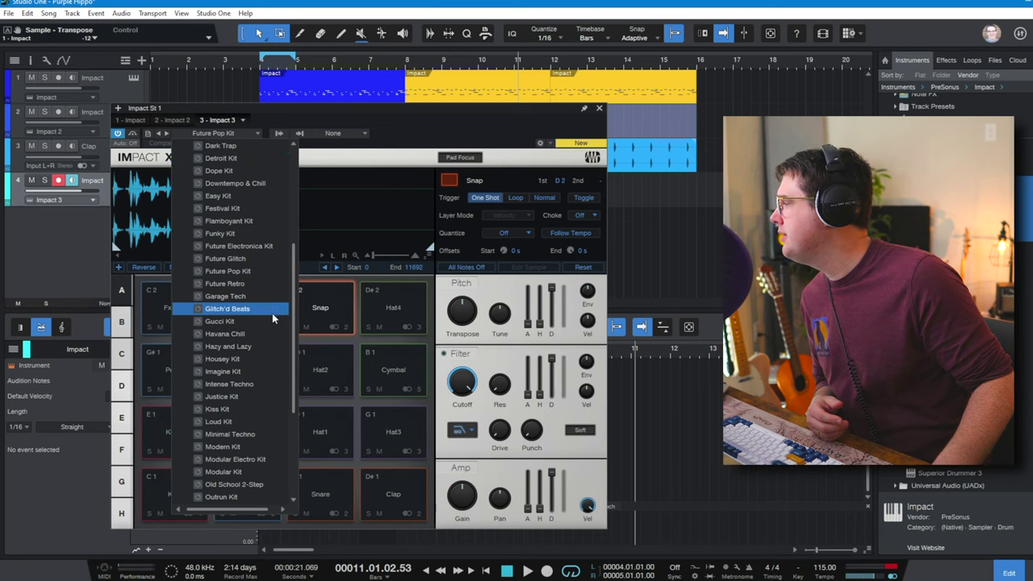
scroll(261, 338, "down", 1)
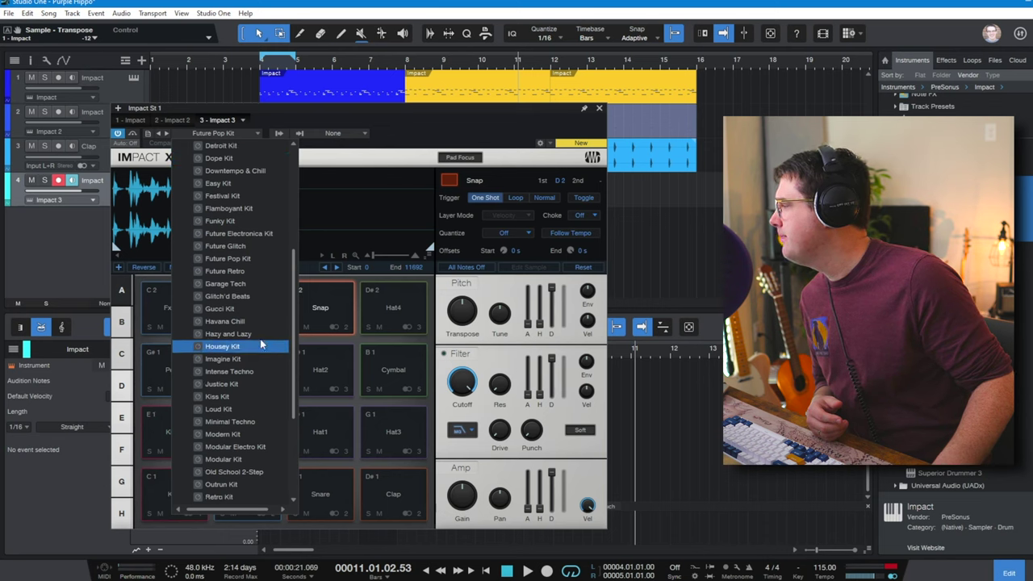
left_click(230, 308)
left_click(360, 112)
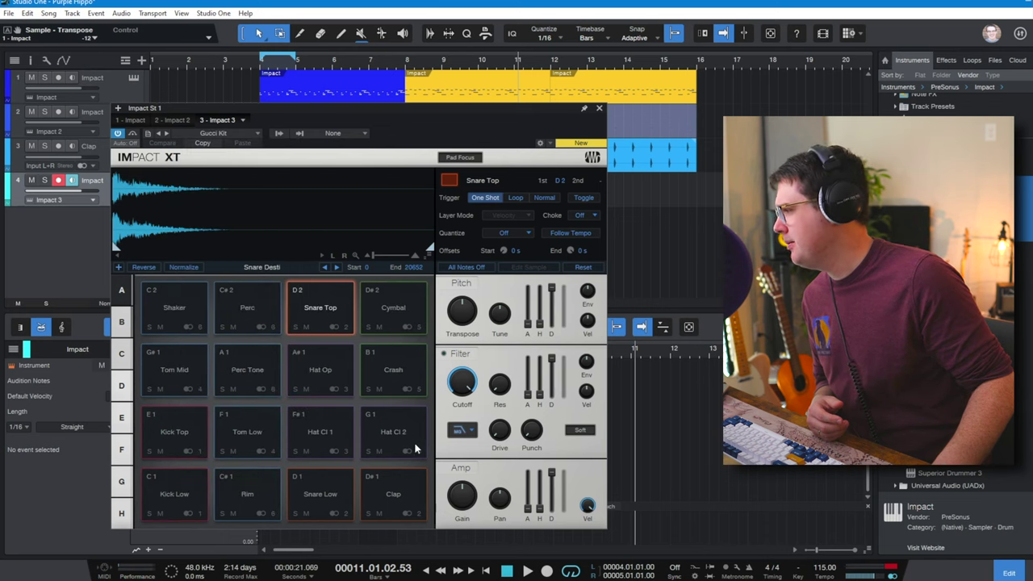
Audition the Gucci Kit's clap, snare, hat, tom, kick and percussion pads, and replay the Snare Top pad several times
left_click(387, 493)
left_click(301, 494)
left_click(329, 434)
left_click(387, 428)
left_click(258, 427)
left_click(174, 428)
left_click(174, 369)
left_click(247, 370)
left_click(238, 301)
left_click(327, 326)
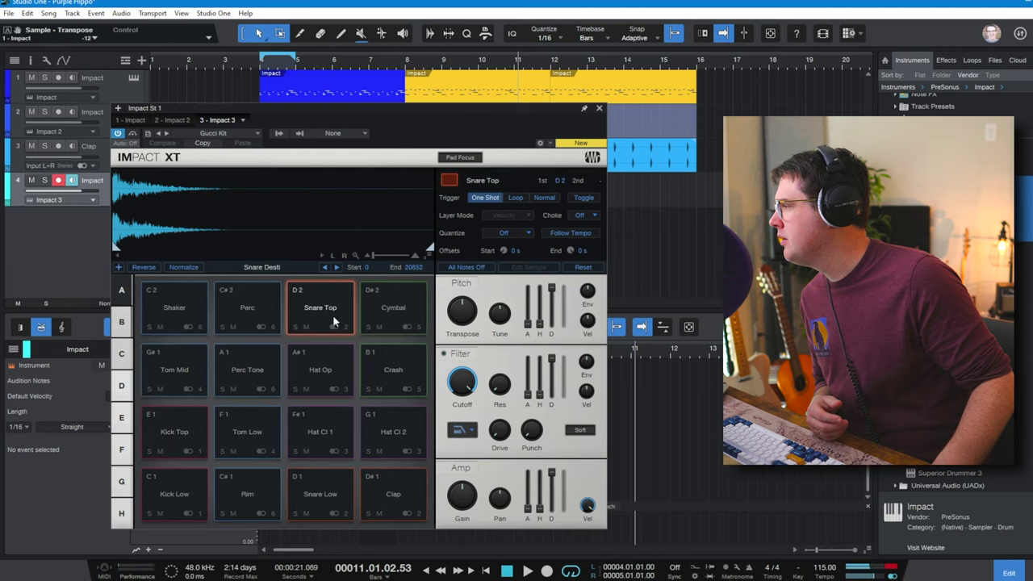
left_click(333, 314)
left_click(332, 315)
left_click(332, 314)
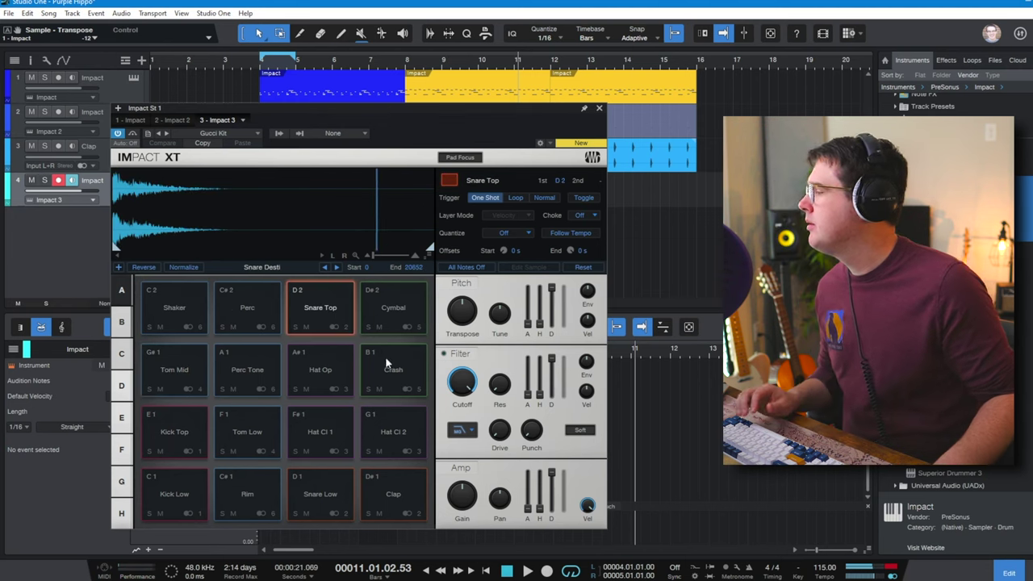
Draw an empty four-bar part from bar 4 to bar 8 on the Impact 3 track
left_click(599, 108)
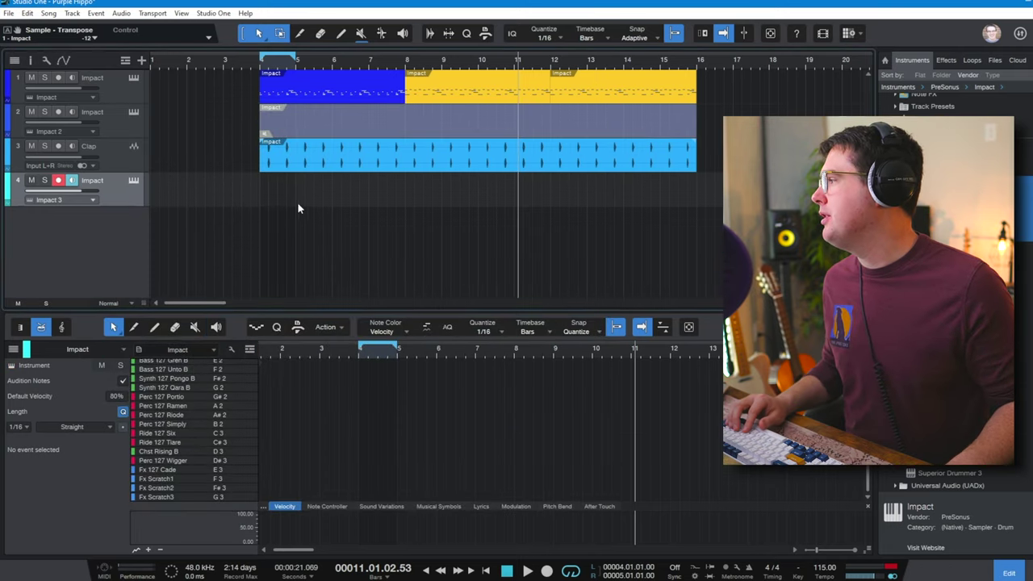
left_click_drag(281, 204, 388, 199)
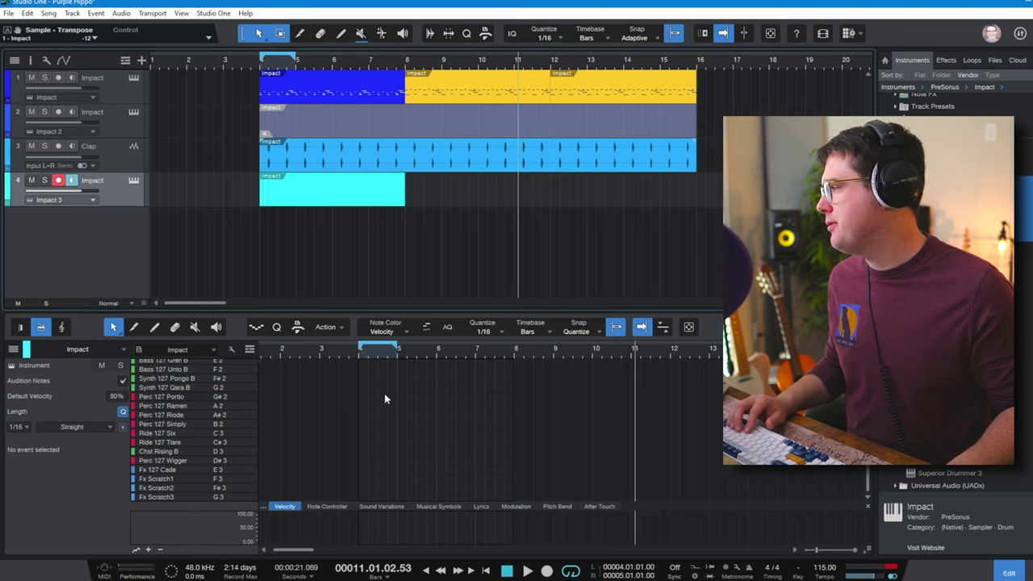
left_click_drag(380, 352, 383, 388)
scroll(404, 413, "up", 3)
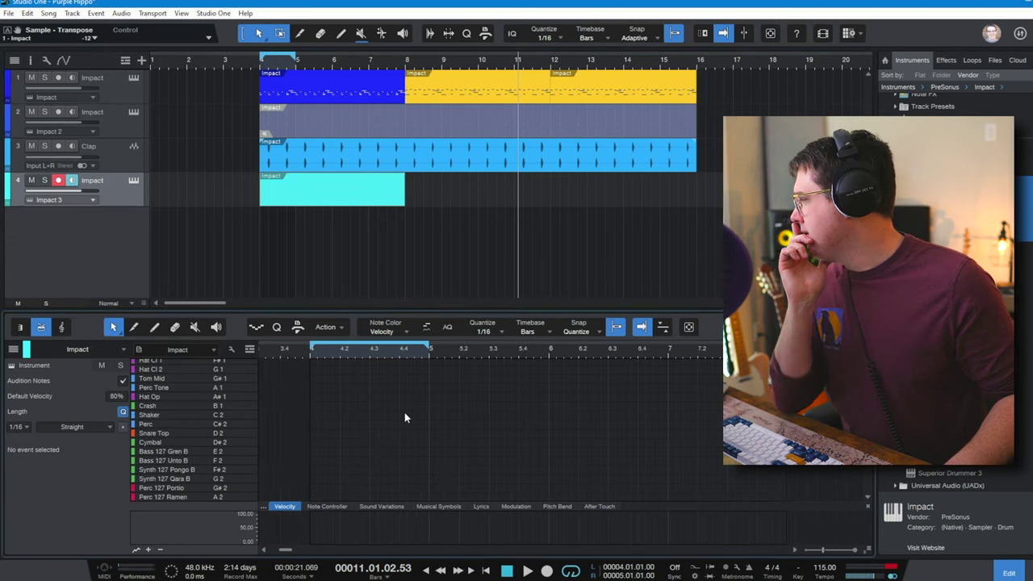
scroll(400, 414, "up", 2)
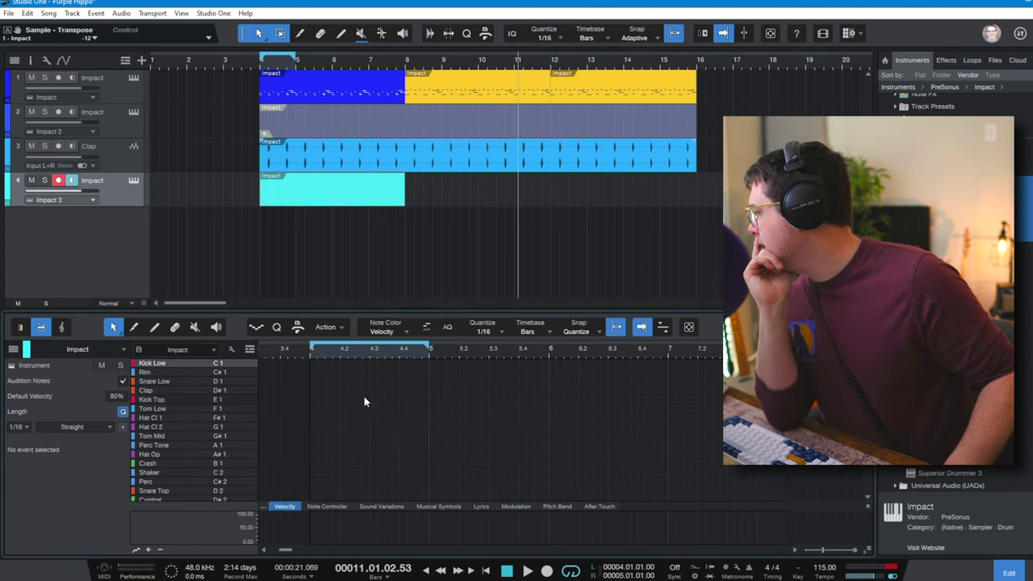
scroll(354, 428, "down", 2)
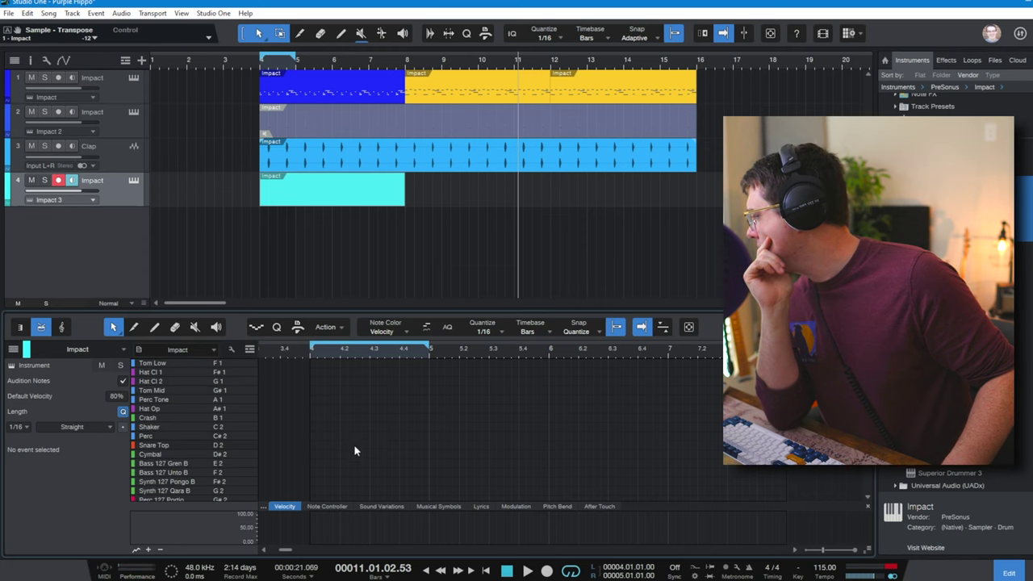
Enter Snare Top notes on beats 1 and 3 of bars 4 and 5 in the Impact 3 part
left_click(354, 444)
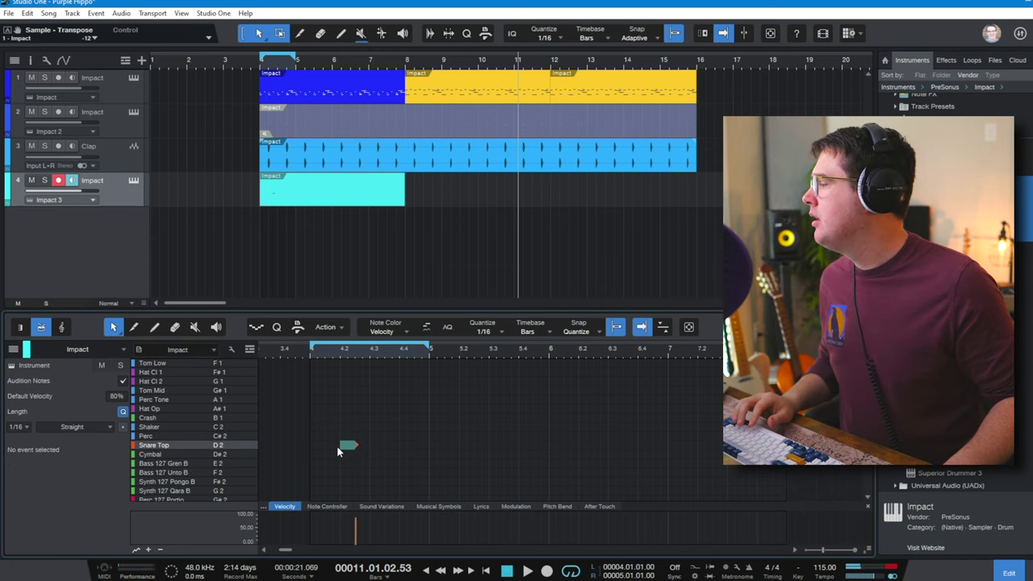
left_click_drag(313, 450, 312, 448)
left_click_drag(313, 353, 316, 369)
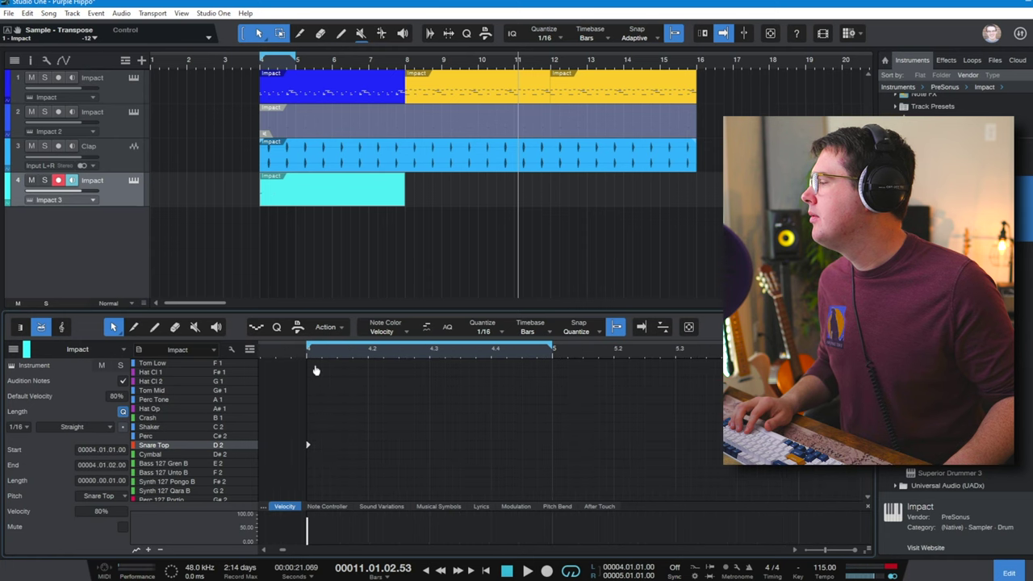
left_click_drag(551, 348, 587, 323)
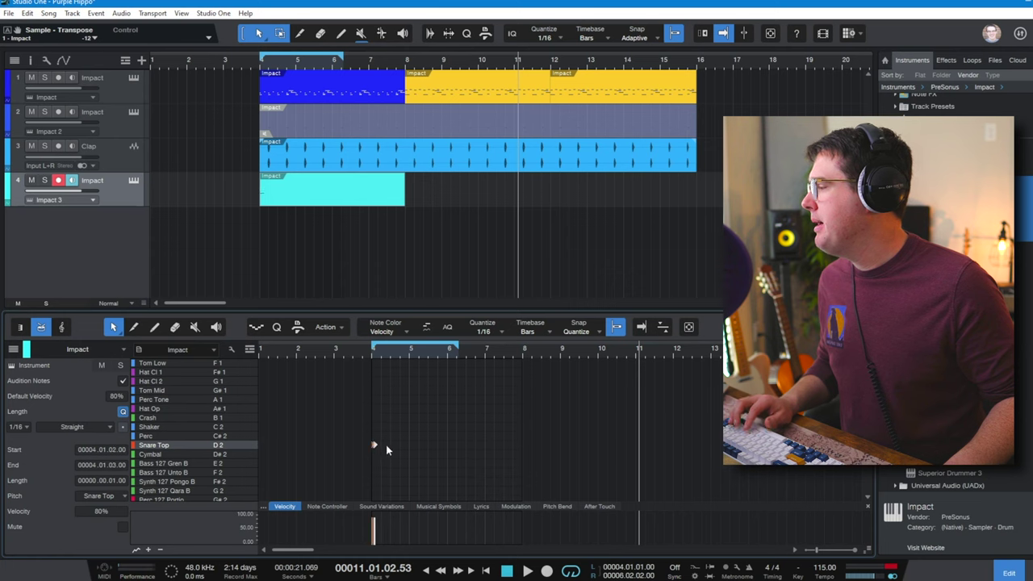
left_click_drag(374, 447, 408, 447)
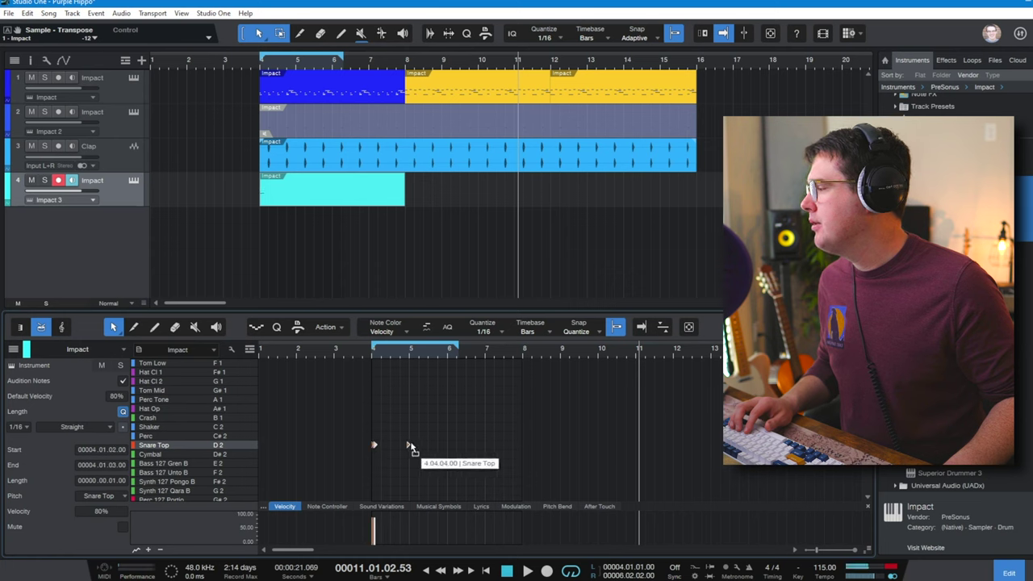
left_click_drag(393, 360, 396, 375)
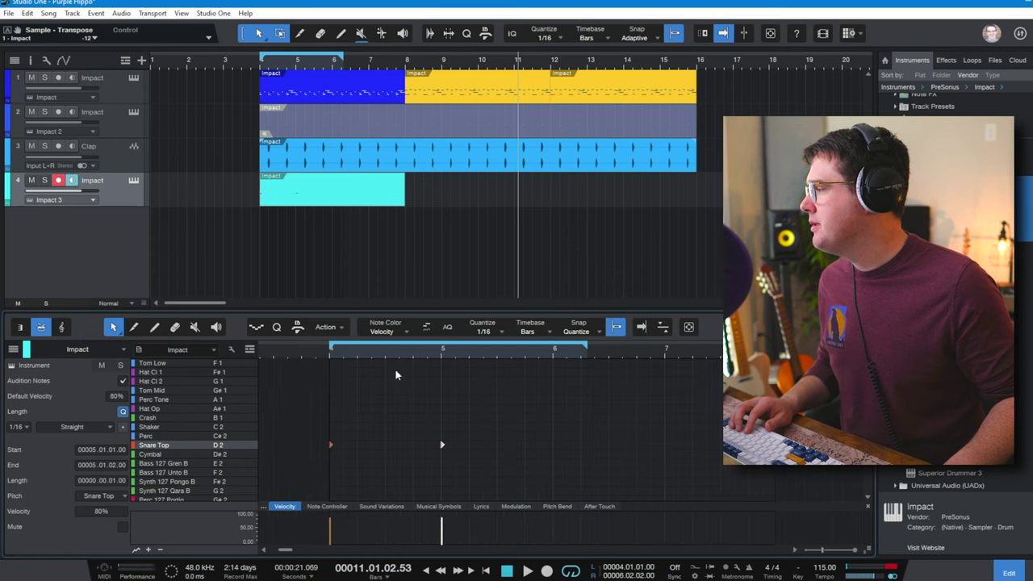
left_click_drag(386, 448, 386, 447)
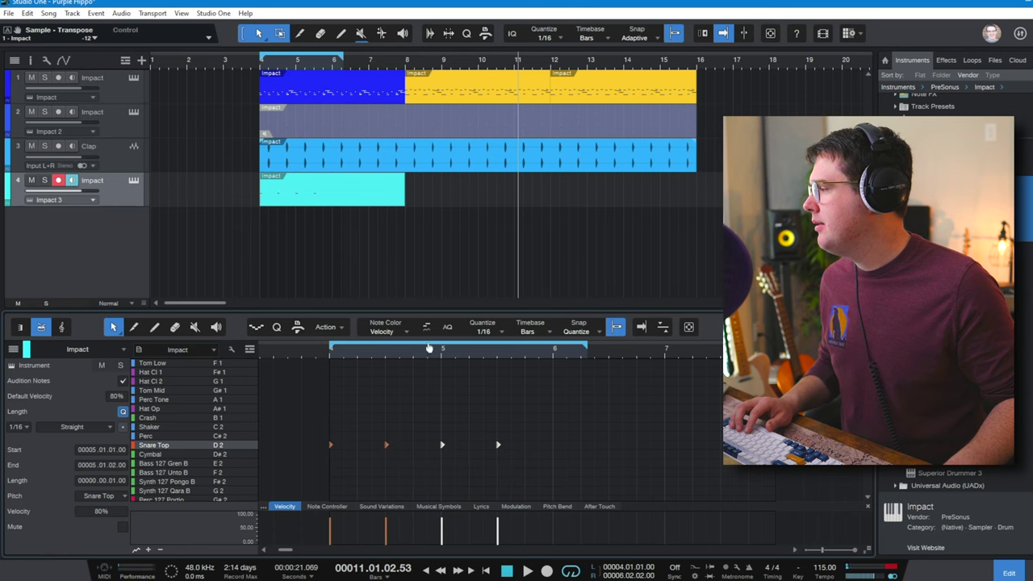
Fill bar 5 with Snare Top notes on every beat and duplicate that pattern into bars 6 and 7
left_click_drag(429, 347, 425, 363)
left_click(455, 457)
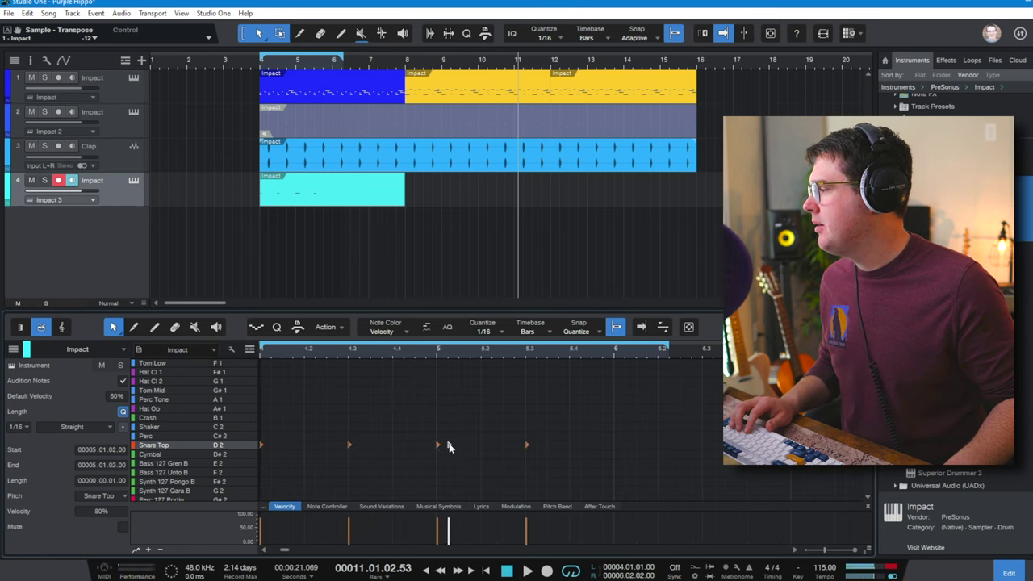
left_click(482, 446)
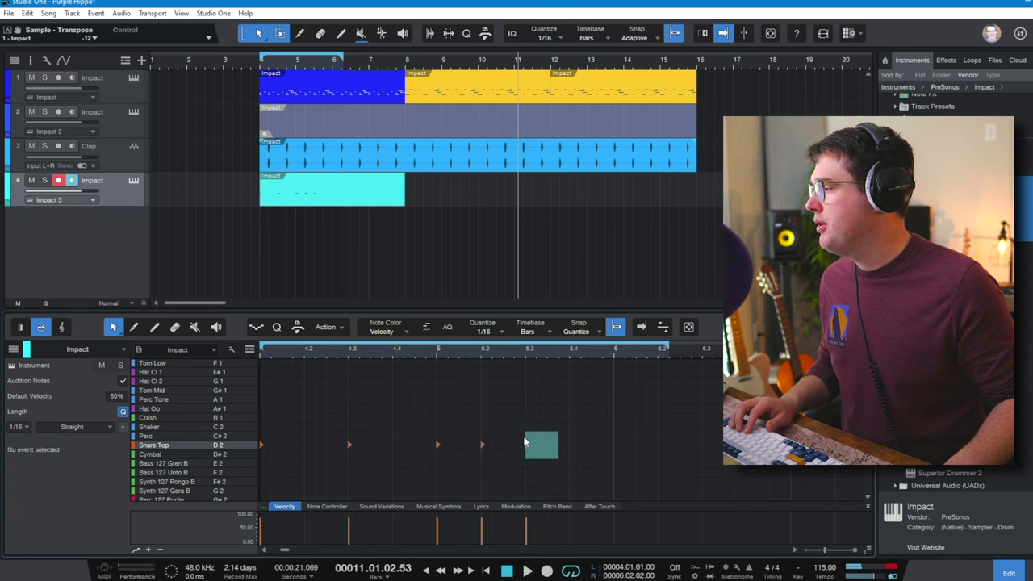
left_click(536, 445)
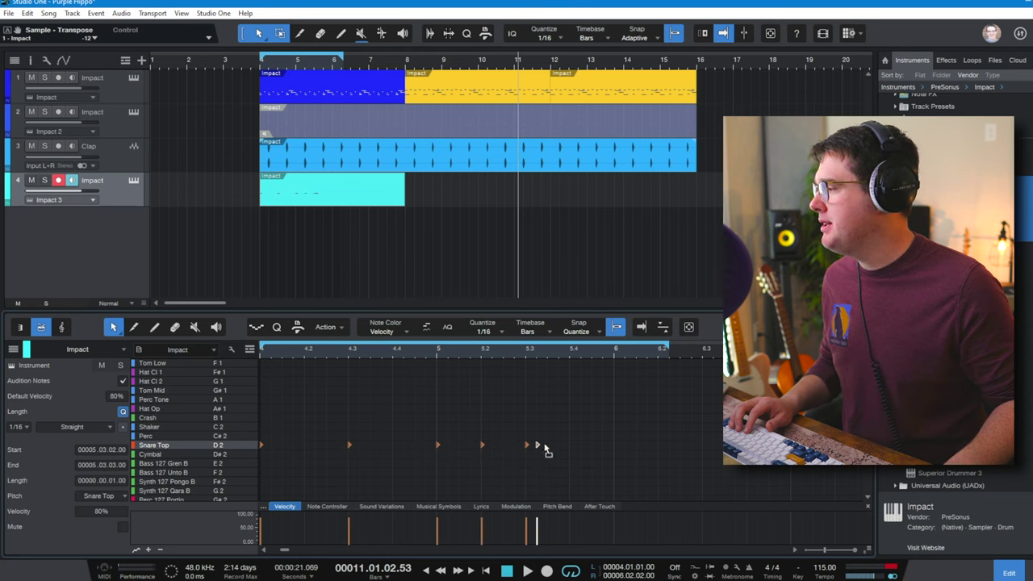
left_click_drag(543, 357, 457, 428)
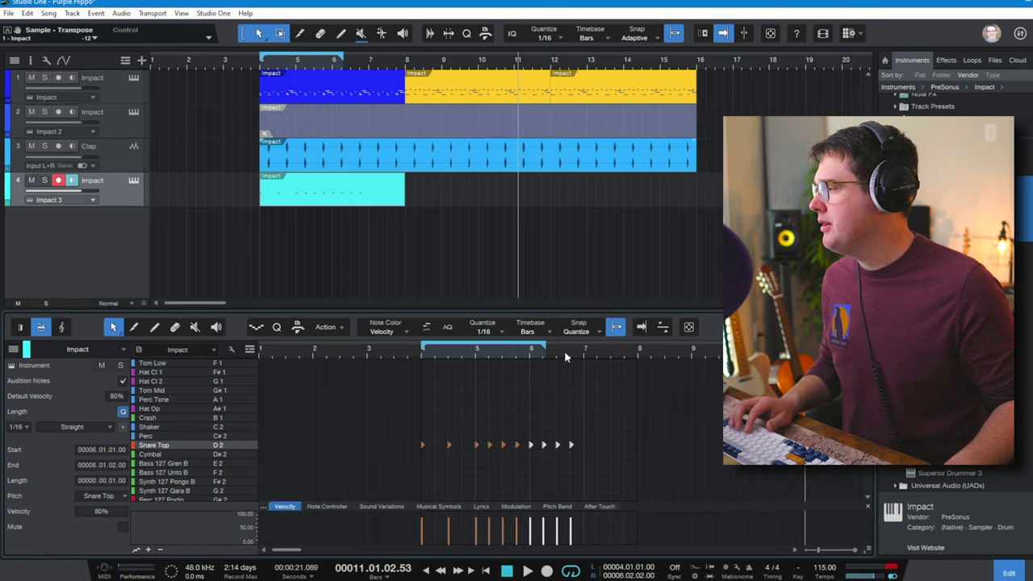
key("shift+z")
key("d")
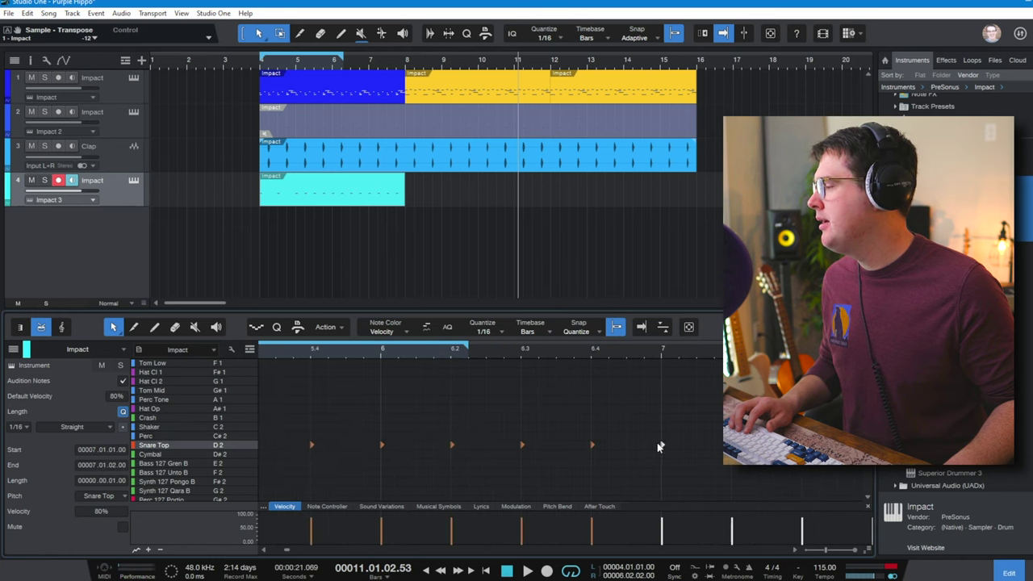
Copy Snare Top notes between the beats of bar 6 to form eighth notes, and duplicate the bar into bar 7
left_click_drag(662, 448, 418, 449)
left_click_drag(420, 346, 395, 332)
left_click_drag(520, 478, 380, 431)
key("d")
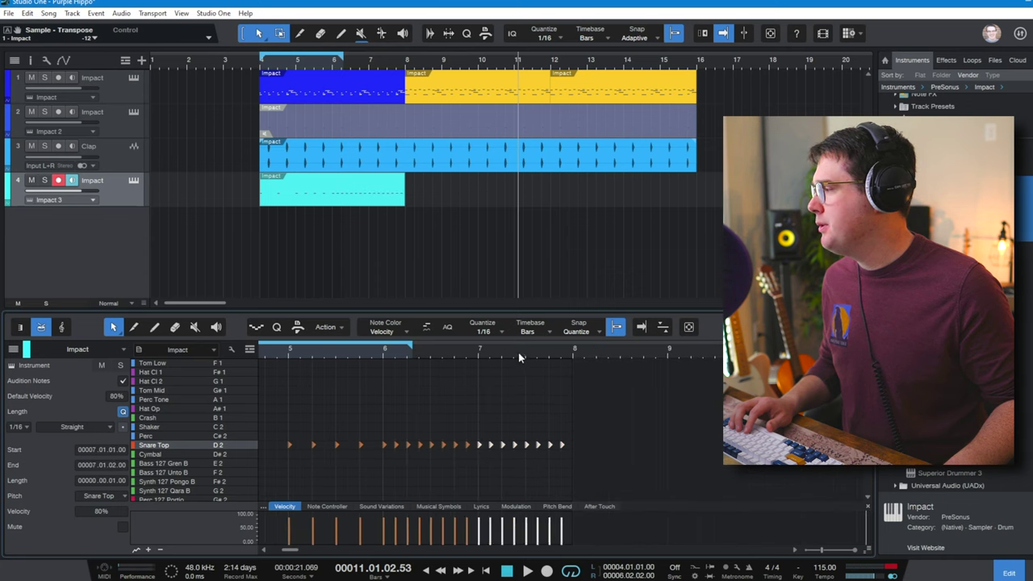
Duplicate the Snare Top eighth notes into bar 8 and use offset copies to turn bars 6 and 7 into sixteenth notes
left_click_drag(521, 359, 518, 384)
key("d")
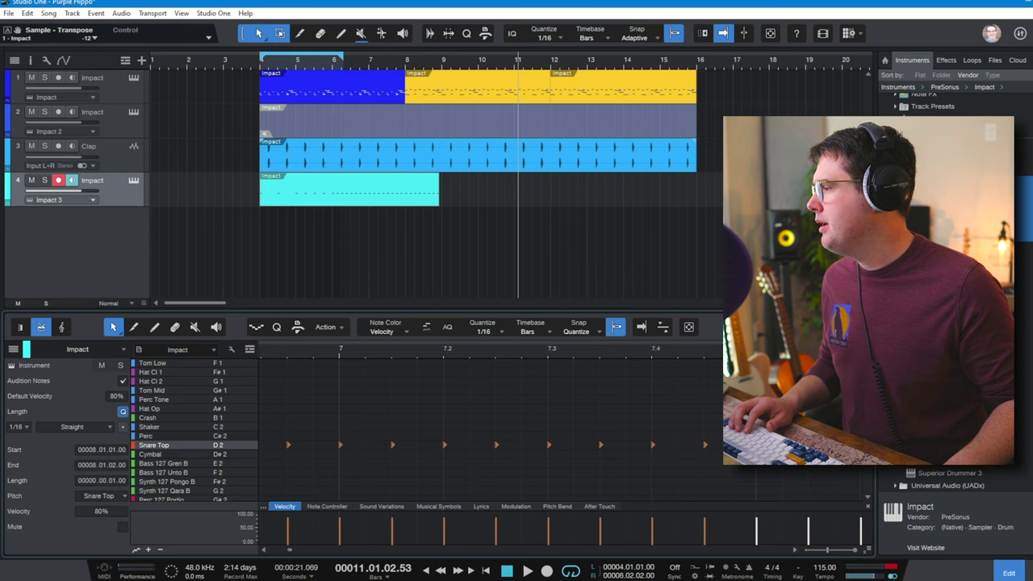
left_click(715, 449)
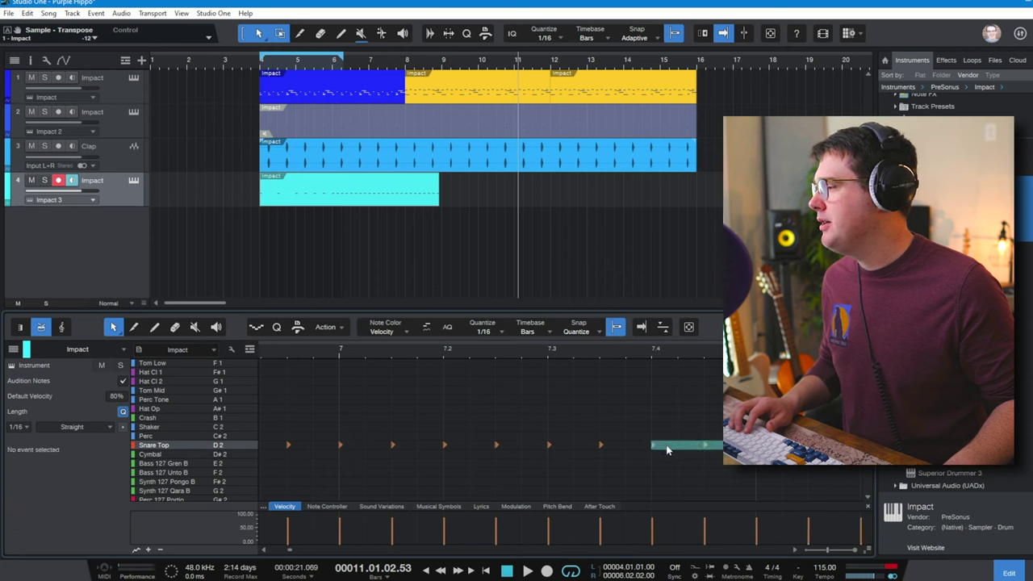
key("w")
left_click_drag(714, 427, 831, 456)
left_click_drag(715, 448, 468, 450)
left_click_drag(659, 352, 681, 441)
left_click_drag(397, 456, 766, 424)
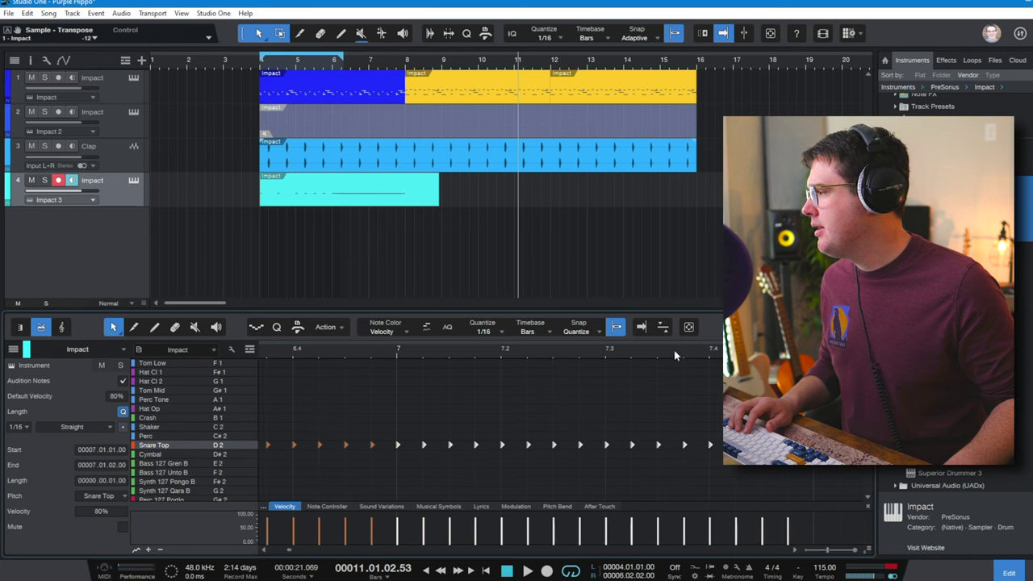
Set Quantize to 1/32, duplicate bar 7's notes, and move the copies between its sixteenths to form a thirty-second-note roll
left_click(501, 331)
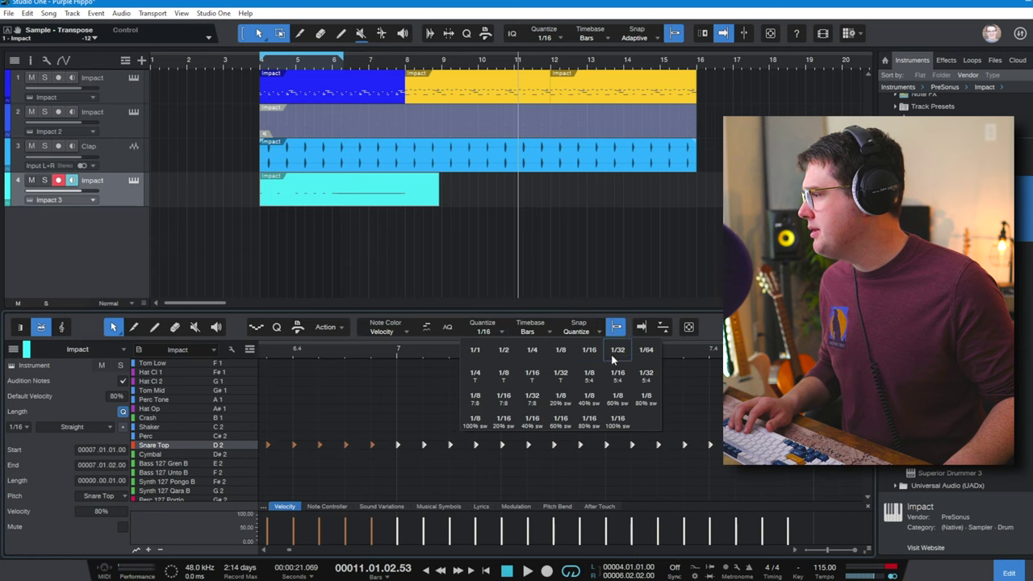
left_click(584, 355)
key("d")
key("w")
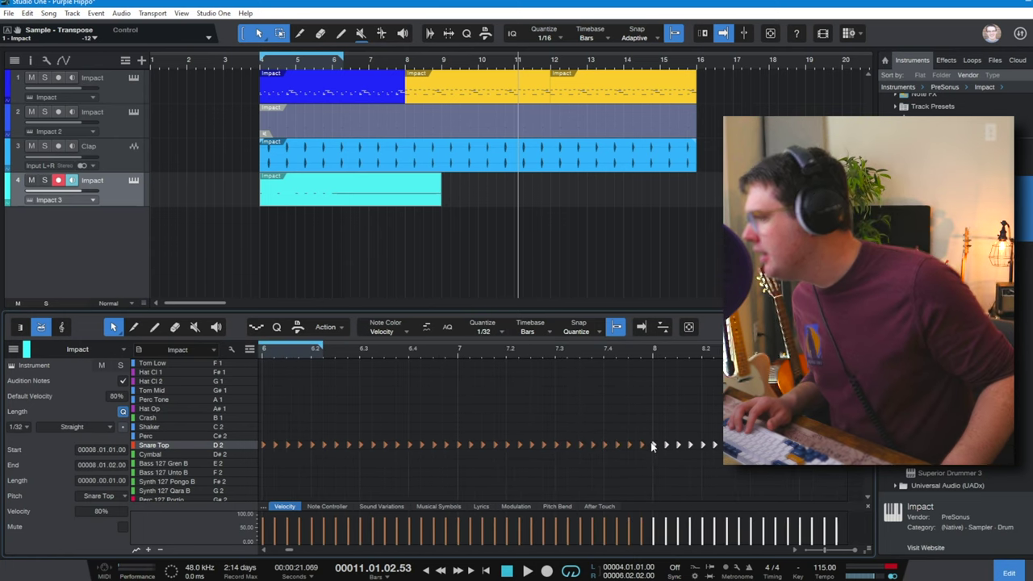
left_click_drag(638, 450, 464, 450)
left_click(586, 384)
left_click(645, 350)
scroll(660, 354, "down", 5)
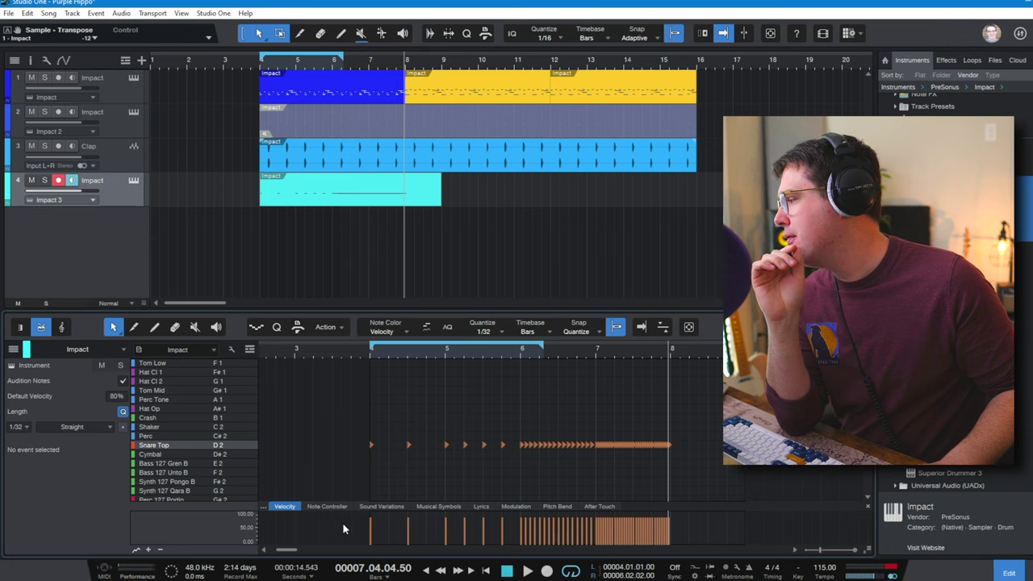
Lower the velocities of the Snare Top notes in bars 4 and 5 and the first notes of bar 6
left_click_drag(371, 522, 375, 542)
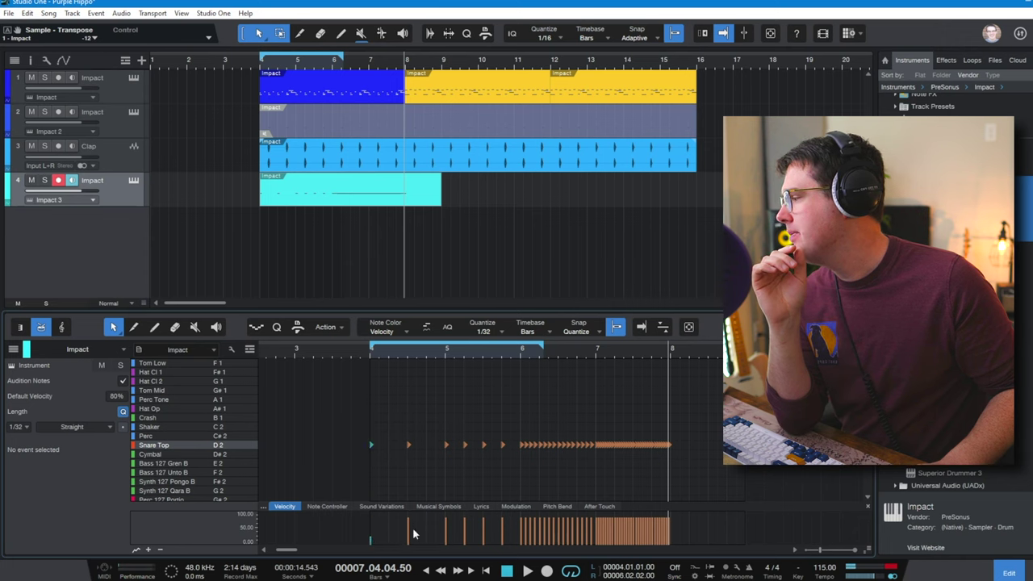
mouse_move(407, 534)
left_mouse_down()
mouse_move(409, 544)
mouse_move(447, 540)
left_mouse_up()
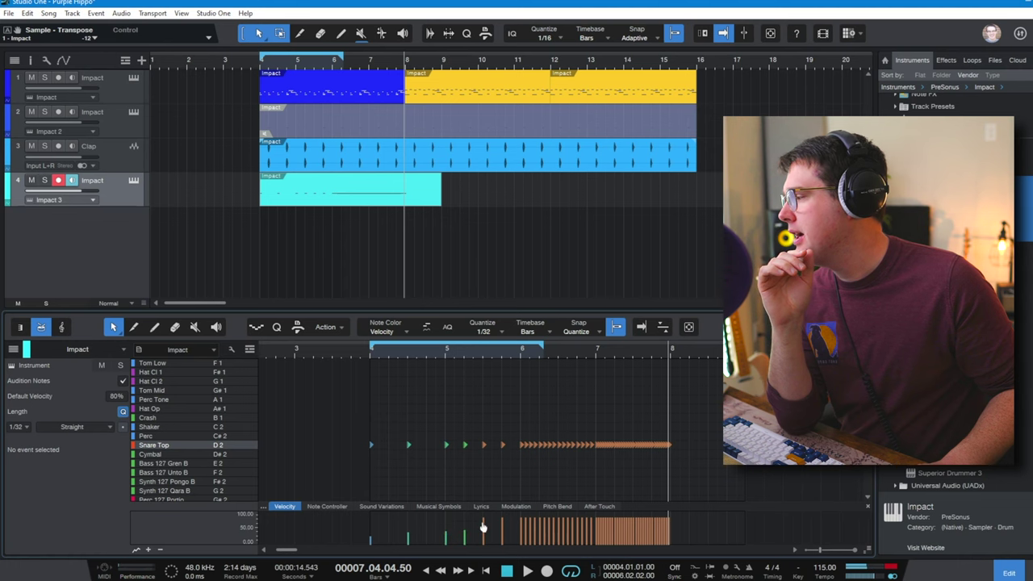
mouse_move(484, 529)
left_mouse_down()
mouse_move(483, 540)
mouse_move(505, 546)
left_mouse_up()
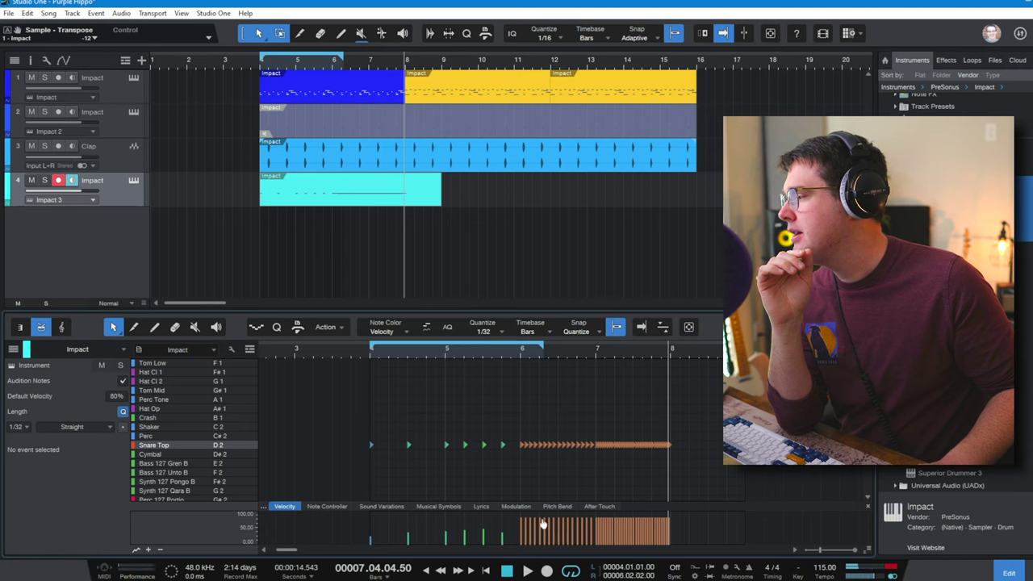
left_click_drag(527, 532, 530, 541)
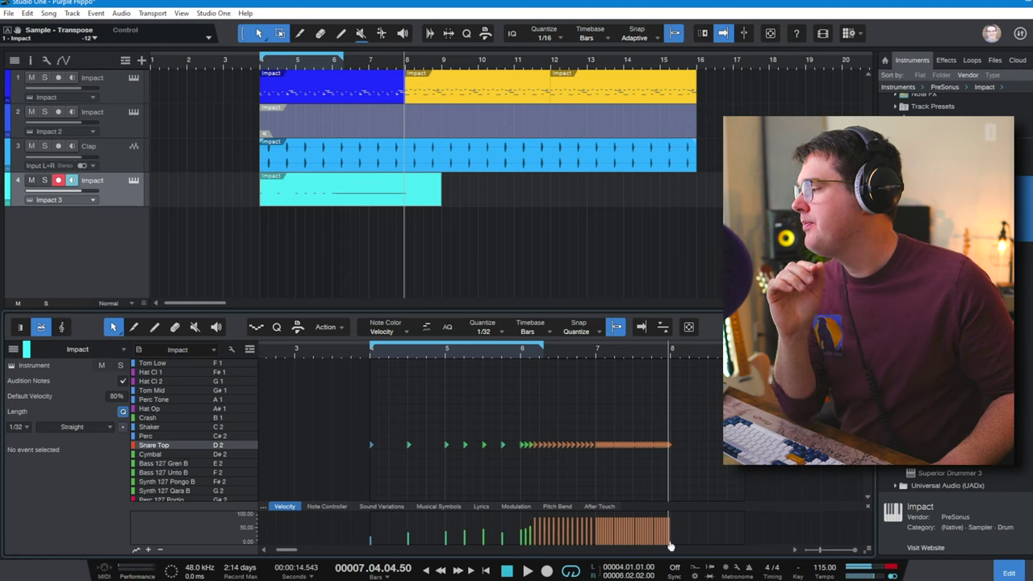
Lower the velocities from bar 6 onward, starting at 15%, and raise bar 6's successive notes in steps
left_click_drag(583, 353, 587, 374)
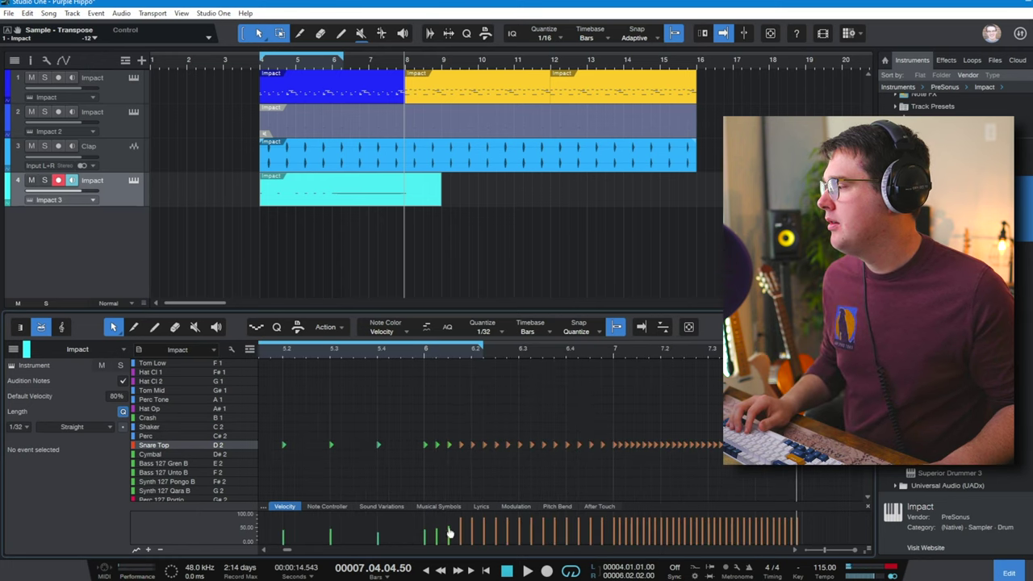
scroll(670, 528, "right", 2)
left_click_drag(714, 431, 367, 465)
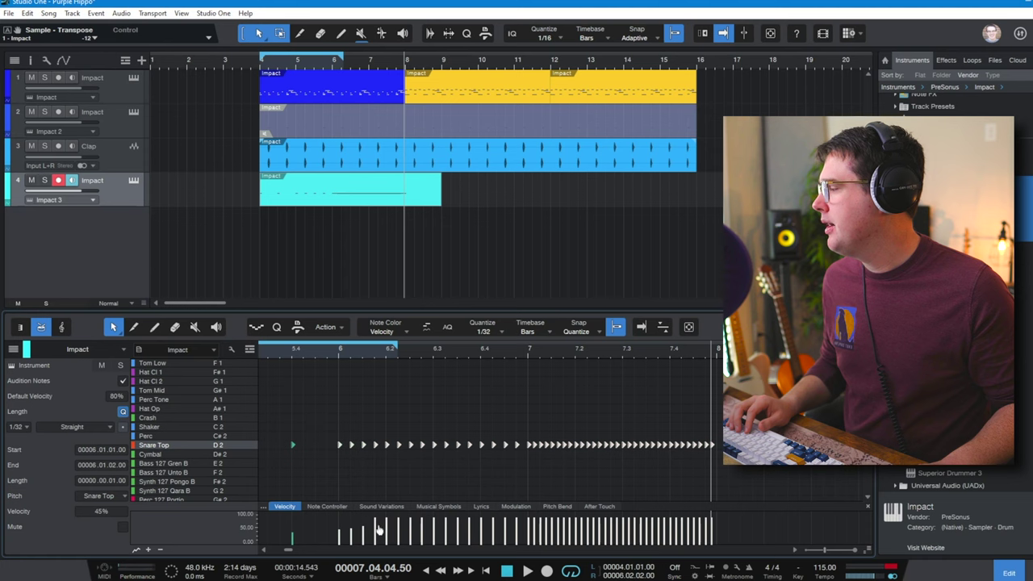
left_click_drag(376, 530, 376, 534)
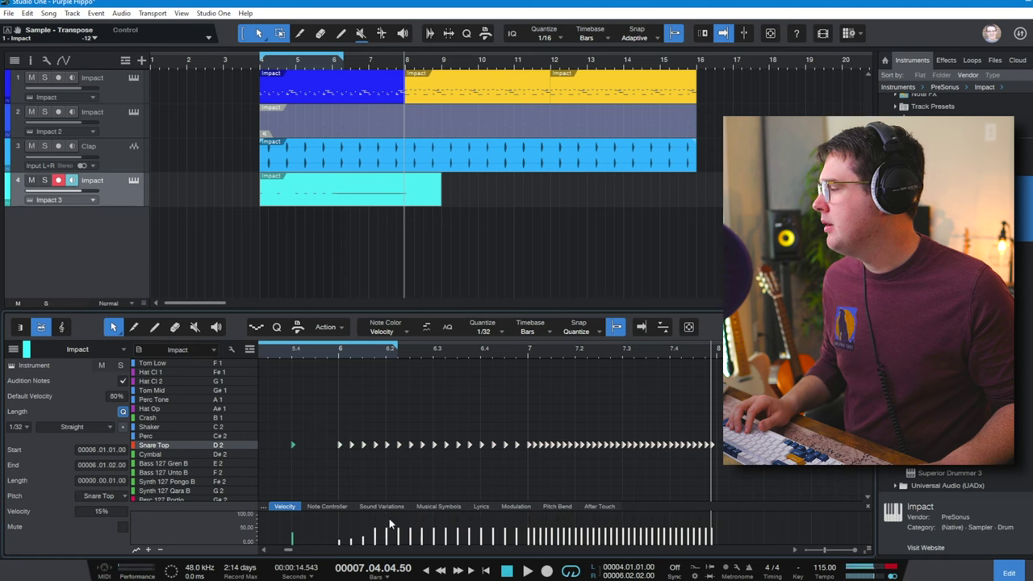
left_click_drag(380, 426, 533, 449)
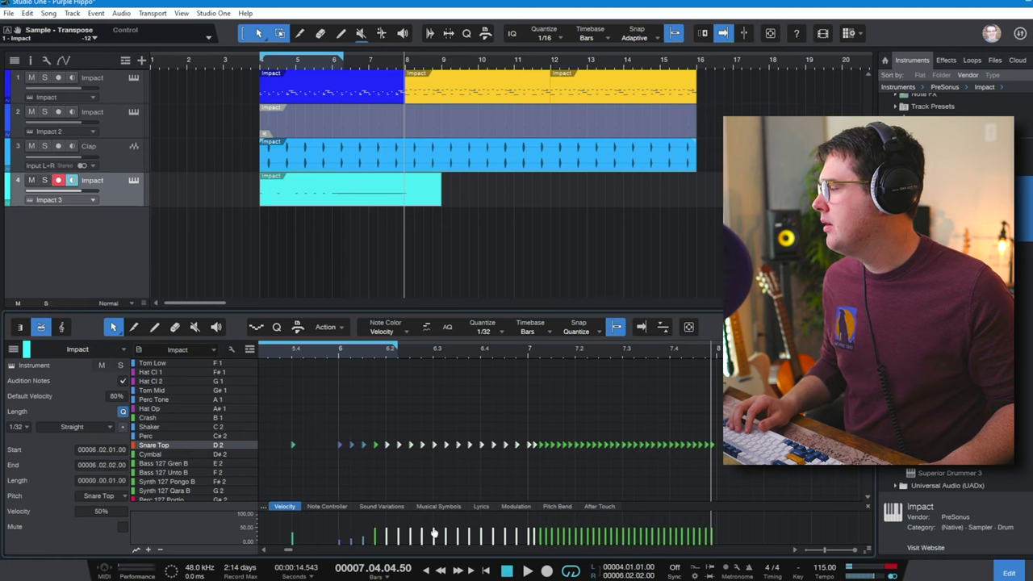
left_click(459, 443)
Raise the Snare Top velocities across bar 7 in steps, from 78% on its first note up to 100%
left_click_drag(522, 462, 627, 468)
left_click_drag(535, 532, 535, 527)
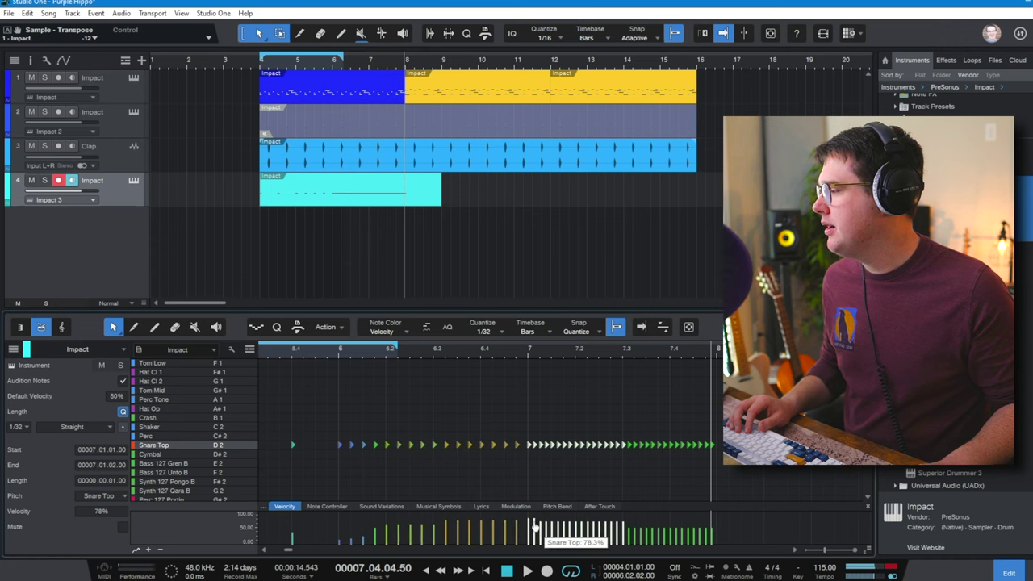
left_click_drag(542, 421, 593, 484)
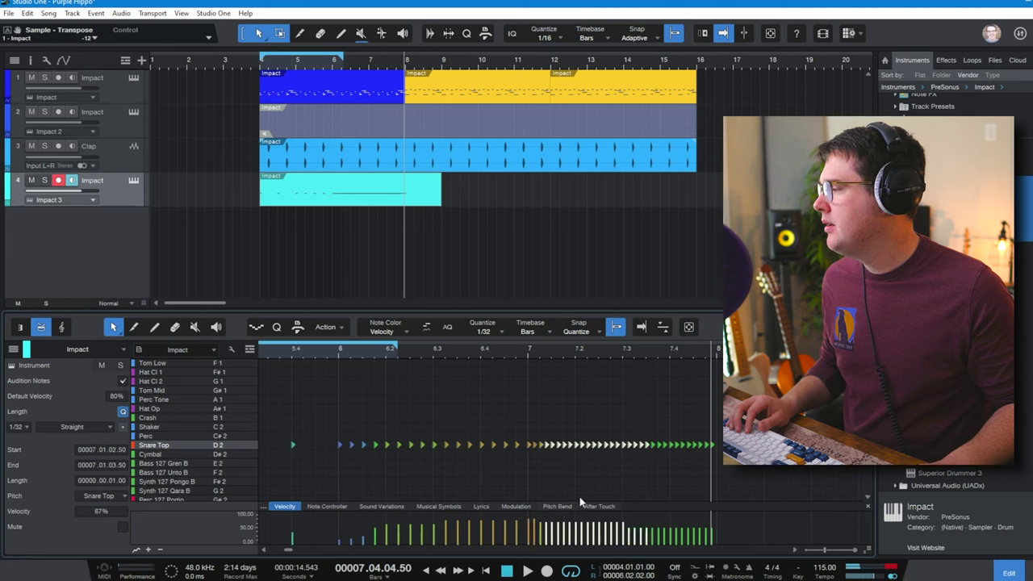
left_click_drag(581, 525, 581, 521)
left_click_drag(603, 430, 730, 464)
left_click_drag(660, 532, 655, 523)
left_click_drag(614, 428, 720, 456)
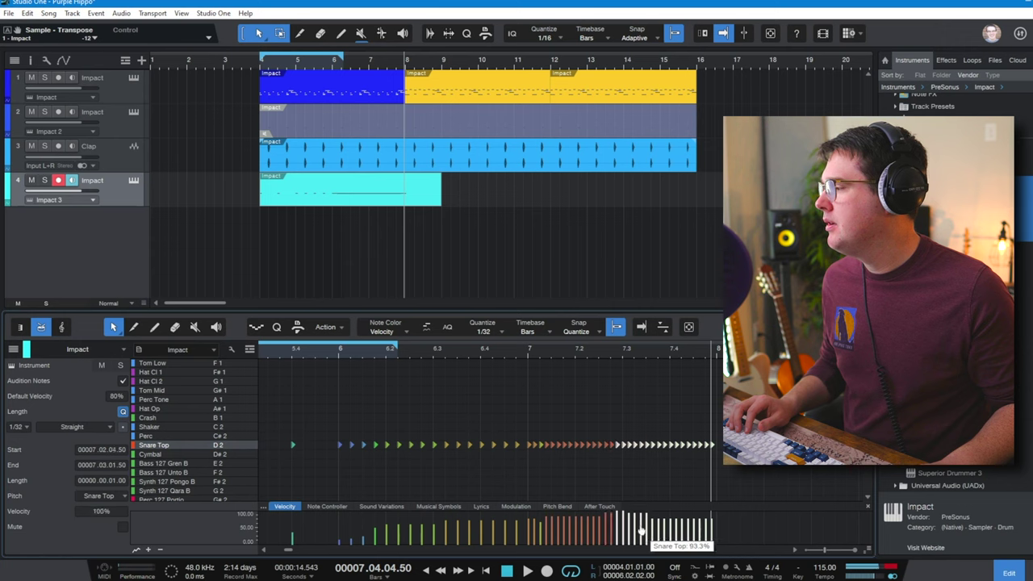
left_click_drag(645, 428, 722, 458)
left_click_drag(682, 533, 682, 523)
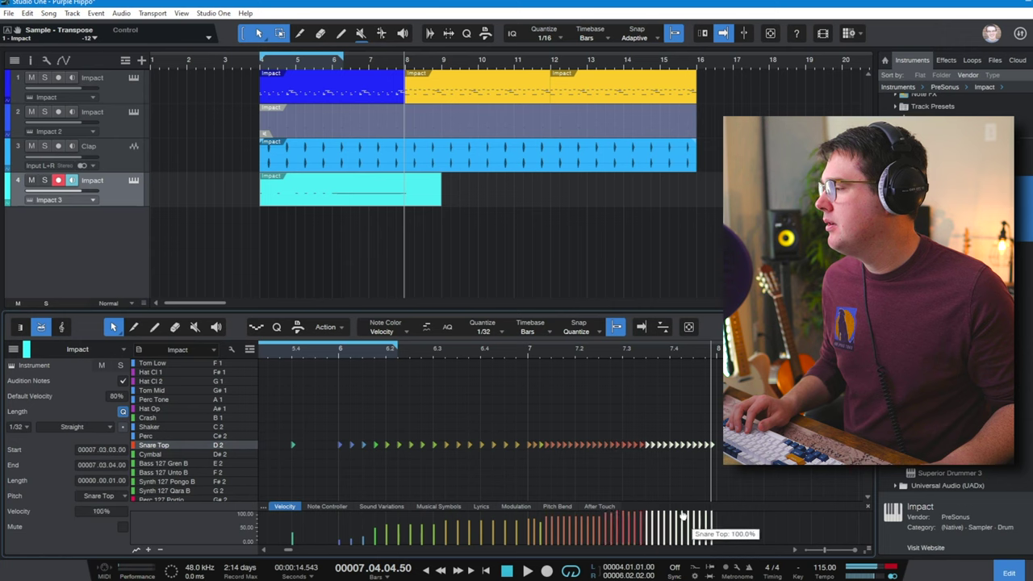
left_click_drag(662, 428, 733, 465)
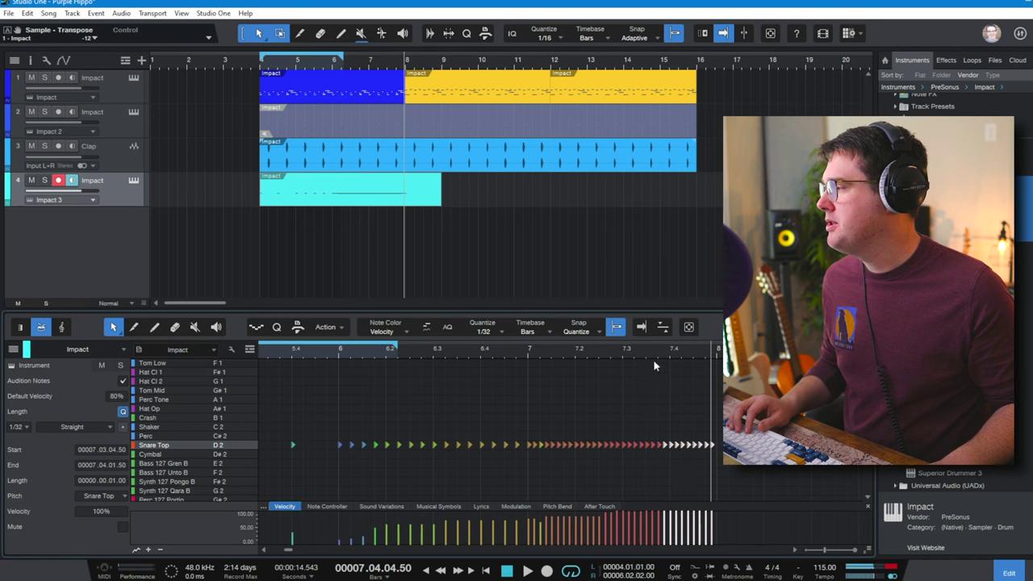
Return the playhead to bar 4, view the Impact and Clap tracks, and reselect the Impact 3 track
left_click(661, 327)
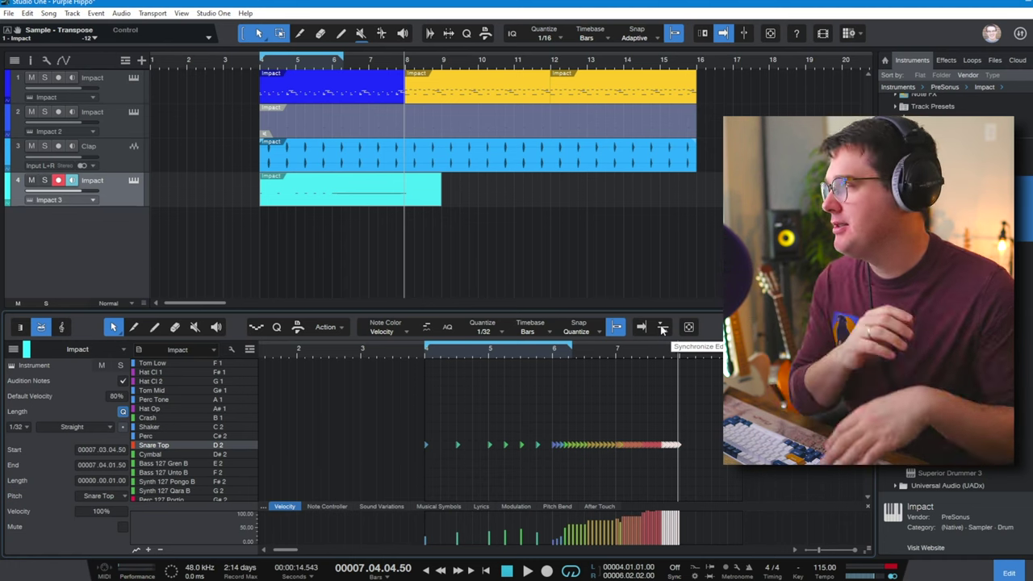
left_click(425, 359)
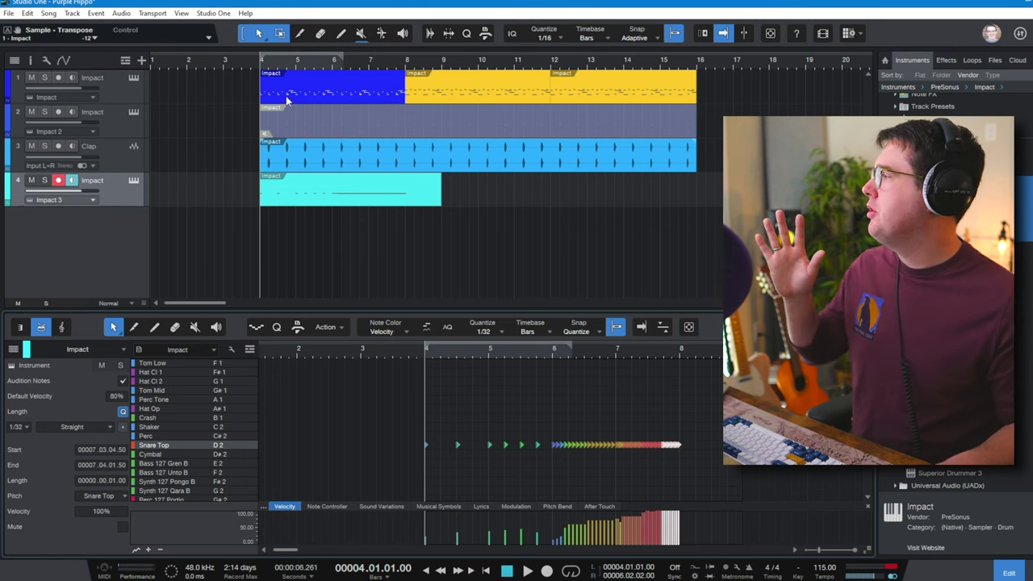
left_click(113, 87)
left_click(119, 159)
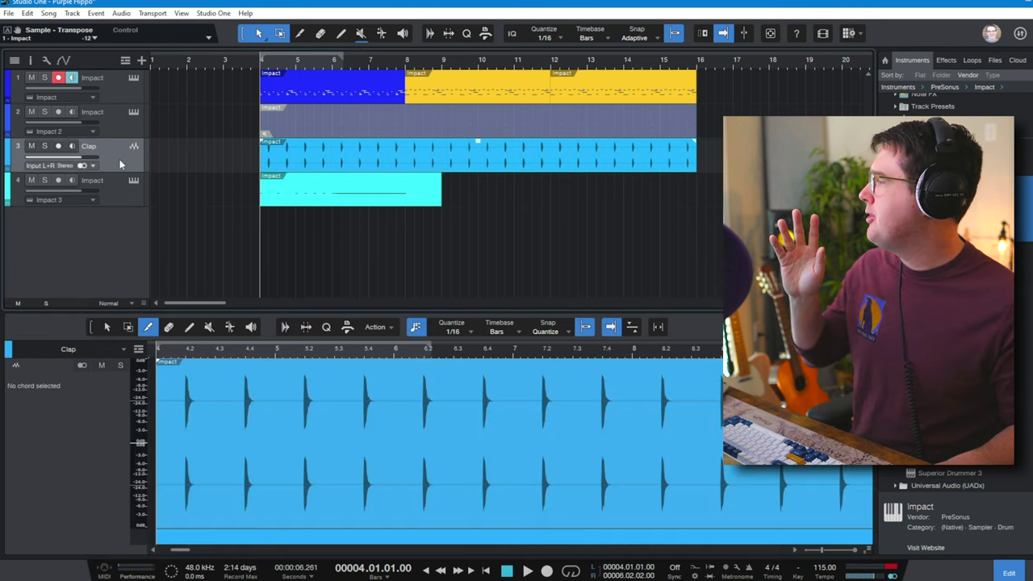
left_click(118, 188)
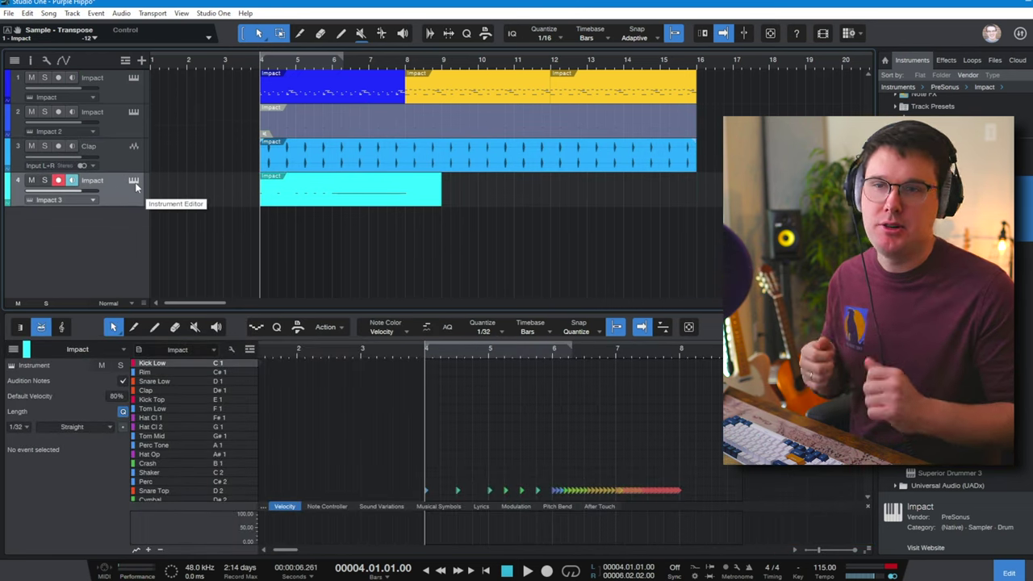
Play the arrangement from bar 4 through bar 7 to hear the snare roll with the other tracks
key("space")
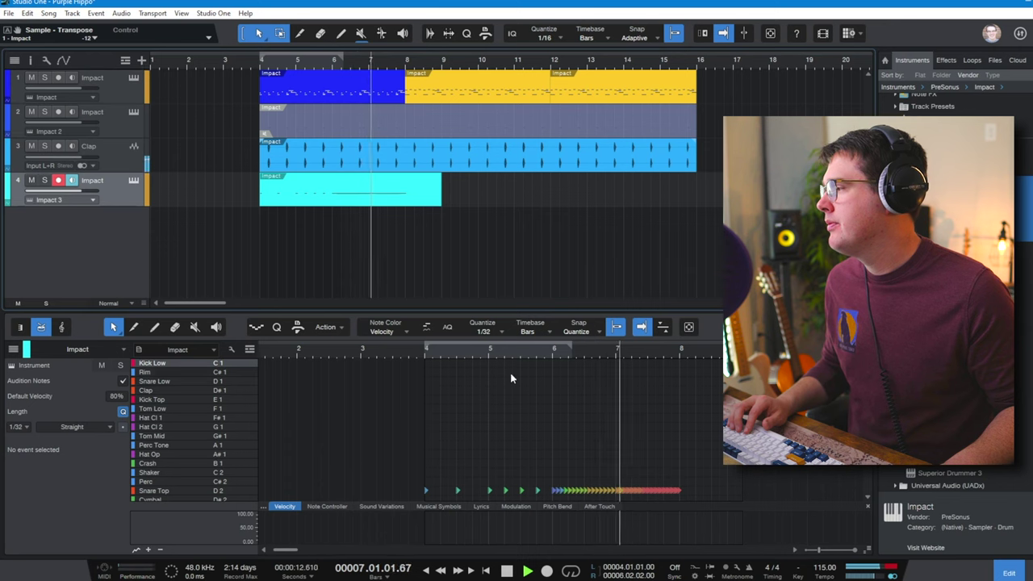
left_click_drag(523, 355, 510, 336)
key("space")
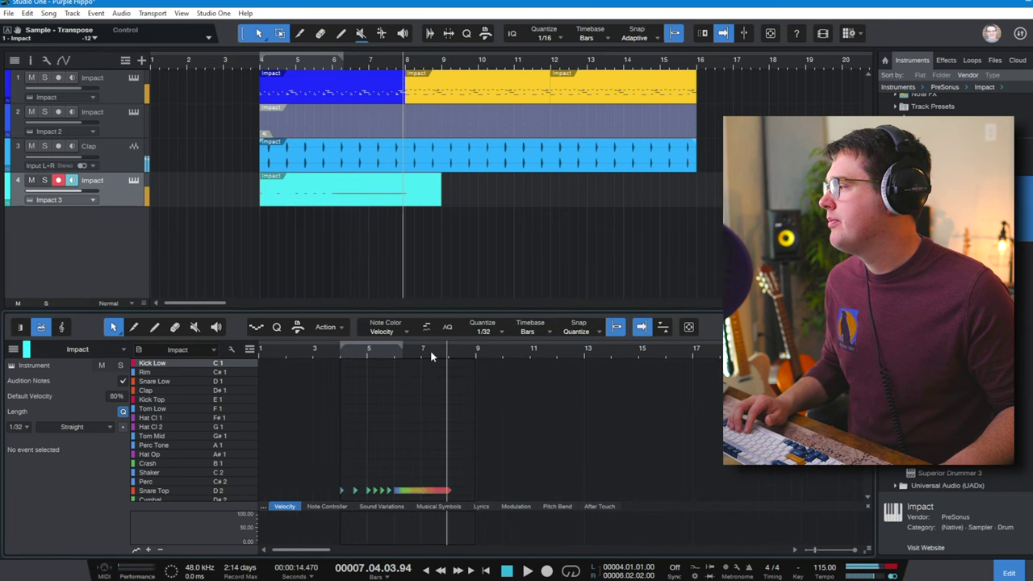
Delete the Snare Top notes from beat 7.3 to the end of the roll in the Impact 3 part
left_click_drag(430, 350, 438, 383)
scroll(479, 452, "down", 1)
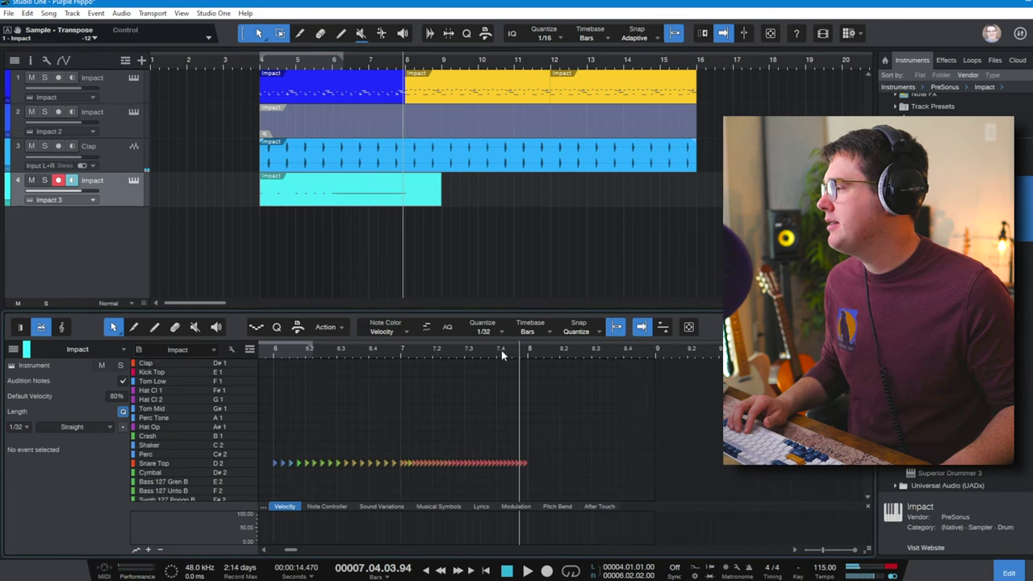
left_click_drag(501, 350, 503, 380)
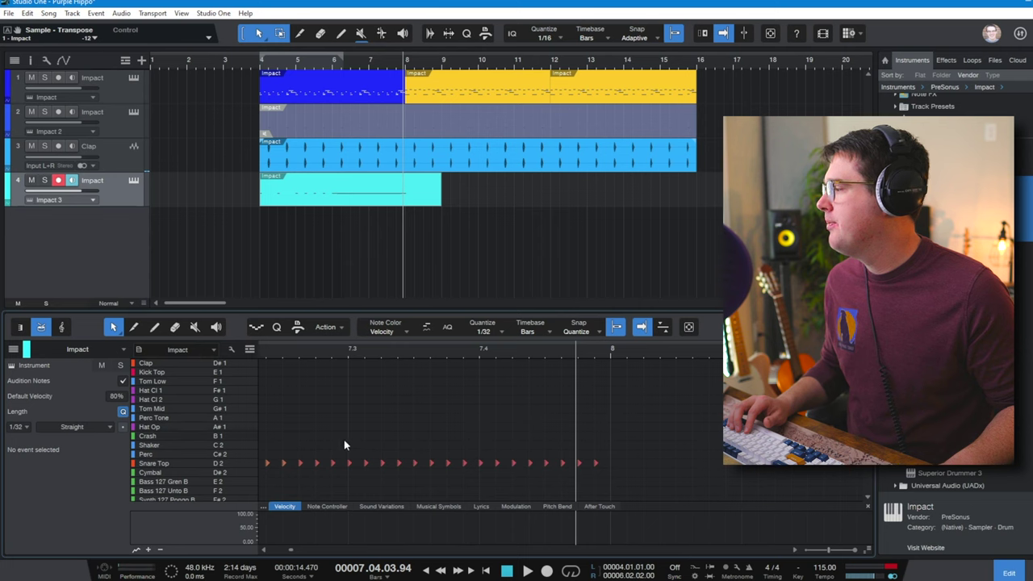
left_click_drag(347, 445, 681, 489)
key("Delete")
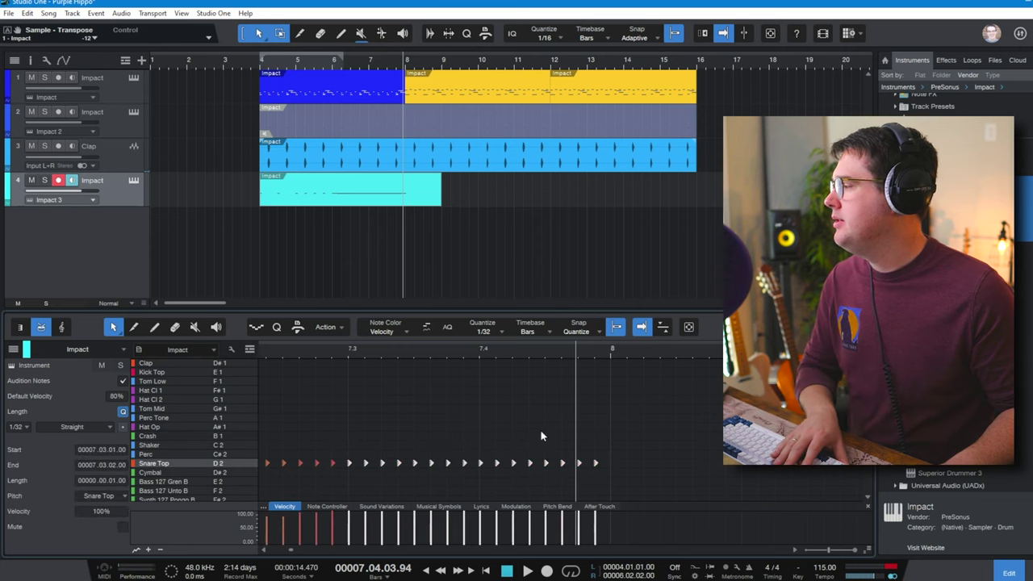
Shorten the Impact 3 event so that it ends at beat 7.4
left_click_drag(484, 355, 520, 323)
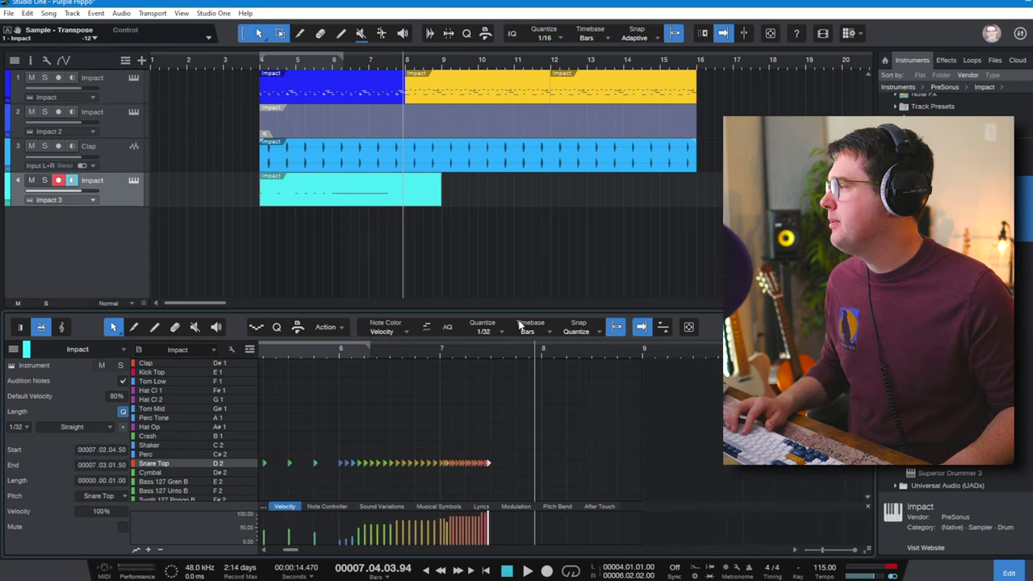
left_click(397, 188)
left_click_drag(441, 204, 406, 206)
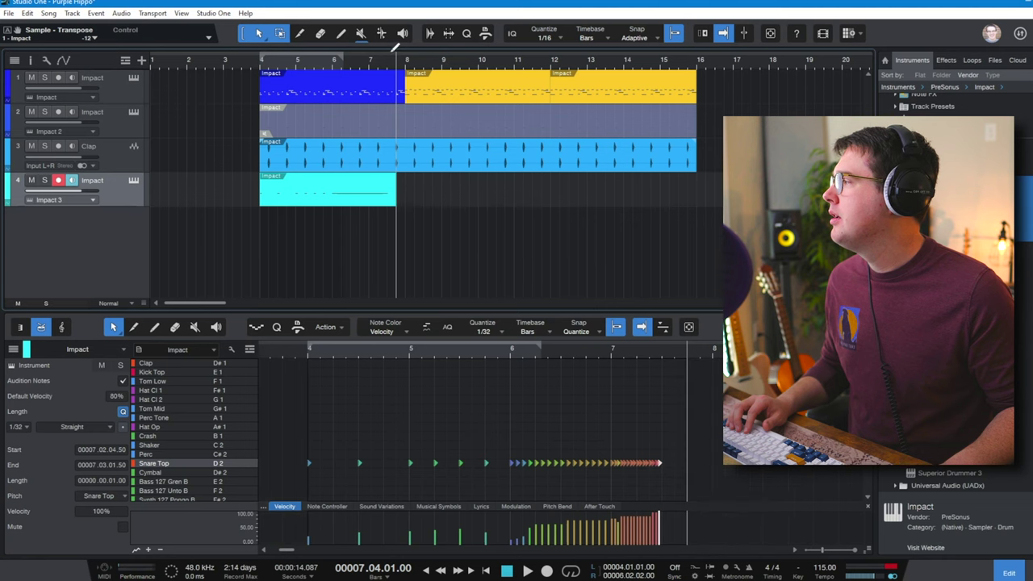
Split the first Impact track's event at beat 7.3 and delete the piece between 7.3 and bar 8
scroll(390, 70, "up", 6)
key("3")
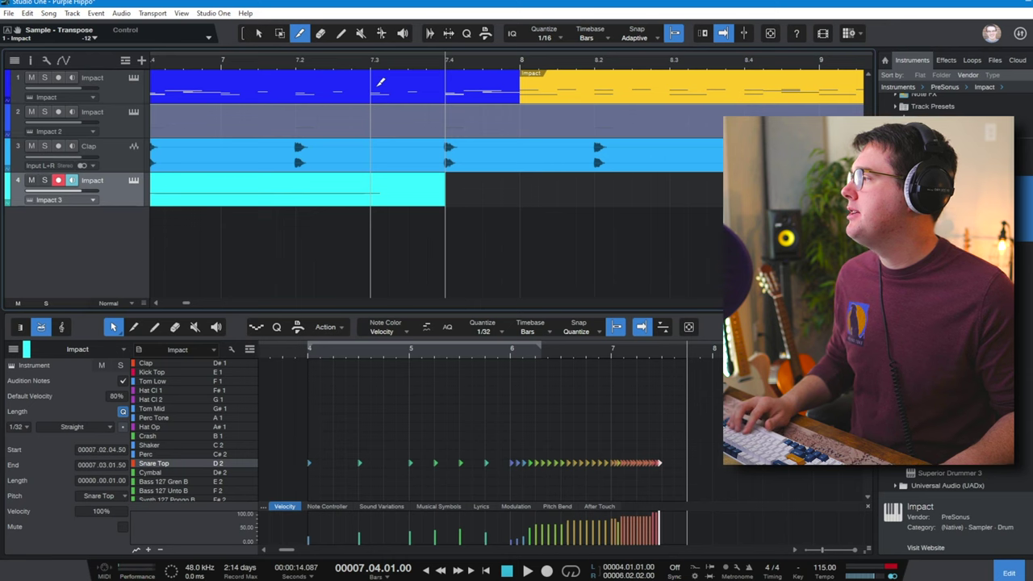
left_click(381, 82)
key("1")
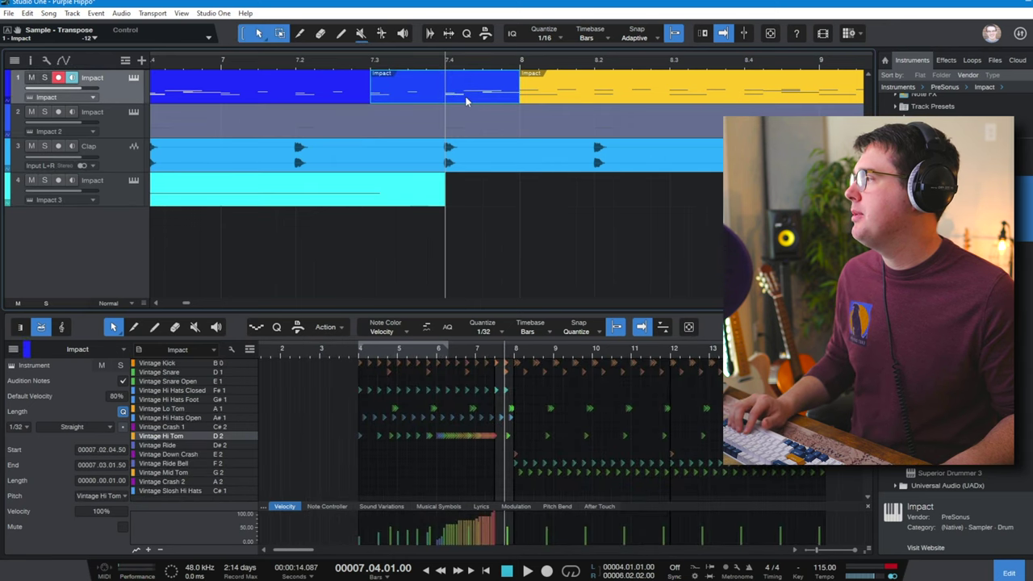
key("Delete")
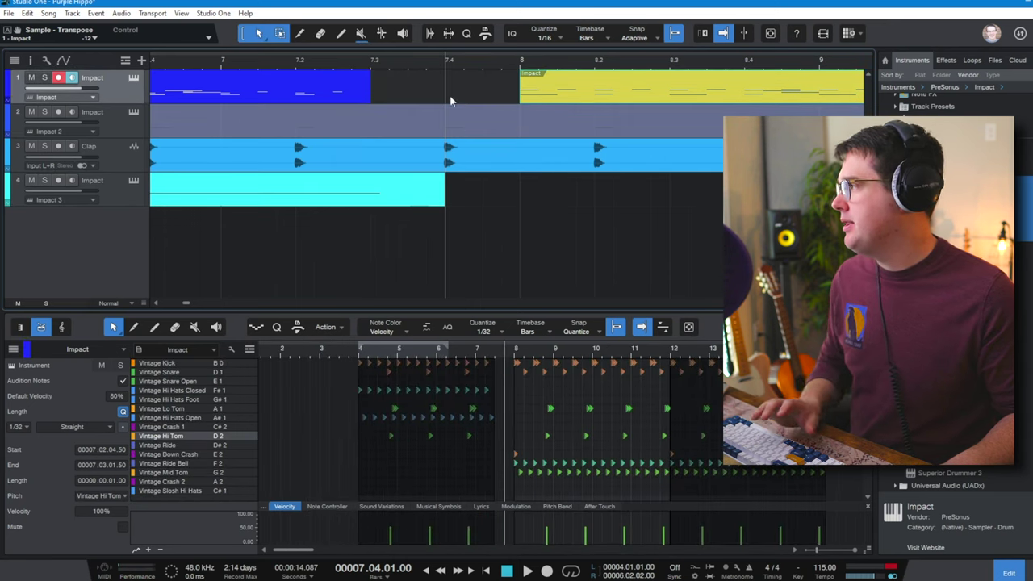
Split the Clap event at beat 7.3 and at bar 8, and delete the section between the cuts
key("3")
left_click(382, 146)
left_click(521, 152)
key("1")
key("Delete")
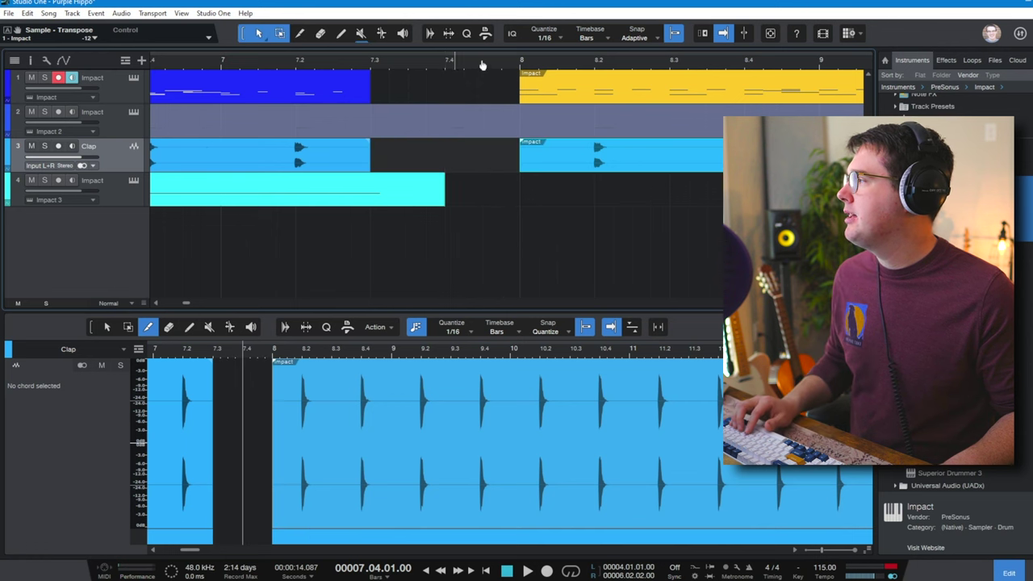
Return the playhead to bar 4 and play through bar 8 to hear the break before the drop
scroll(482, 65, "down", 2)
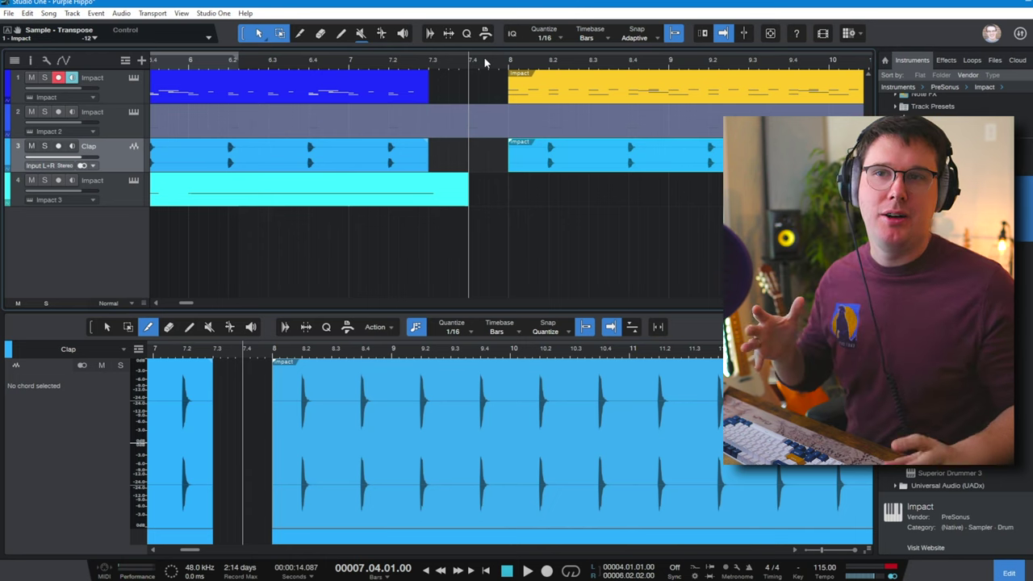
scroll(484, 63, "down", 3)
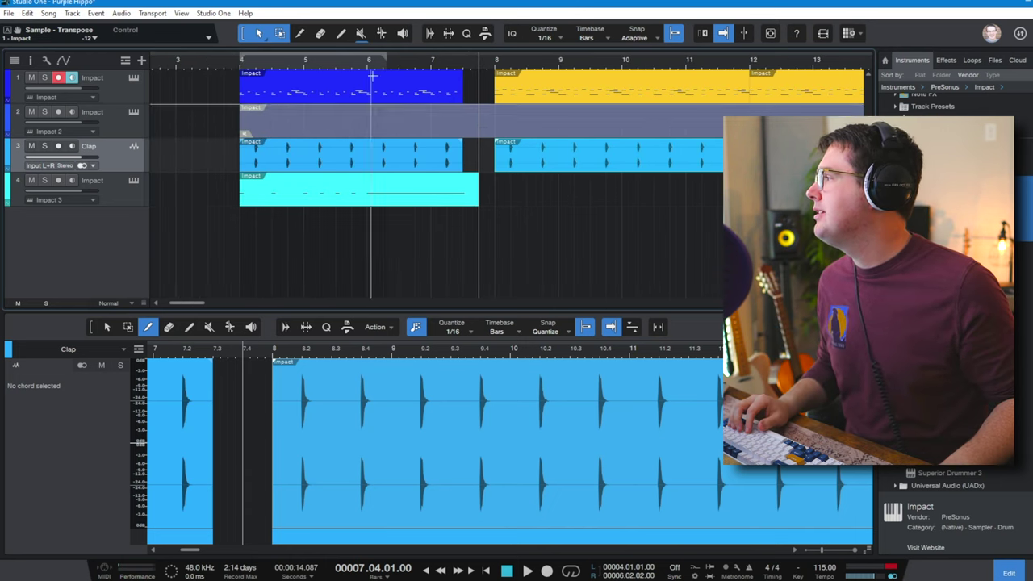
key("Home")
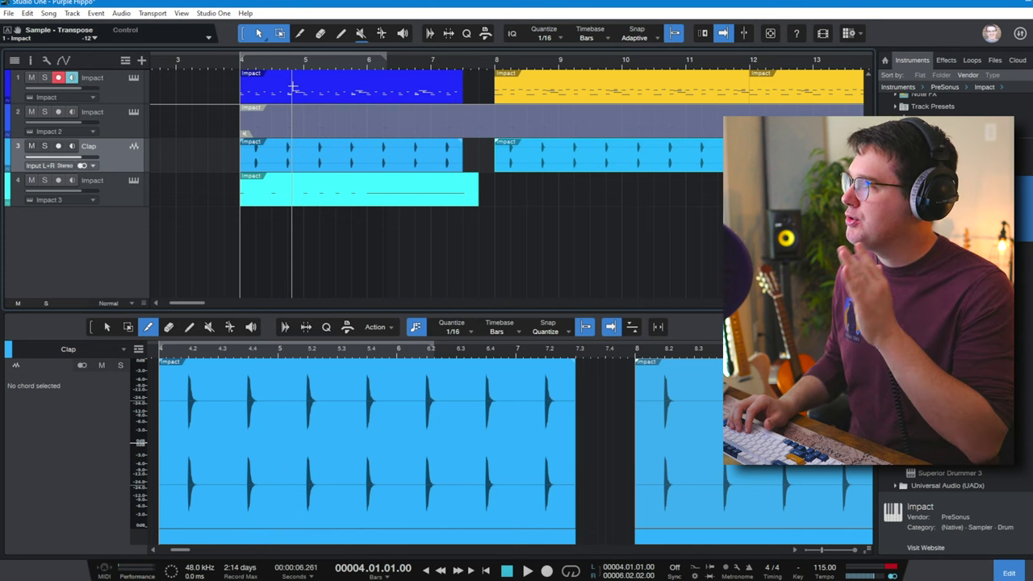
key("space")
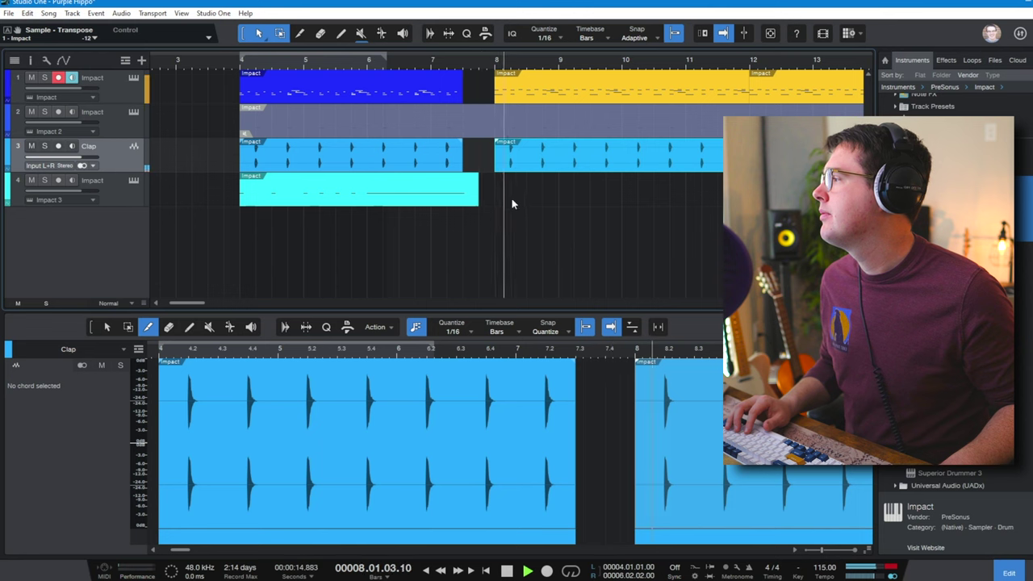
key("space")
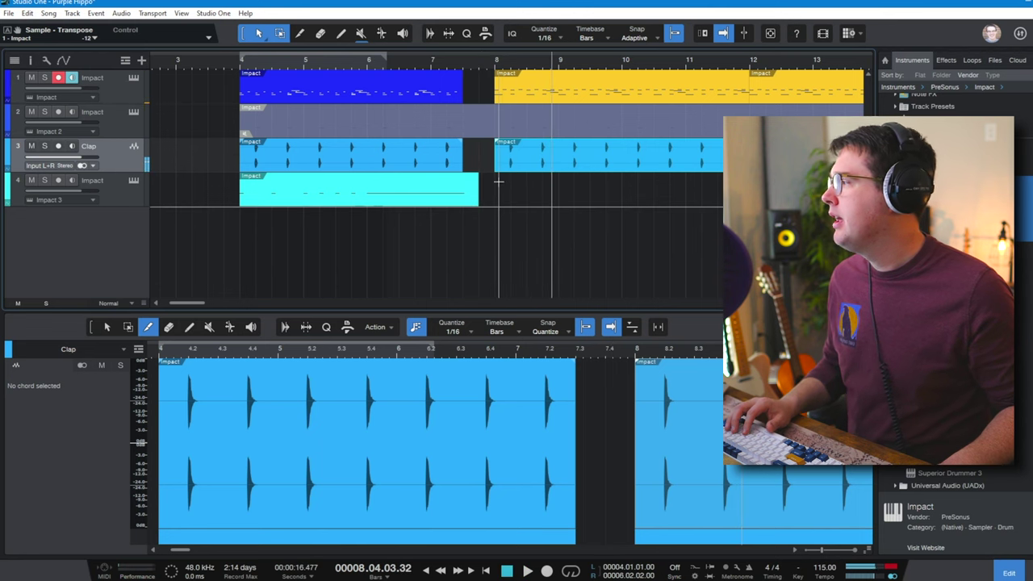
Create a one-bar event at bar 8 on the Impact 3 track and place the playhead there
double_click(501, 195)
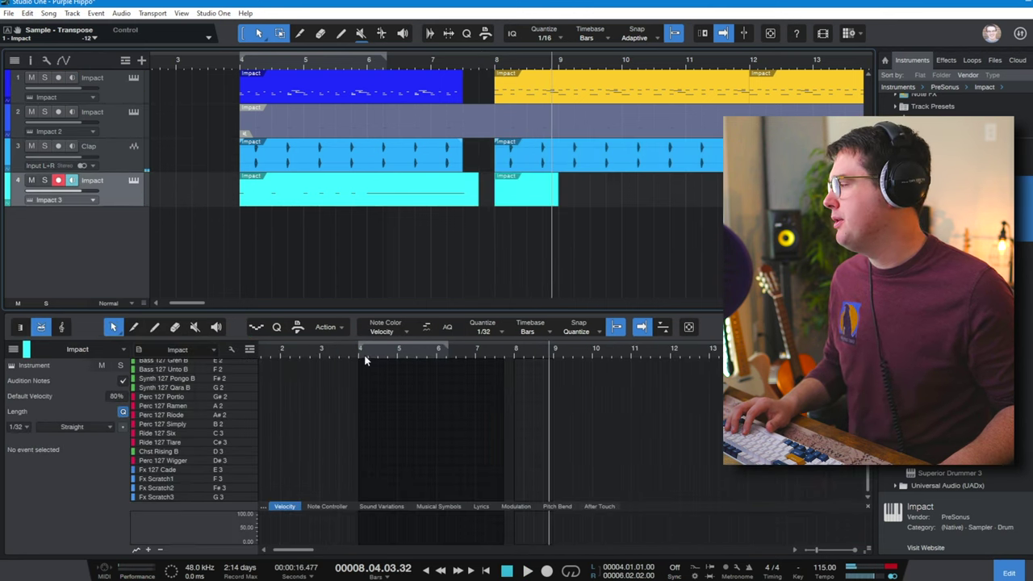
scroll(365, 360, "up", 3)
left_click(496, 62)
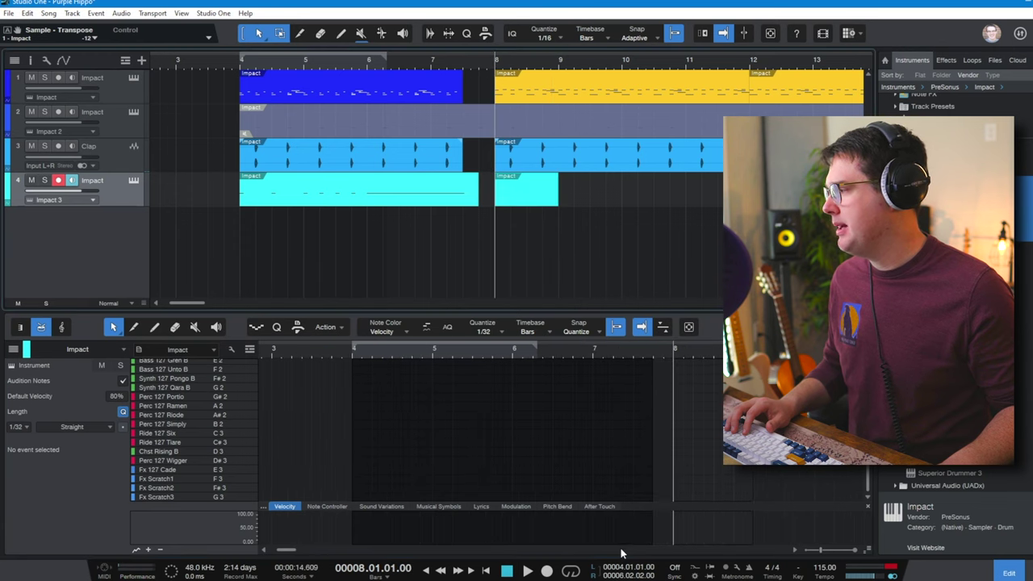
Record Synth 127 Qara B and Fx Scratch1 at 7.3, Clap at 7.4, and Kick Low and Kick Top at bar 8 on Impact 3
left_click(115, 181)
key("KP_Multiply")
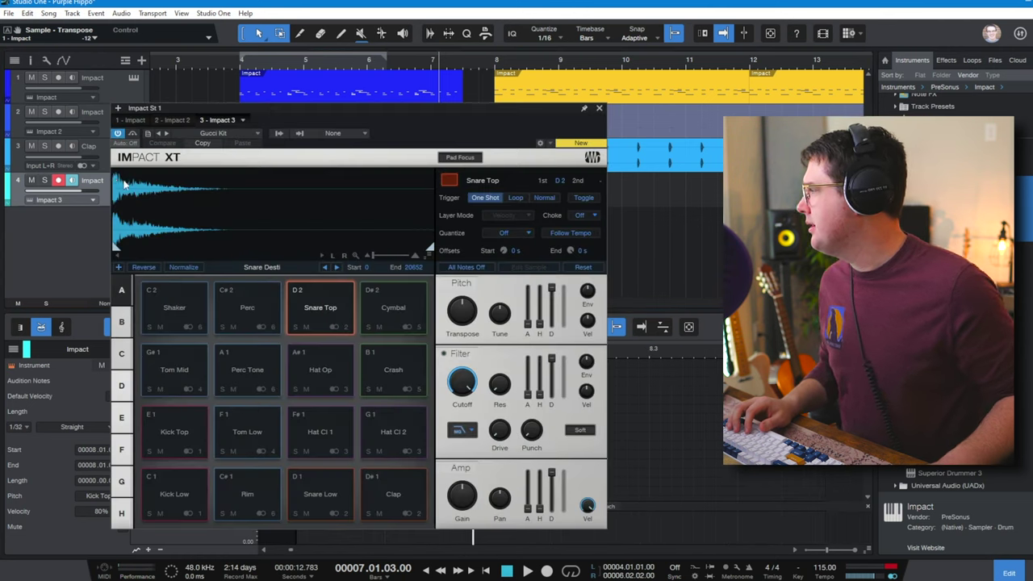
left_click(134, 180)
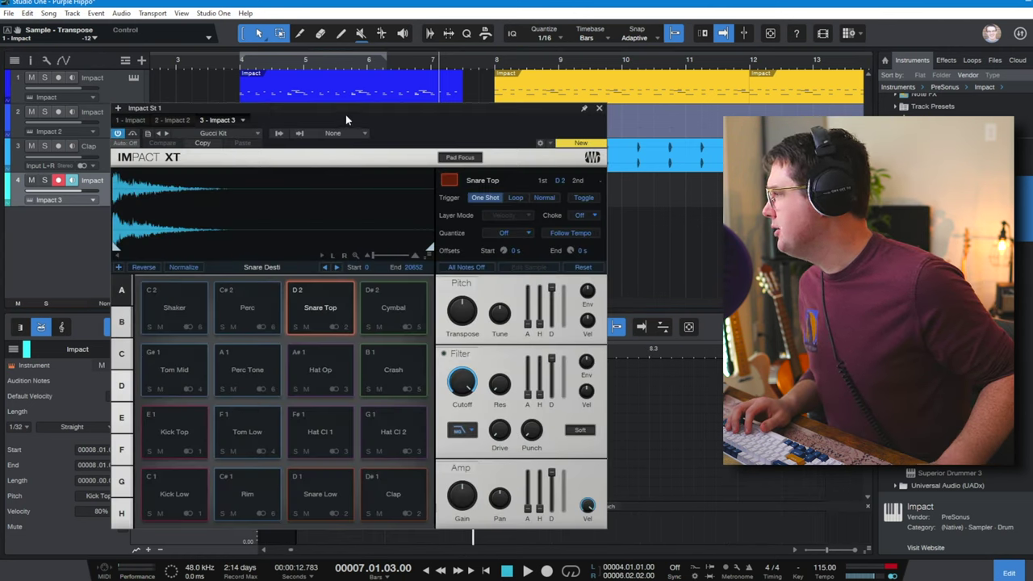
left_click(600, 109)
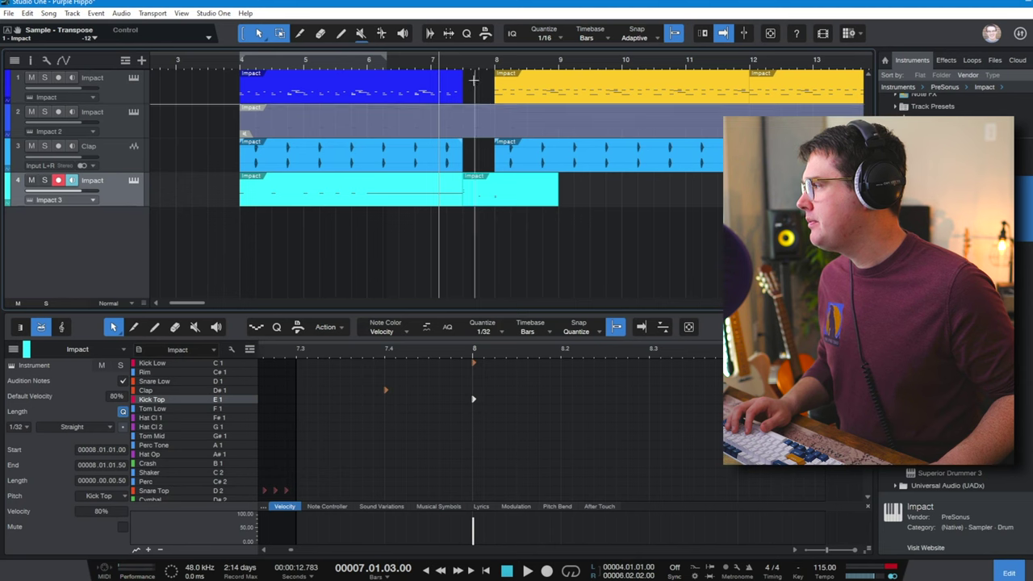
Merge all events on the Impact 3 track into a single event
left_click_drag(611, 219, 387, 193)
key("g")
key("w")
key("w")
key("w")
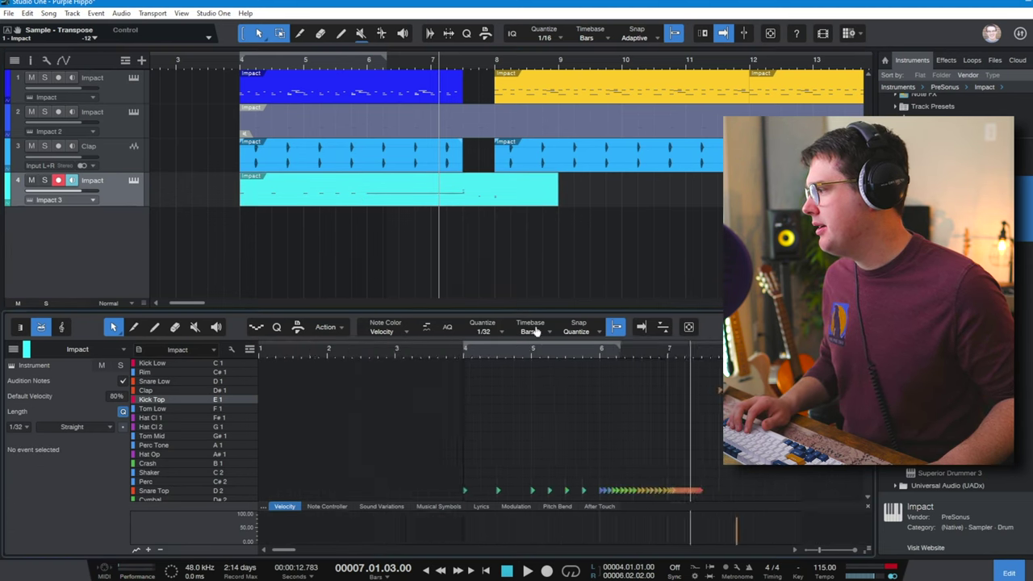
Review the fill's notes, auditioning Synth 127 Qara B and Fx Scratch1 at 7.3 and Kick Low and Kick Top at bar 8
key("e")
key("e")
key("e")
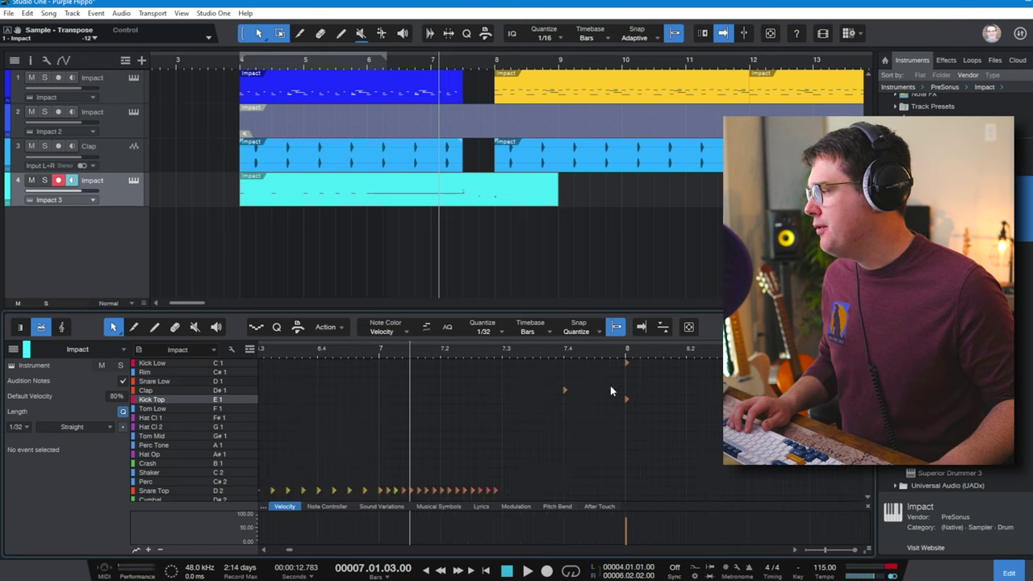
scroll(610, 385, "down", 3)
scroll(517, 444, "down", 3)
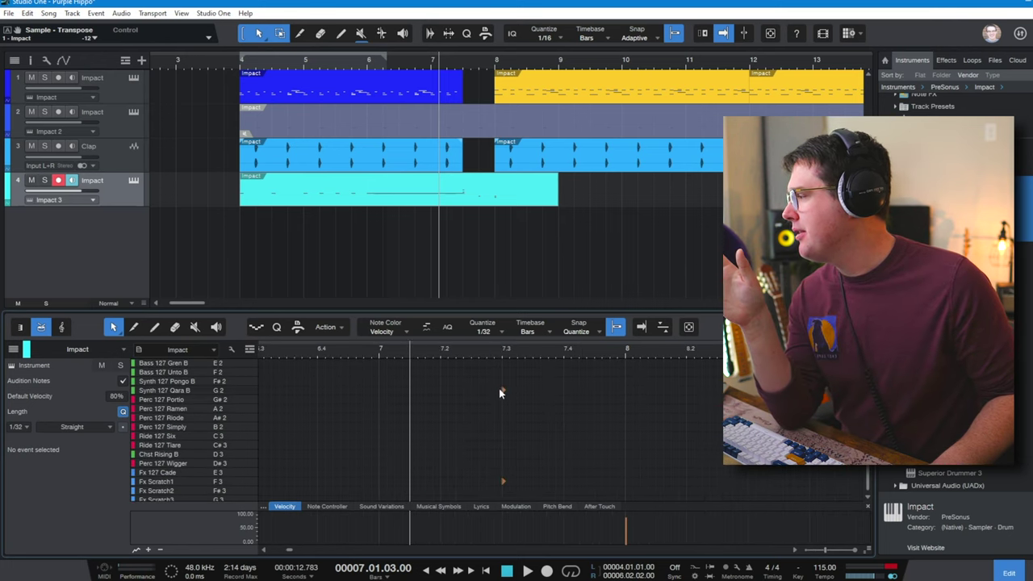
left_click(505, 391)
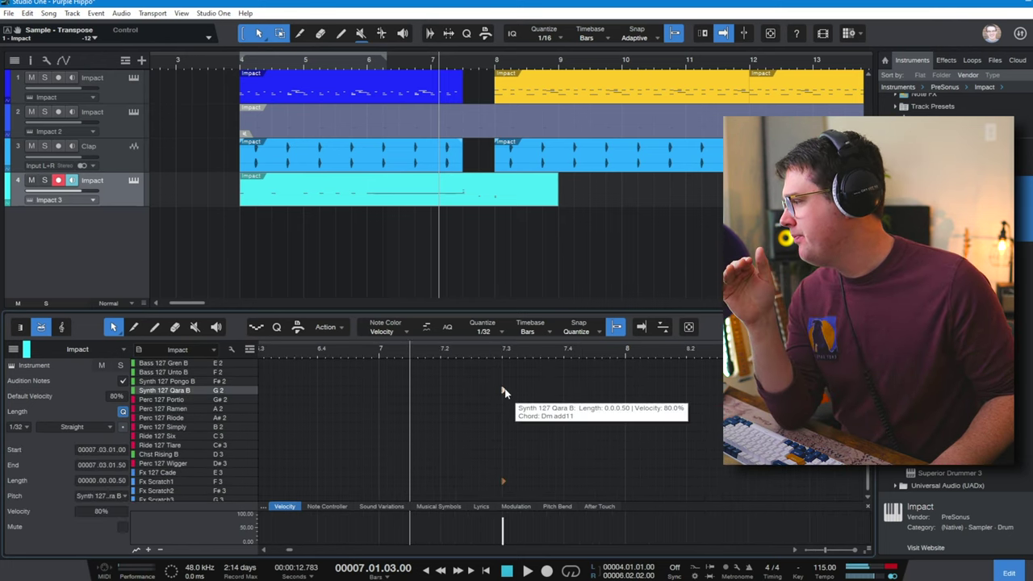
left_click(505, 481)
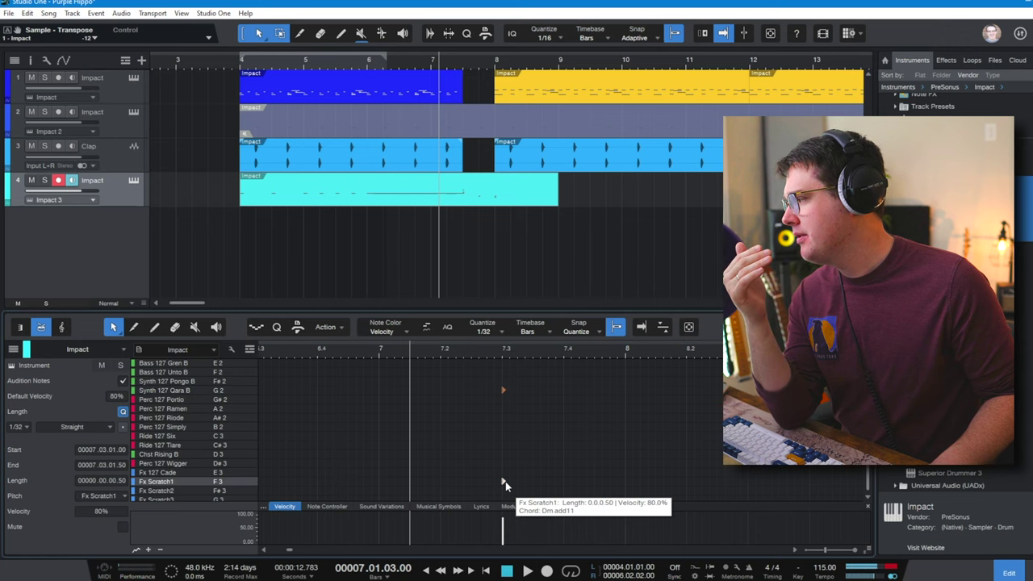
scroll(549, 452, "up", 5)
scroll(585, 421, "up", 2)
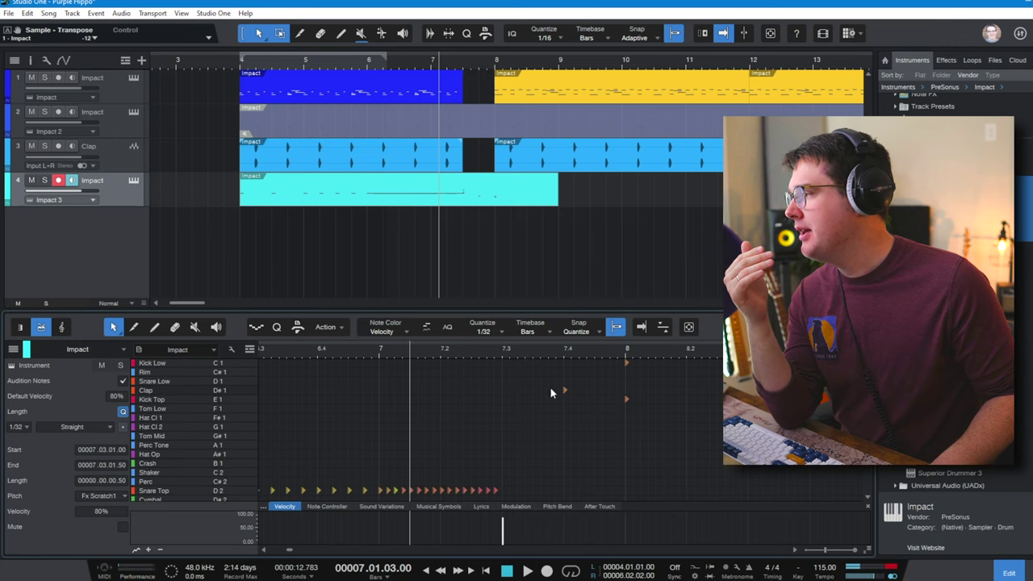
left_click(626, 363)
left_click(626, 398)
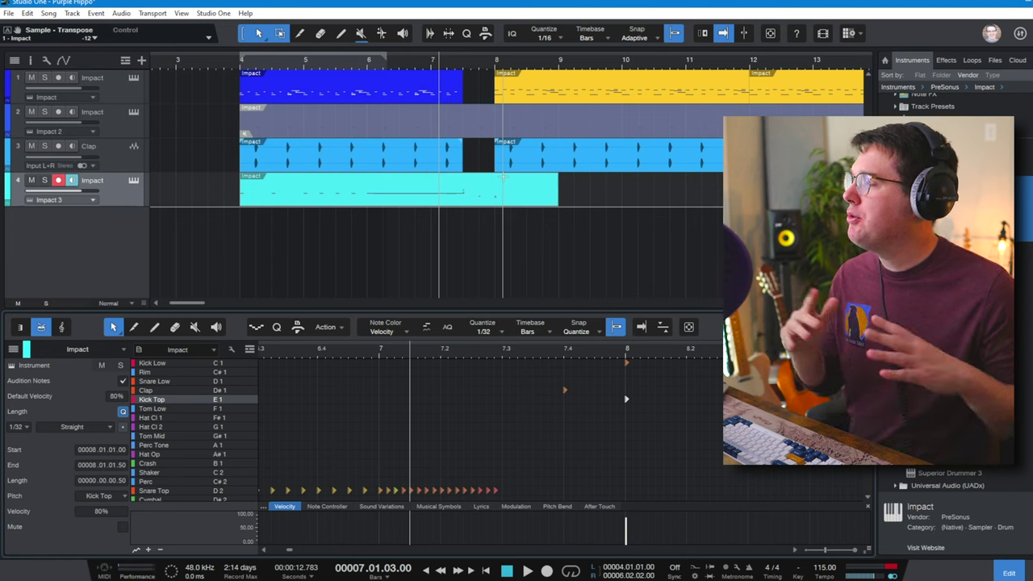
Play the arrangement from just before bar 4 to hear the roll, break and fill together
left_click(238, 61)
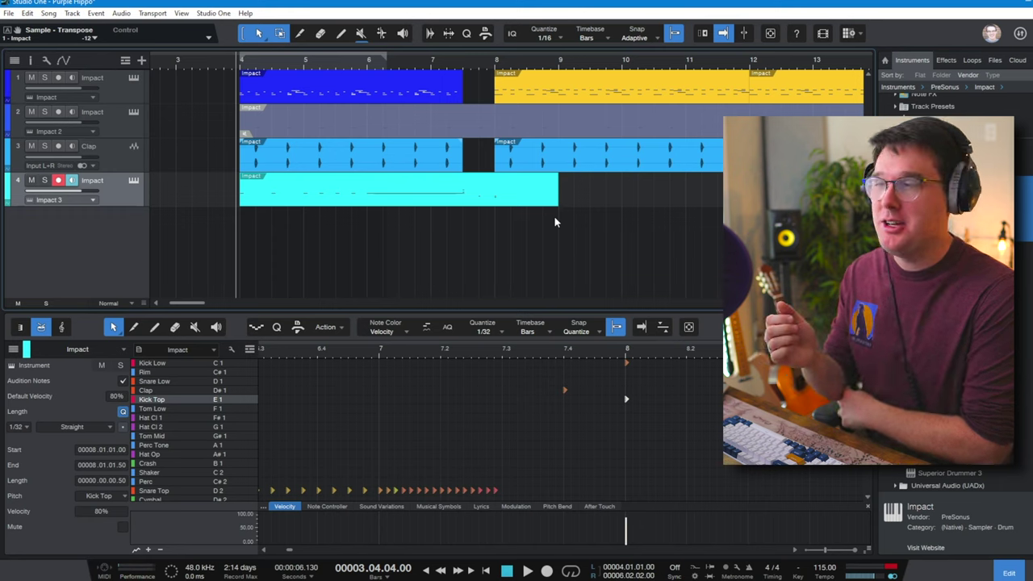
key("space")
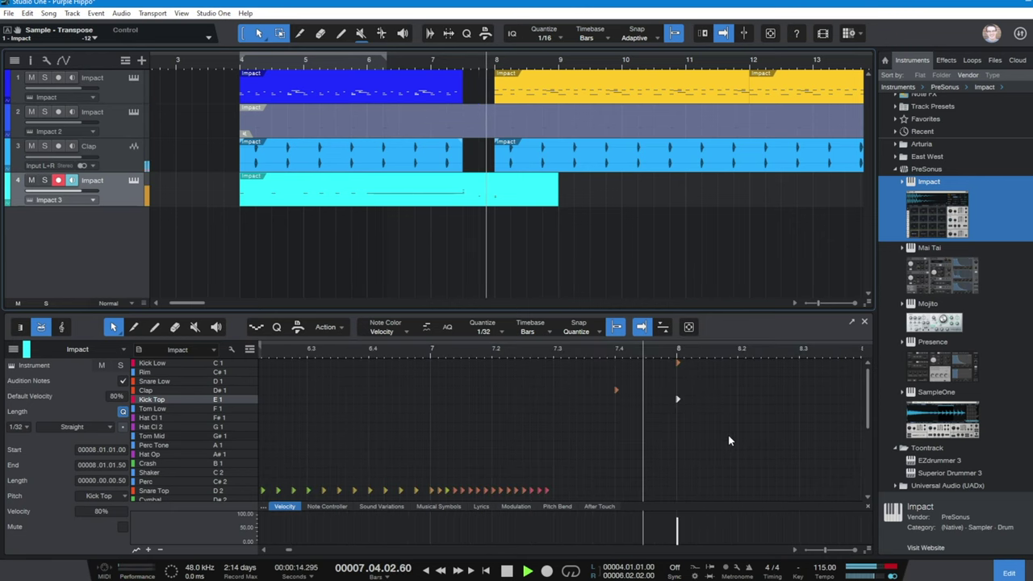
left_click_drag(580, 346, 564, 321)
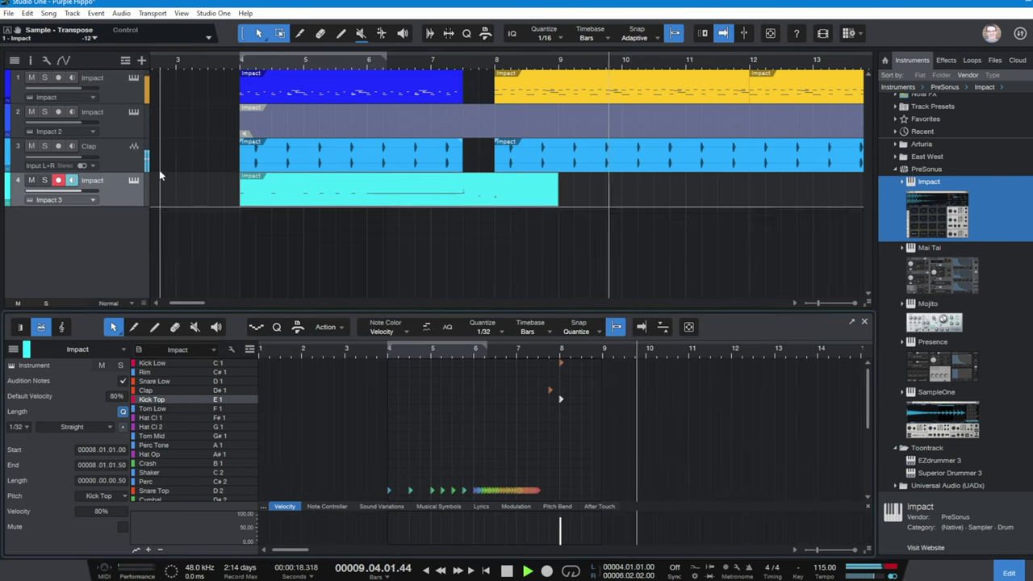
Watch the first Impact track's pads in its Impact XT window during playback, and close the window
left_click(135, 78)
left_click_drag(482, 110, 206, 119)
left_click(217, 64)
key("space")
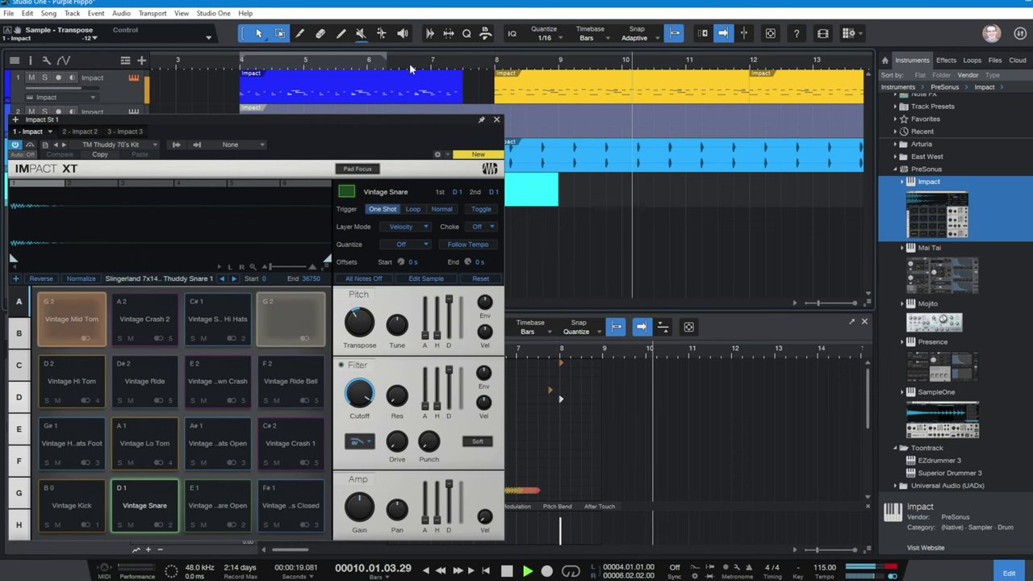
key("w")
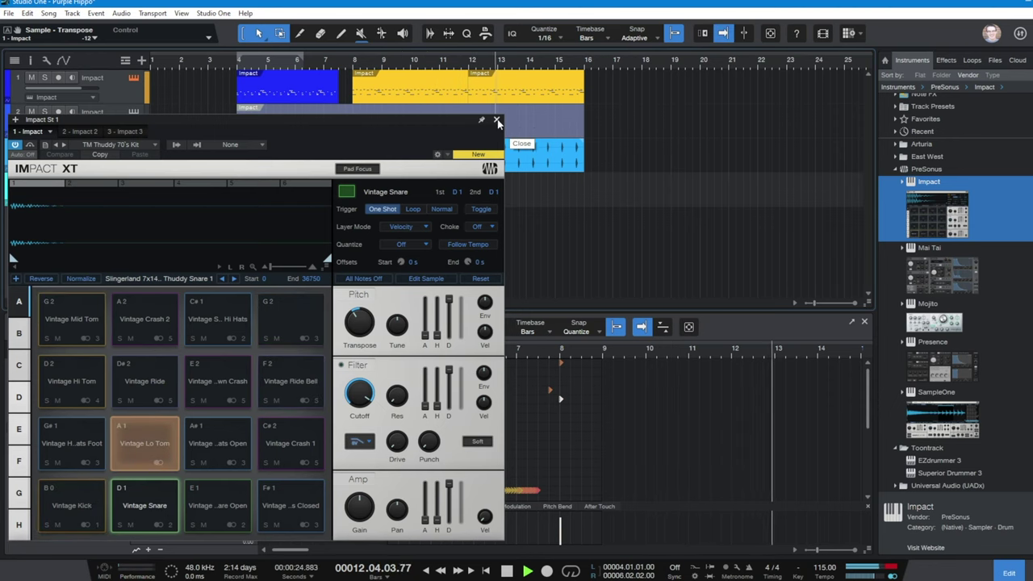
left_click(497, 120)
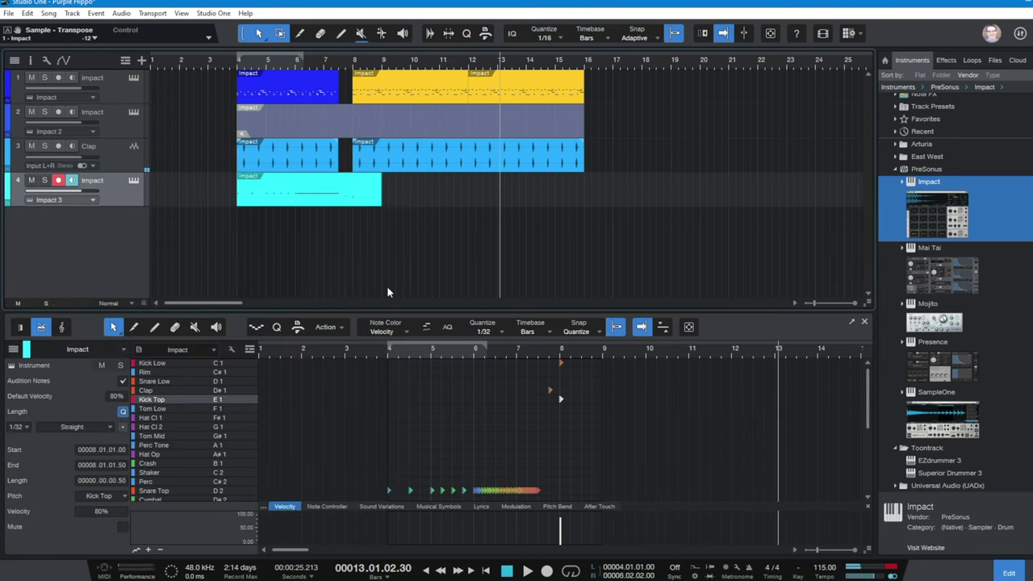